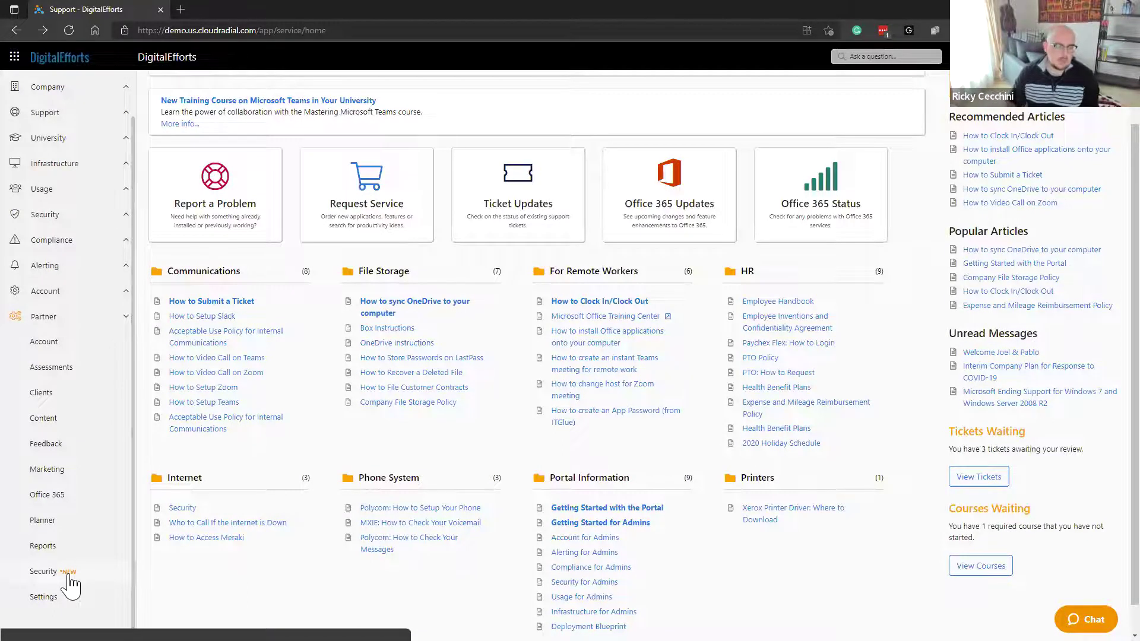
Open the partner security roles and examine the module permissions of the Company Reporting role, including the Partner section
{"action": "left_click", "coordinate": [69, 573]}
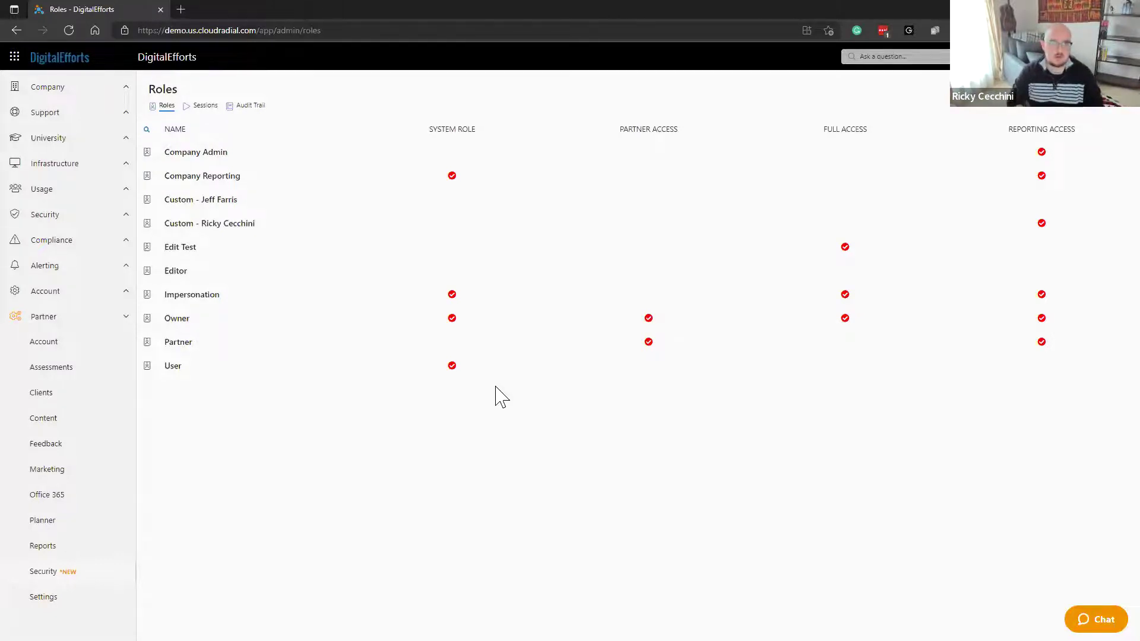
{"action": "left_click", "coordinate": [400, 186]}
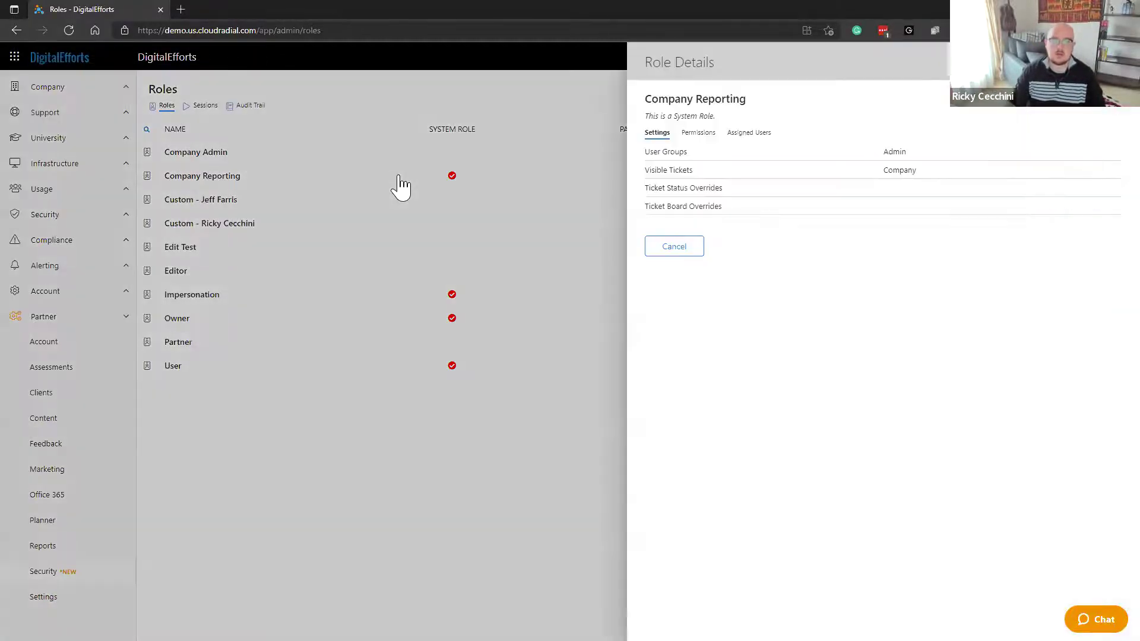
{"action": "left_click", "coordinate": [707, 136]}
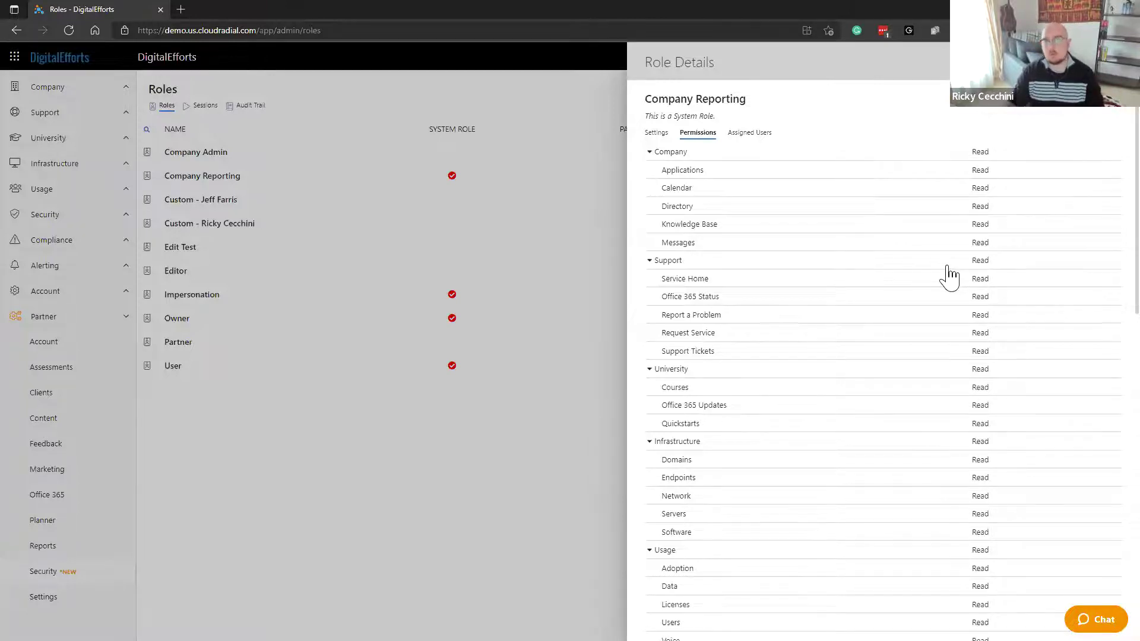
{"action": "scroll", "coordinate": [948, 276], "scroll_direction": "down", "scroll_amount": 12}
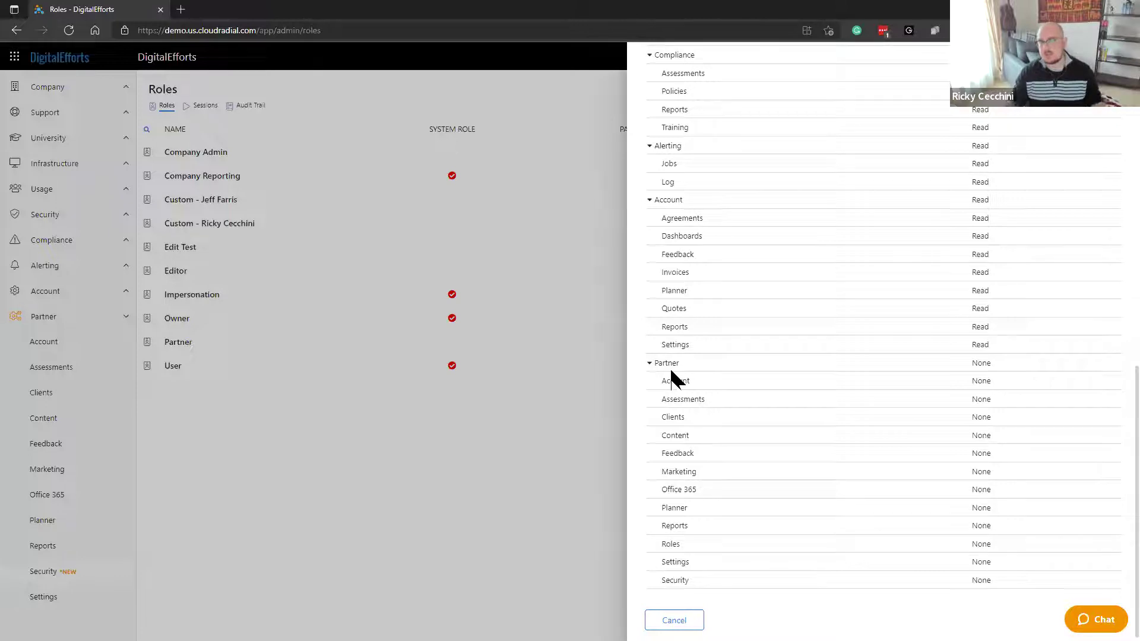
{"action": "scroll", "coordinate": [891, 256], "scroll_direction": "up", "scroll_amount": 10}
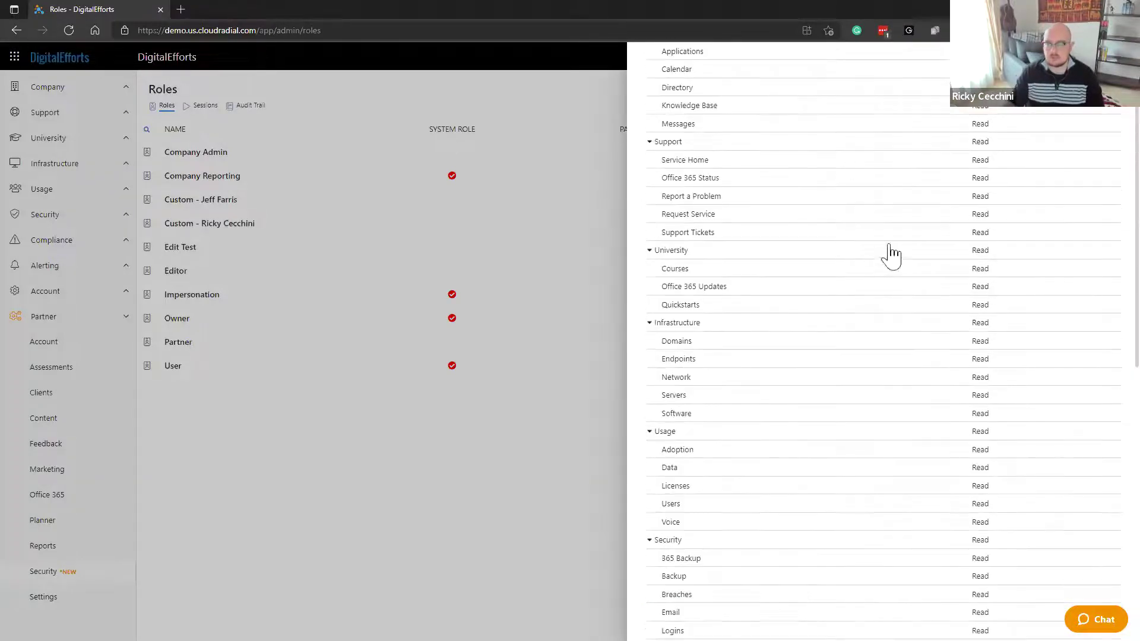
{"action": "scroll", "coordinate": [890, 255], "scroll_direction": "up", "scroll_amount": 2}
{"action": "left_click", "coordinate": [565, 343]}
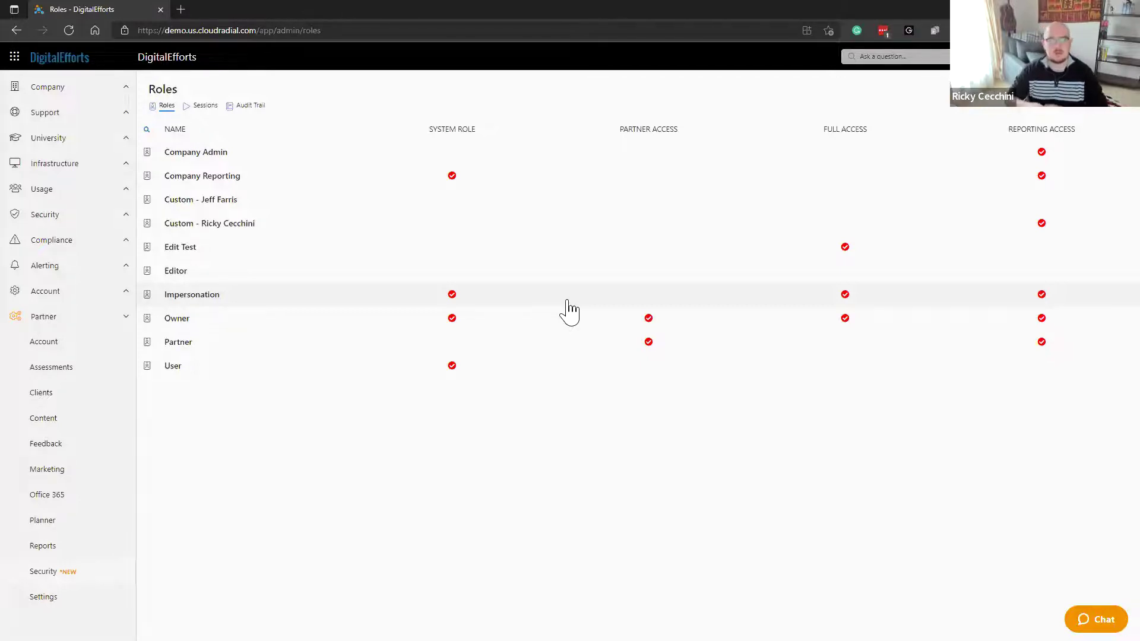
Examine the Impersonation role's permissions from the Company modules down to the Partner modules, and close its details
{"action": "left_click", "coordinate": [567, 302]}
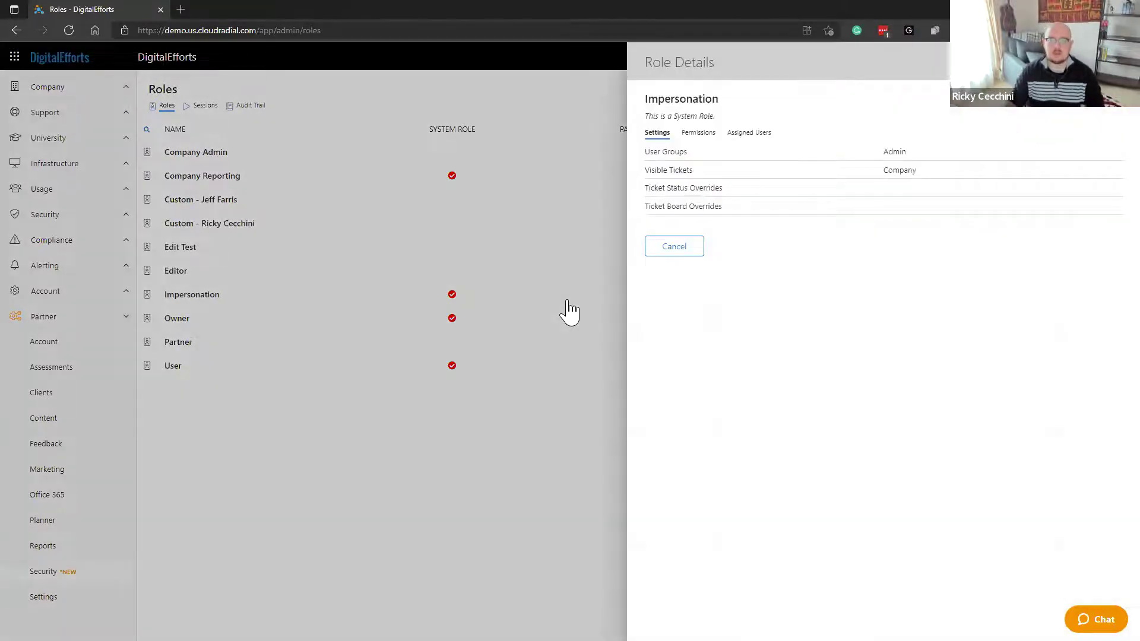
{"action": "left_click", "coordinate": [696, 133]}
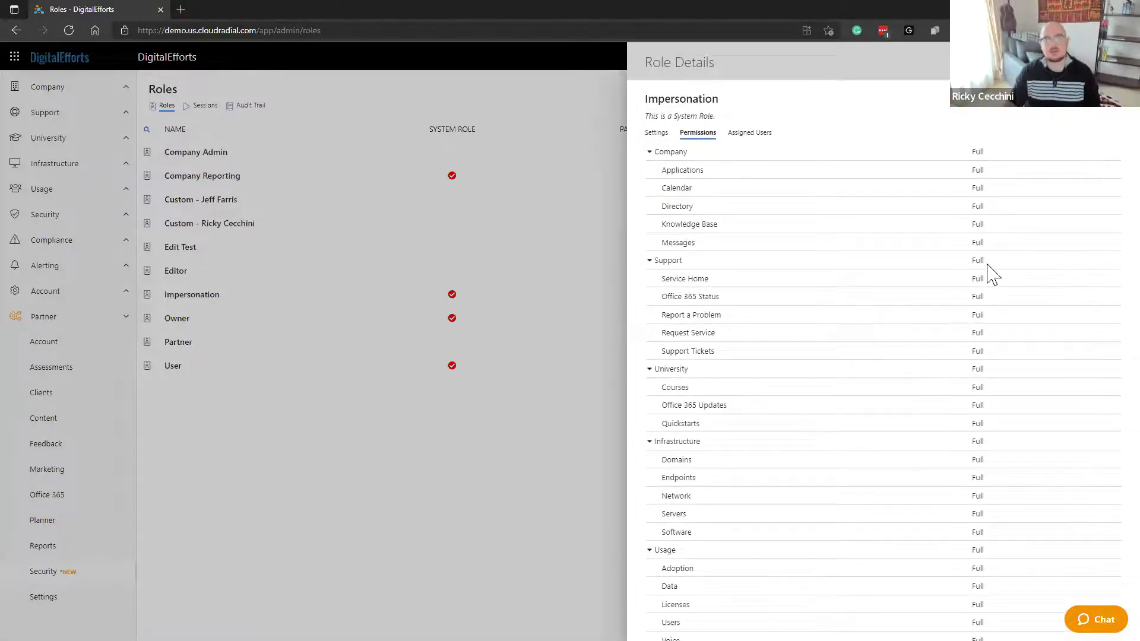
{"action": "scroll", "coordinate": [989, 273], "scroll_direction": "down", "scroll_amount": 8}
{"action": "scroll", "coordinate": [1003, 416], "scroll_direction": "down", "scroll_amount": 2}
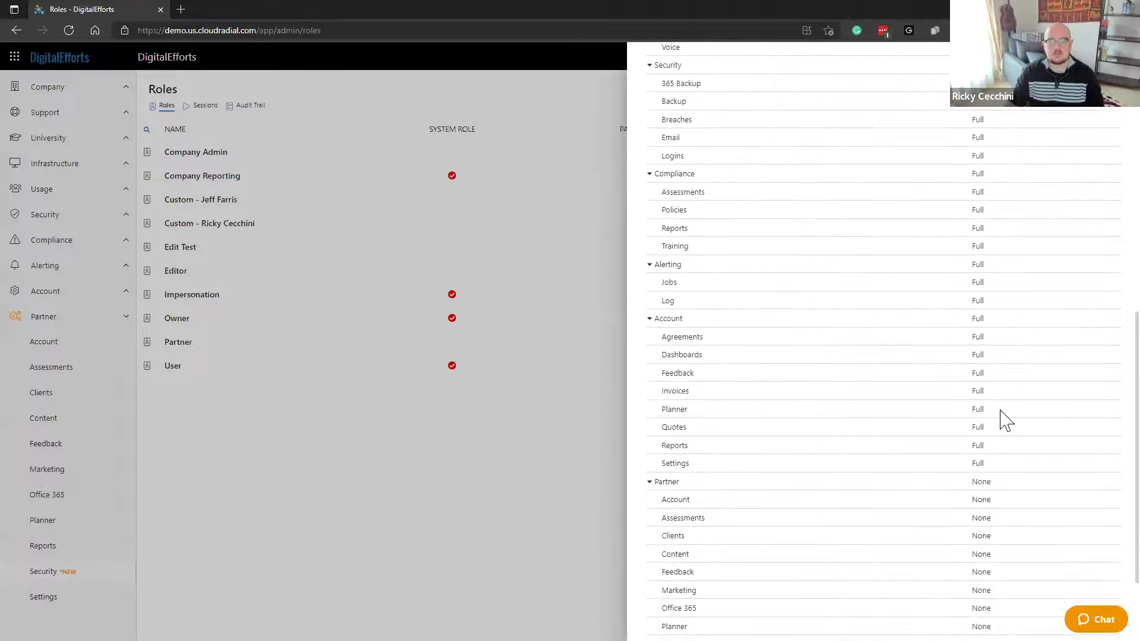
{"action": "scroll", "coordinate": [1010, 443], "scroll_direction": "up", "scroll_amount": 1}
{"action": "scroll", "coordinate": [1012, 447], "scroll_direction": "up", "scroll_amount": 5}
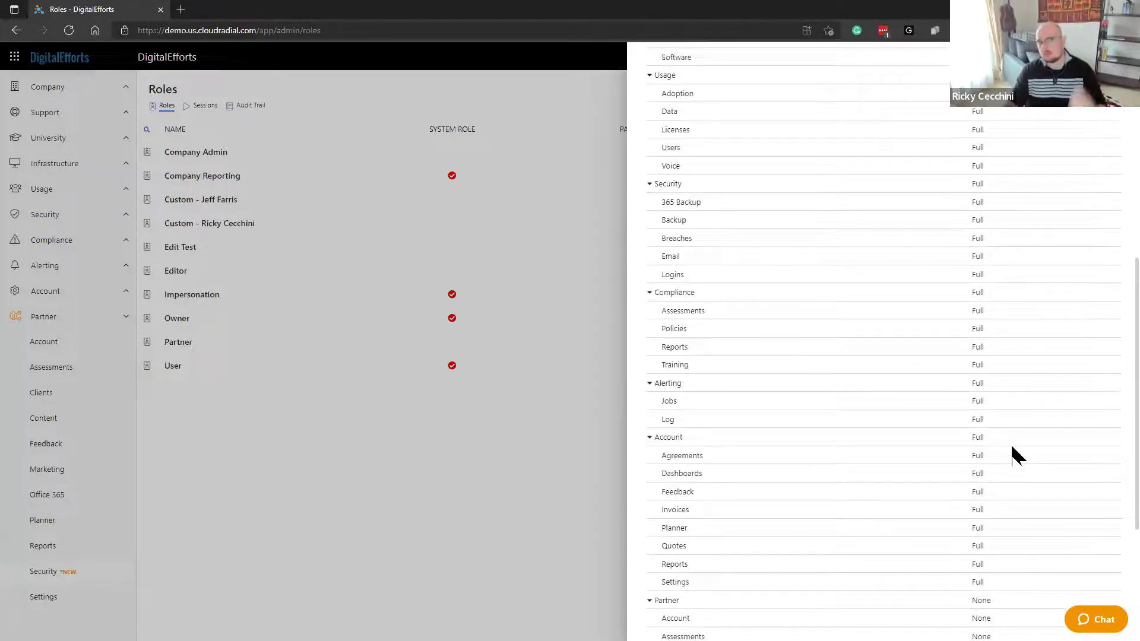
{"action": "scroll", "coordinate": [1018, 427], "scroll_direction": "up", "scroll_amount": 4}
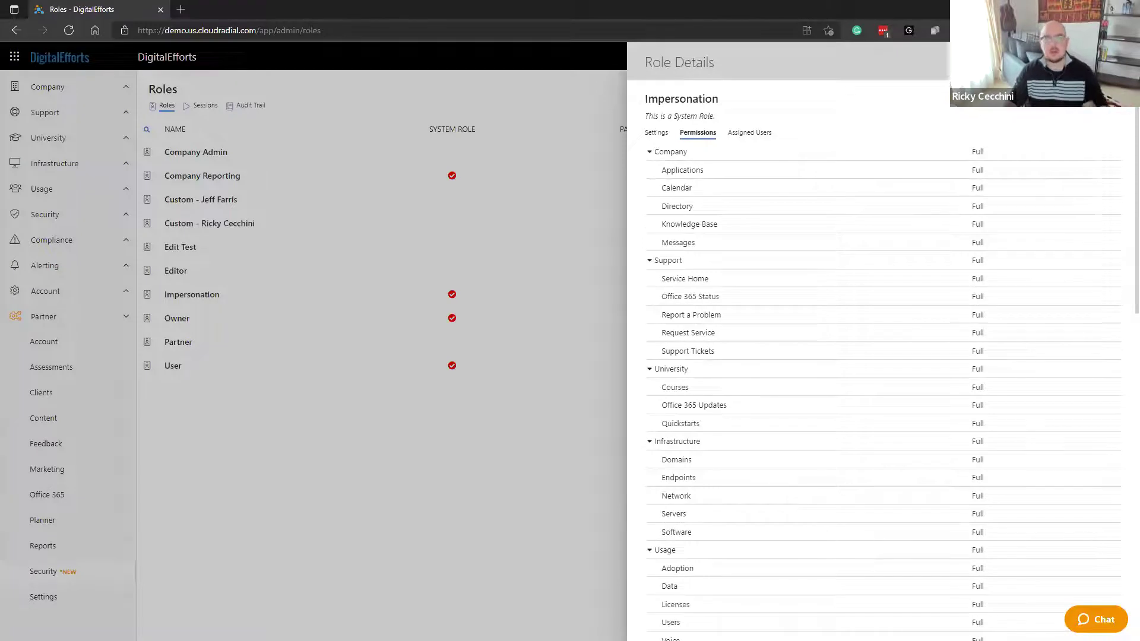
{"action": "left_click", "coordinate": [1118, 63]}
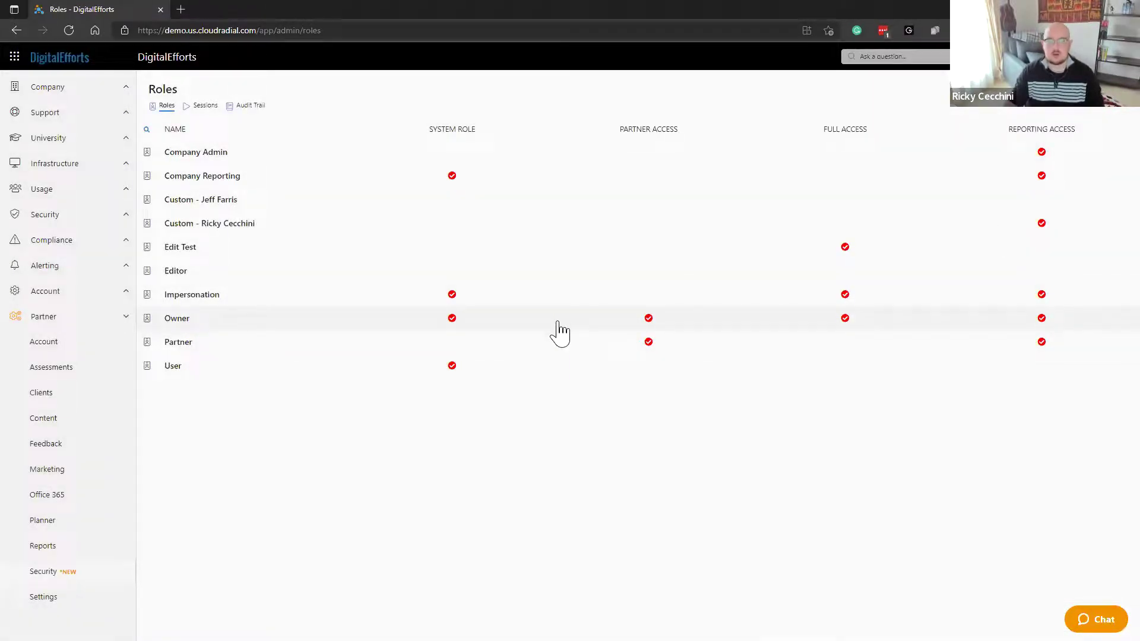
Review the Owner role's permissions down to the Partner modules and close its details
{"action": "left_click", "coordinate": [560, 334]}
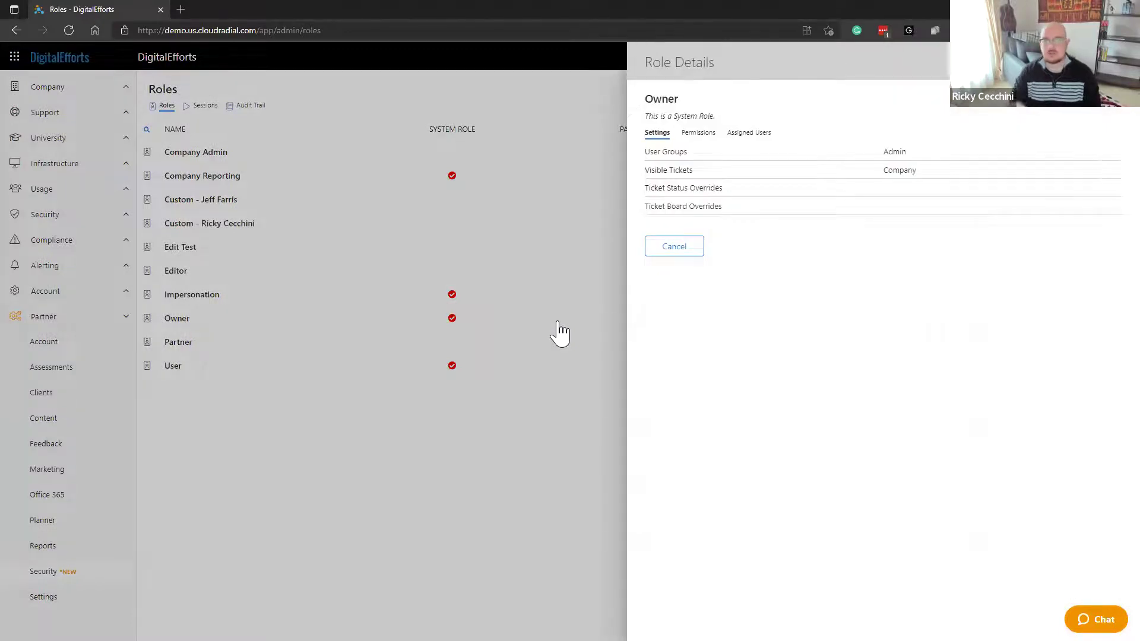
{"action": "left_click", "coordinate": [699, 133]}
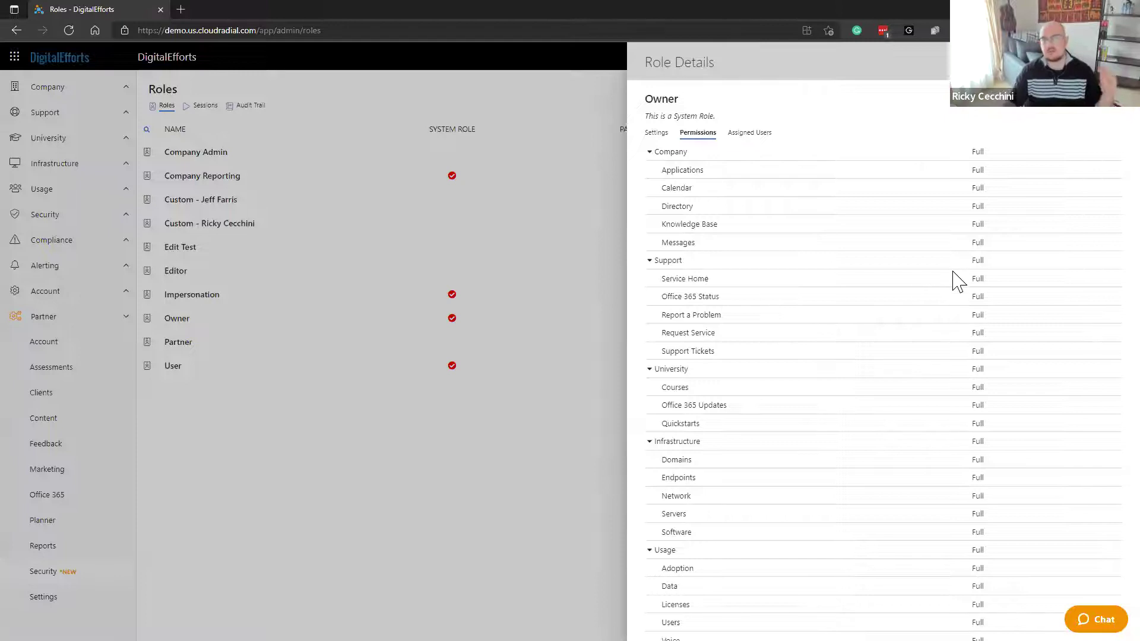
{"action": "scroll", "coordinate": [957, 279], "scroll_direction": "down", "scroll_amount": 10}
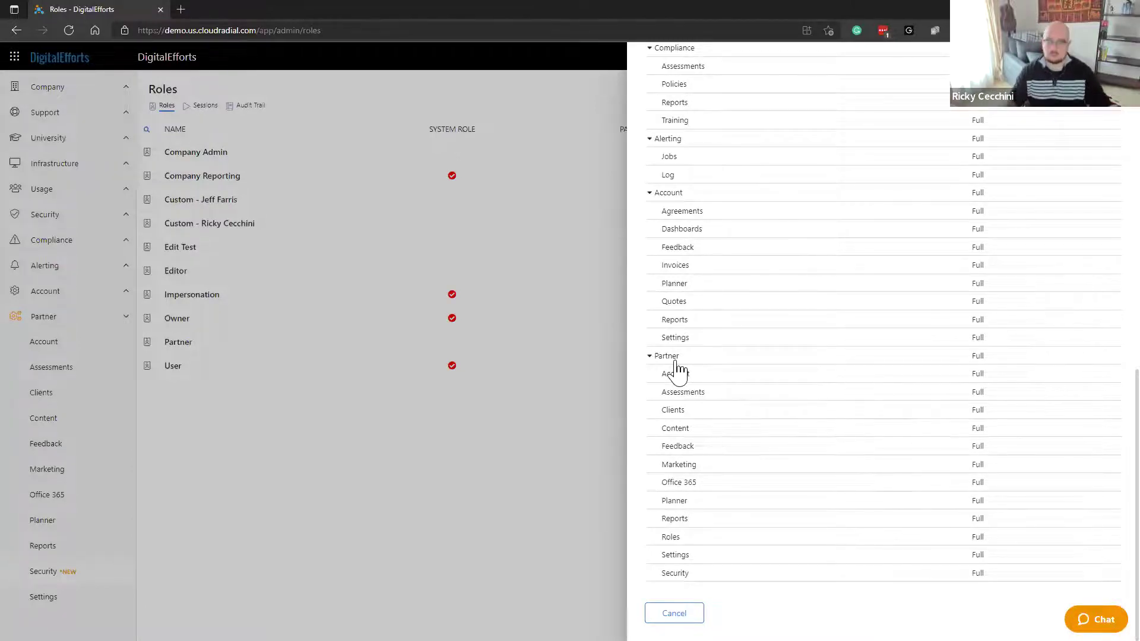
{"action": "left_click", "coordinate": [674, 612]}
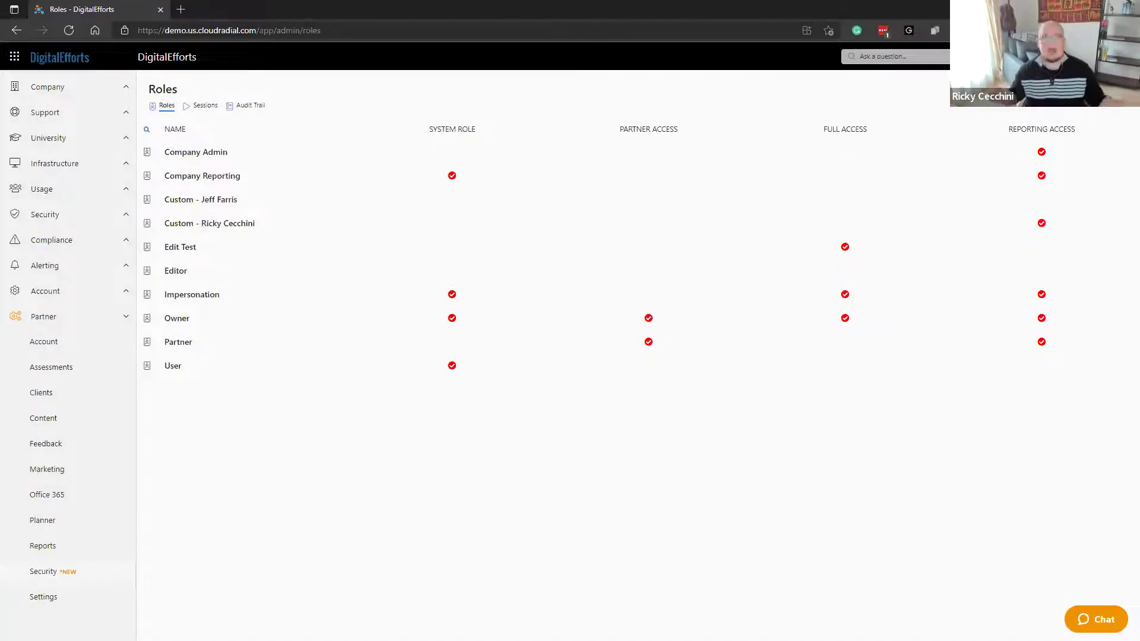
Review the User role's module permissions, highlight the Infrastructure entries, and close its details
{"action": "left_click", "coordinate": [530, 371]}
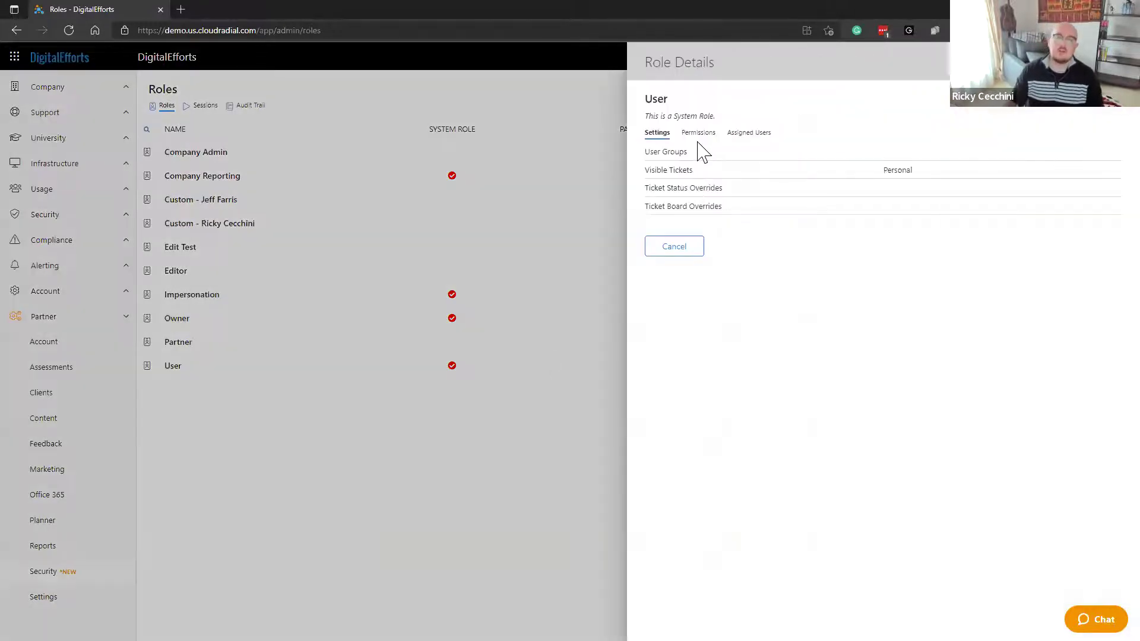
{"action": "left_click", "coordinate": [700, 136]}
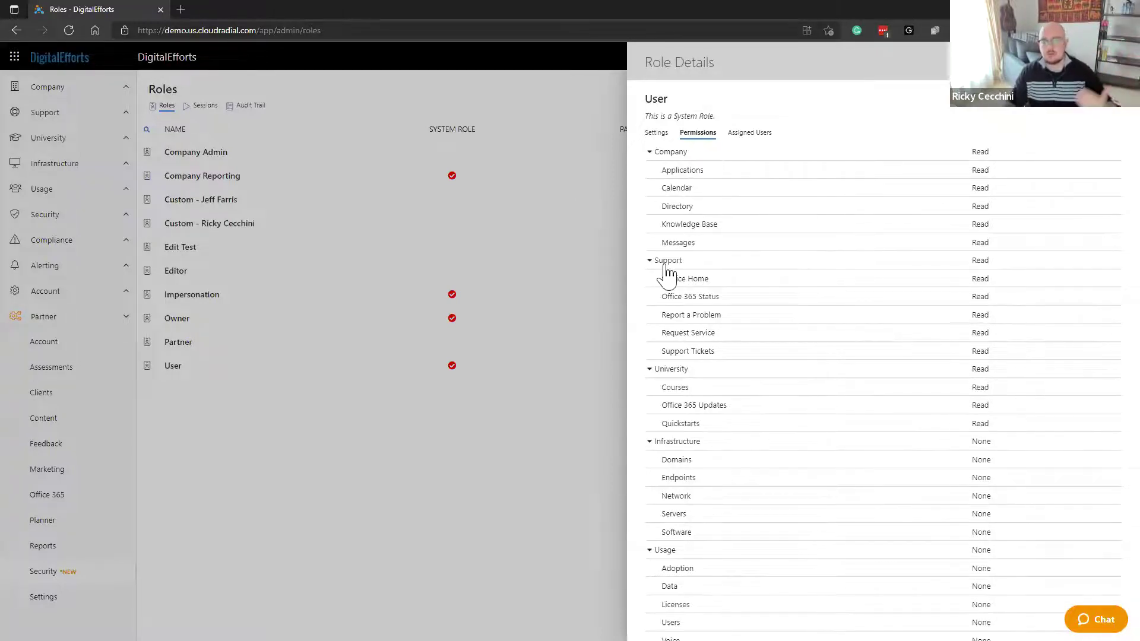
{"action": "left_click_drag", "start_coordinate": [638, 444], "coordinate": [1008, 514]}
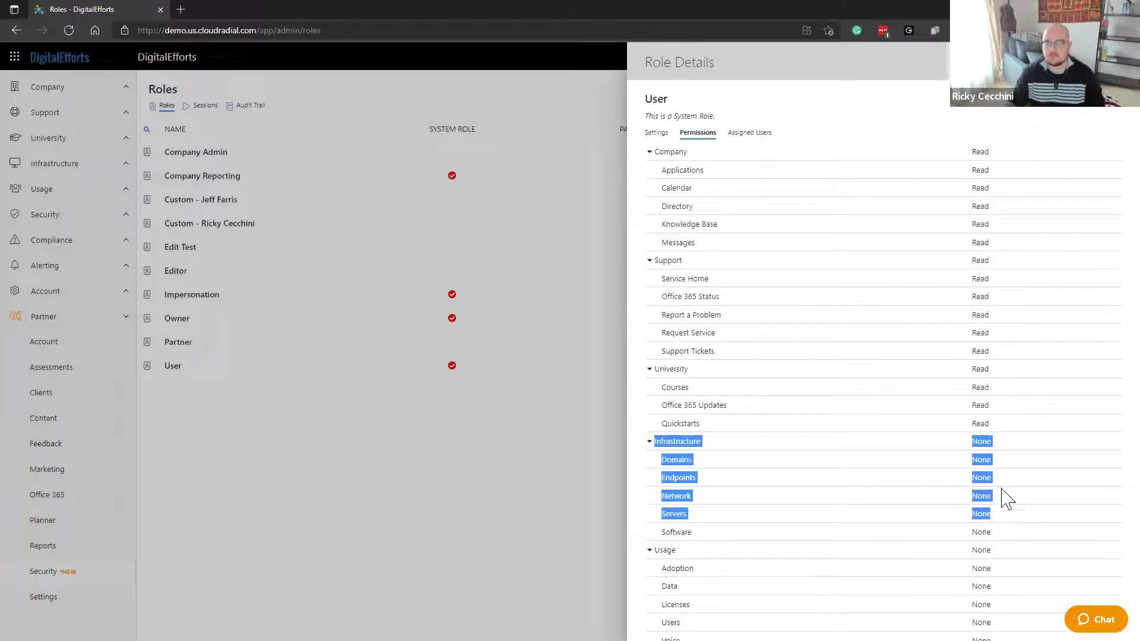
{"action": "left_click", "coordinate": [854, 112]}
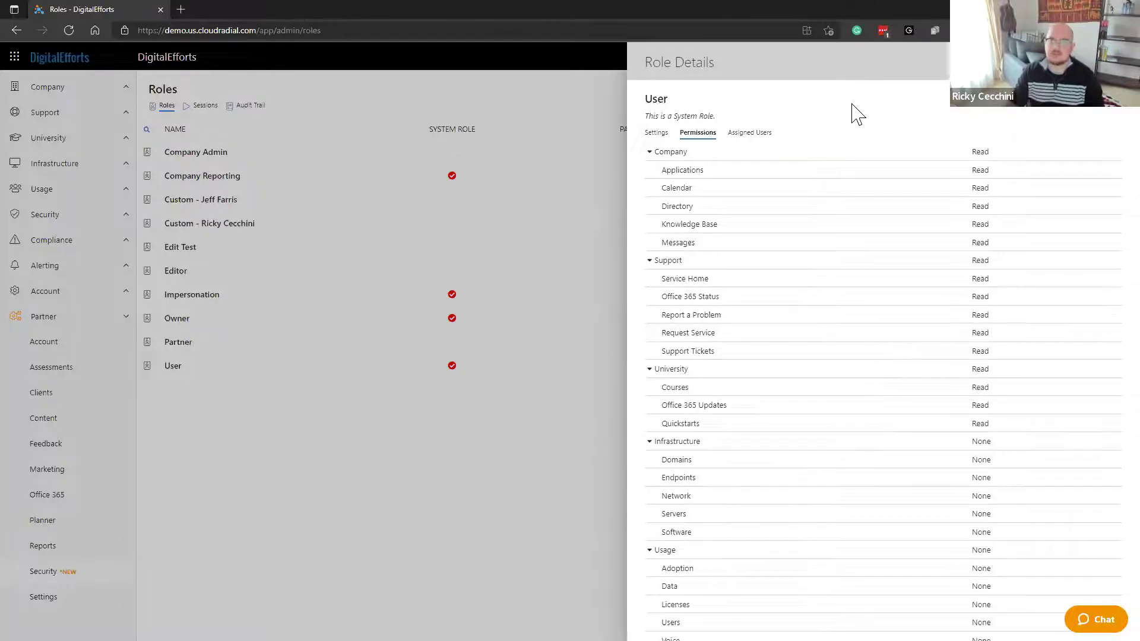
{"action": "key", "text": "Escape"}
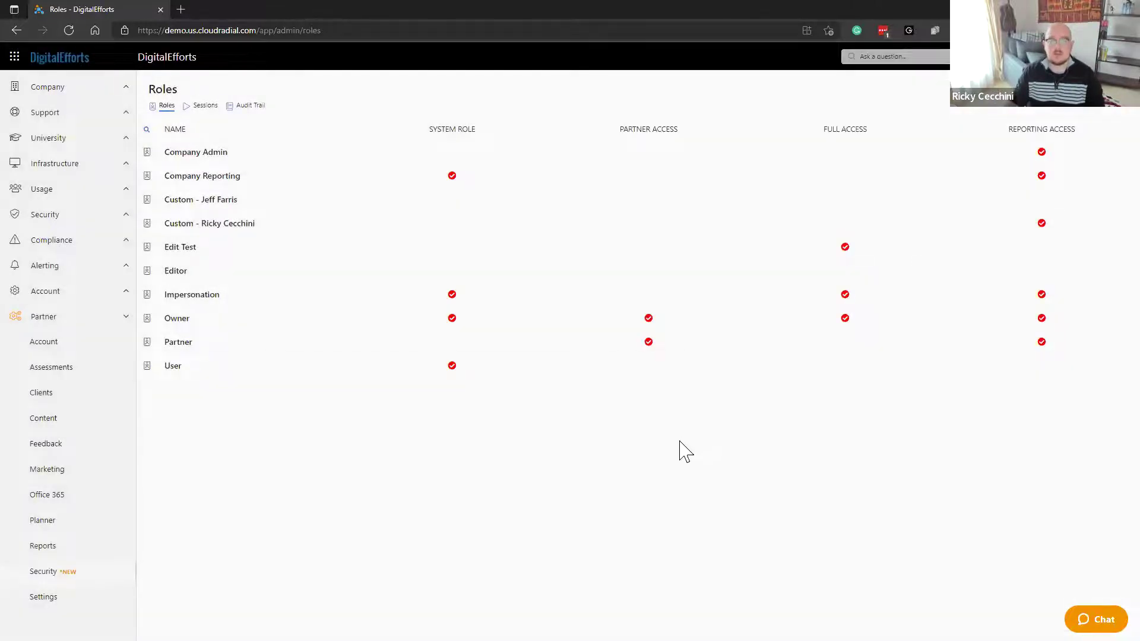
Review the module permissions of the custom role that has reporting access, and close its details
{"action": "scroll", "coordinate": [128, 289], "scroll_direction": "up", "scroll_amount": 1}
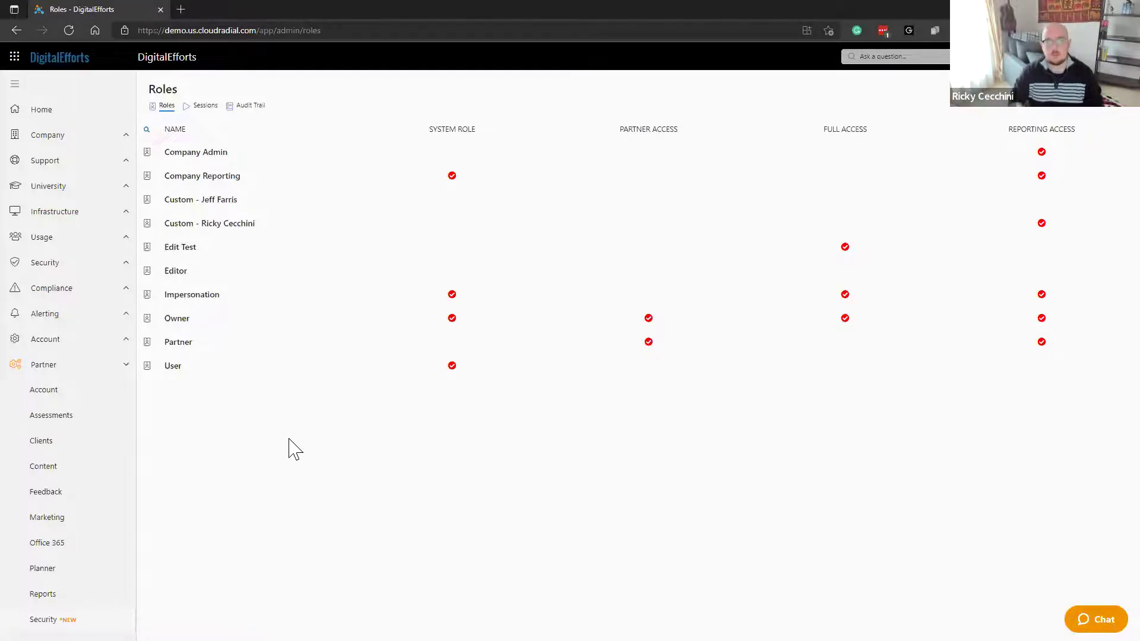
{"action": "left_click", "coordinate": [279, 224]}
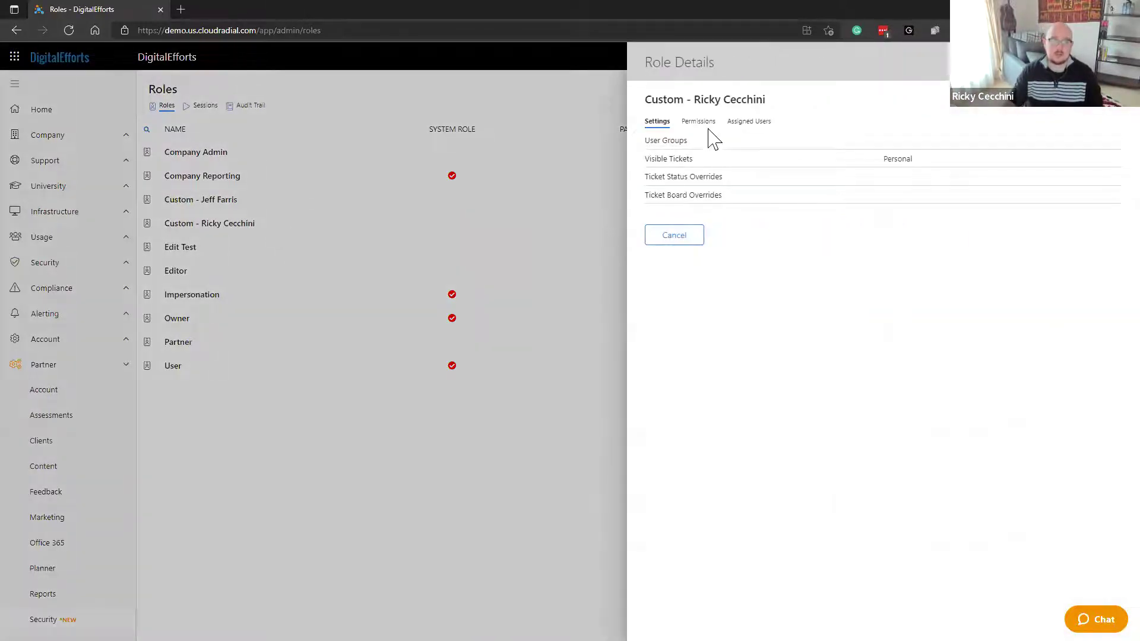
{"action": "left_click", "coordinate": [709, 127]}
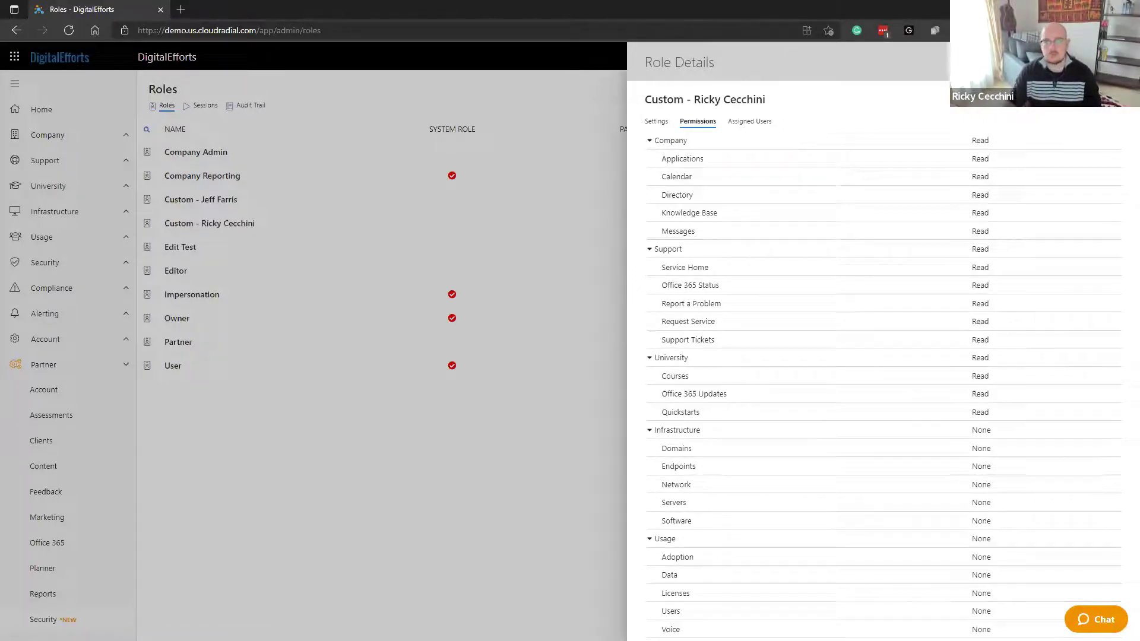
{"action": "left_click", "coordinate": [1113, 62]}
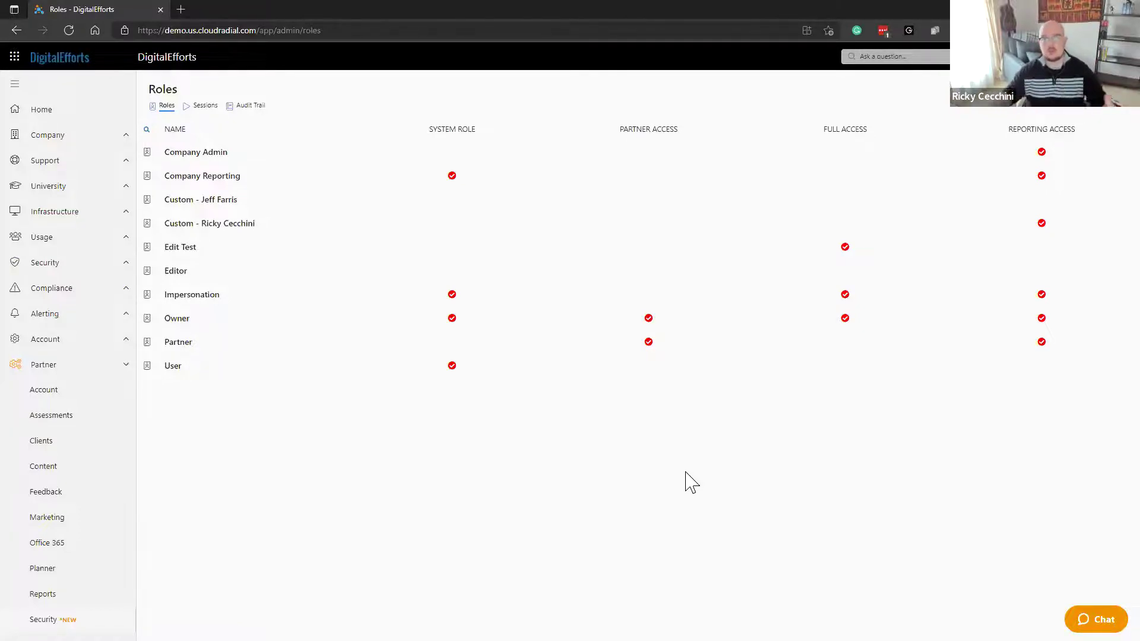
Try to add a new role to the roles list
{"action": "left_click", "coordinate": [1058, 111]}
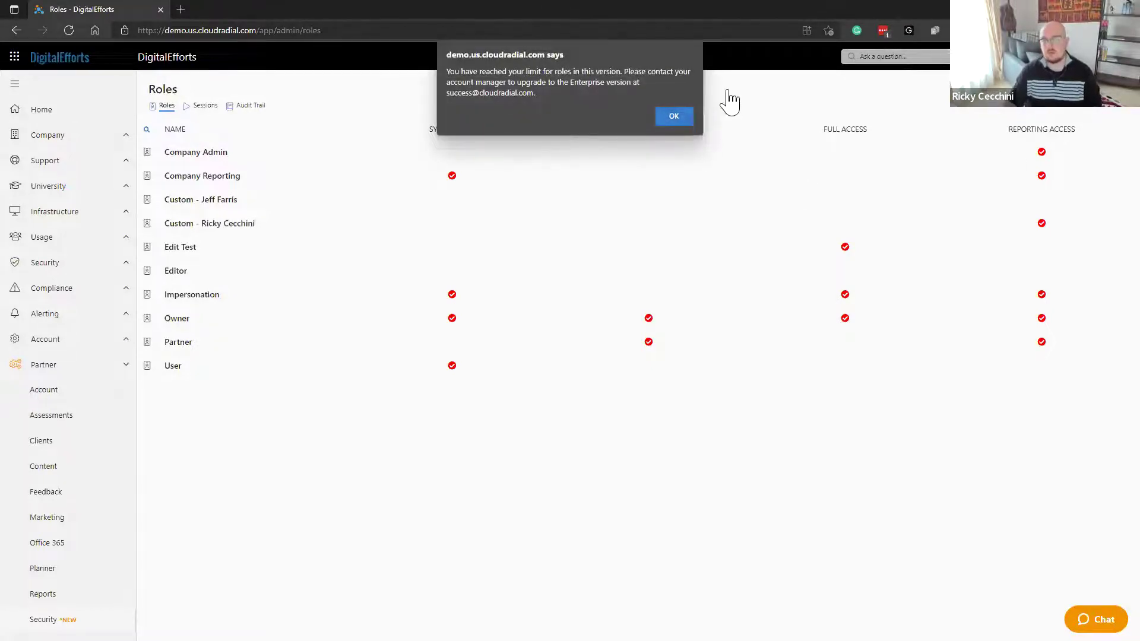
{"action": "left_click", "coordinate": [677, 116]}
Open the custom role with reporting access for editing, examine its user group, ticket and module permission settings, and close it without changes
{"action": "left_click", "coordinate": [618, 228]}
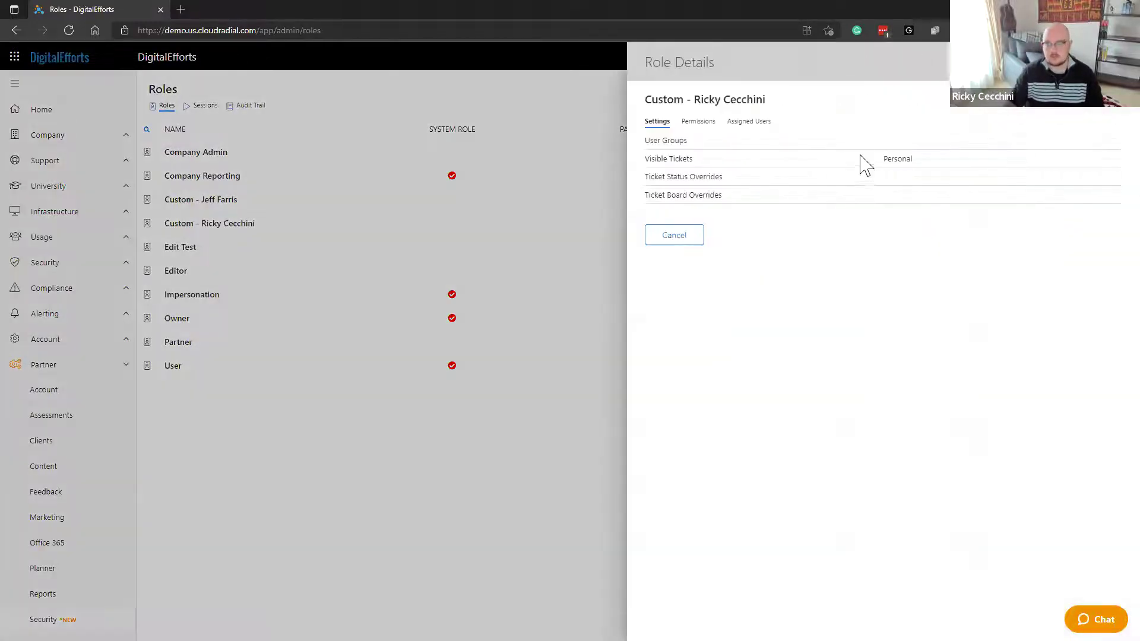
{"action": "left_click", "coordinate": [864, 164]}
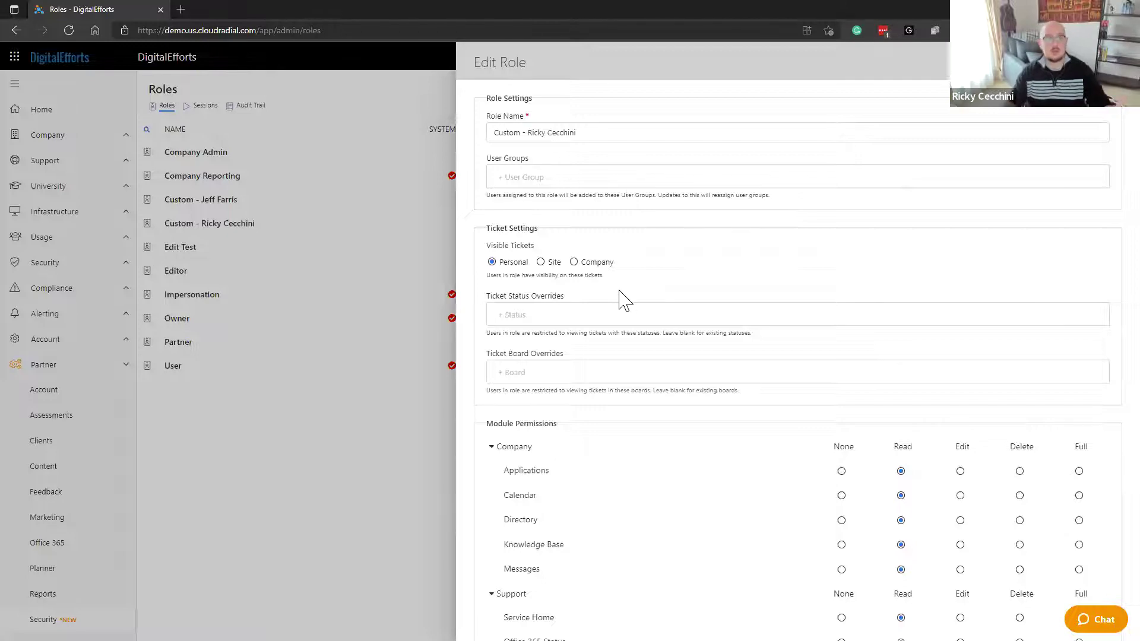
{"action": "scroll", "coordinate": [634, 285], "scroll_direction": "down", "scroll_amount": 1}
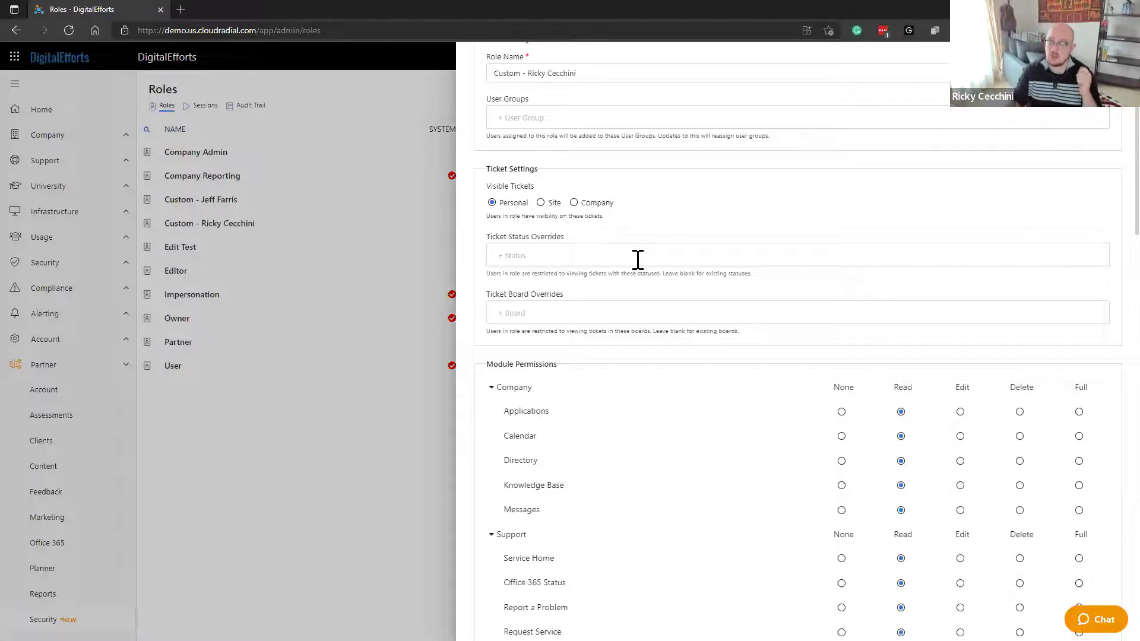
{"action": "scroll", "coordinate": [742, 362], "scroll_direction": "down", "scroll_amount": 1}
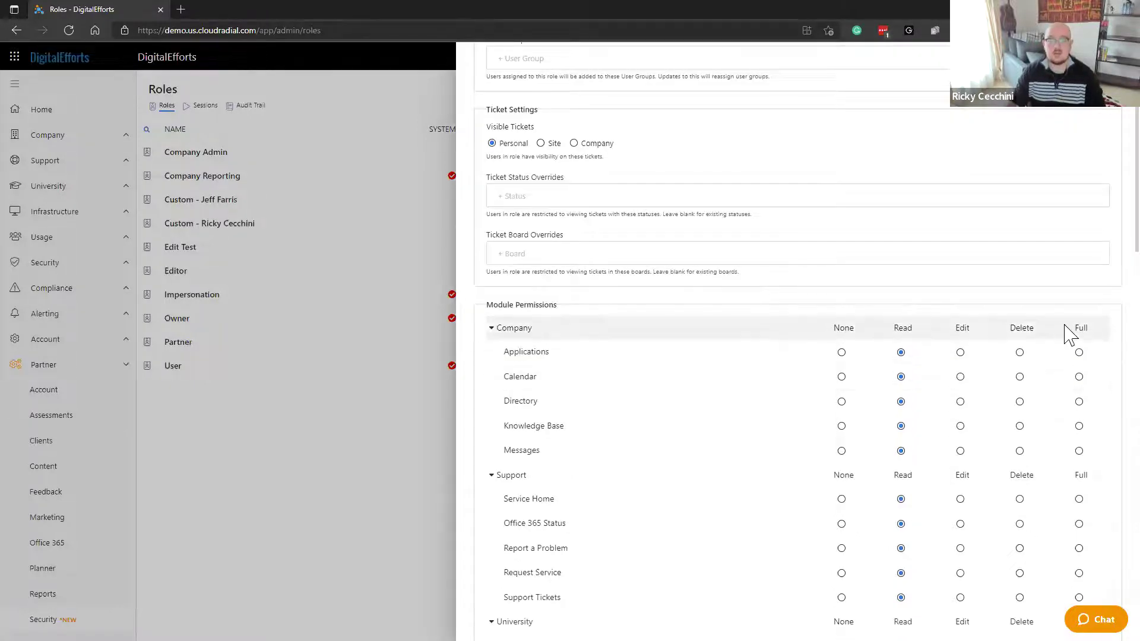
{"action": "scroll", "coordinate": [1102, 326], "scroll_direction": "down", "scroll_amount": 1}
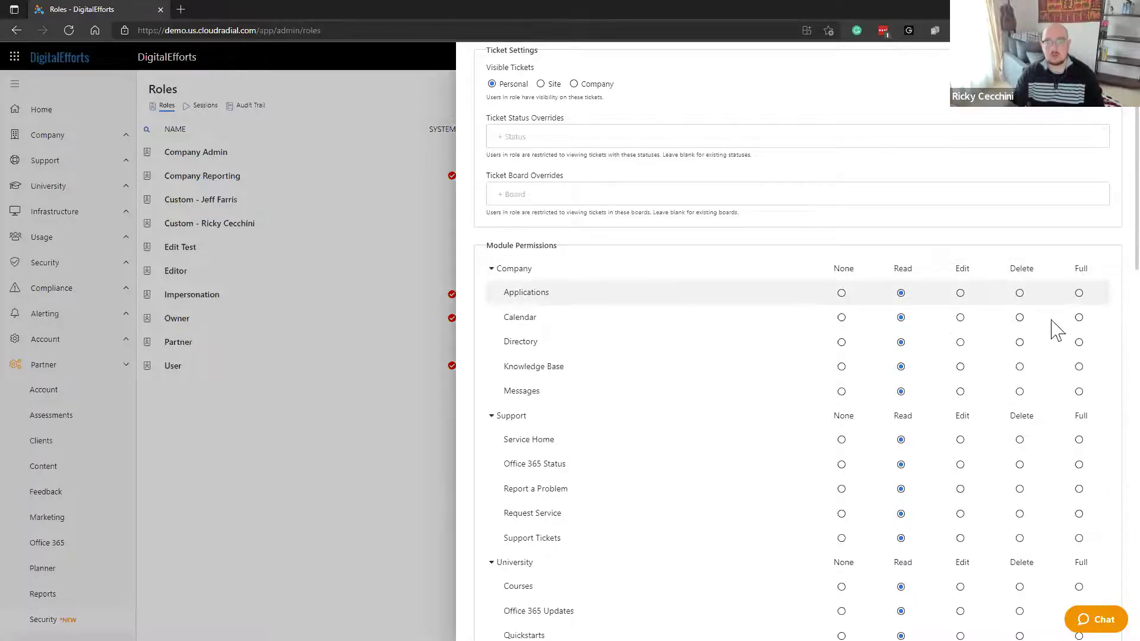
{"action": "scroll", "coordinate": [962, 380], "scroll_direction": "up", "scroll_amount": 1}
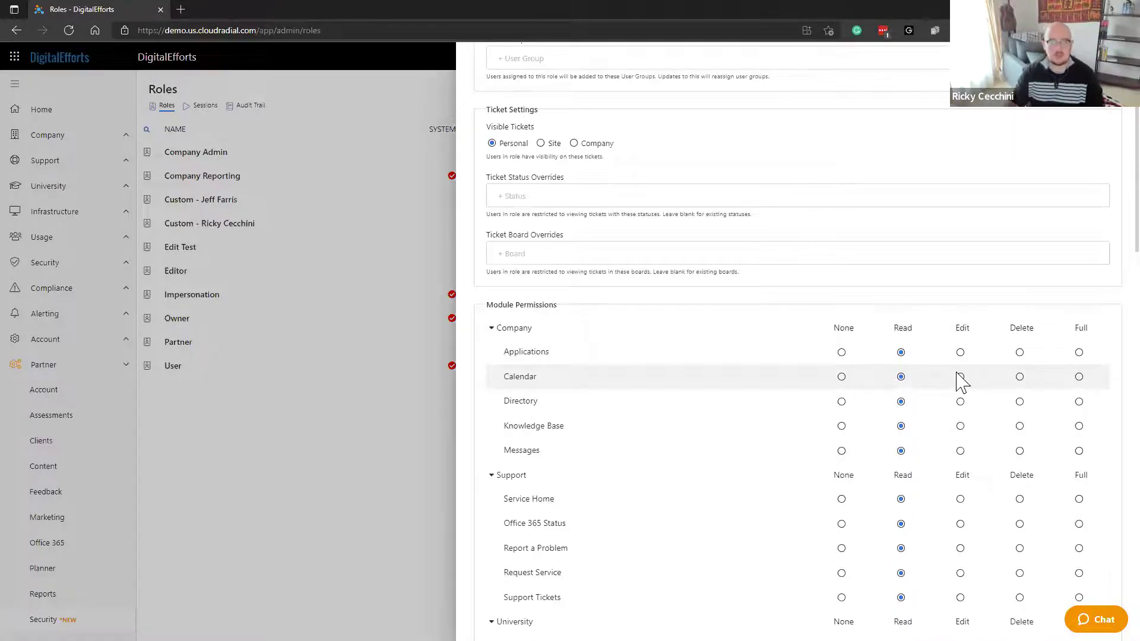
{"action": "scroll", "coordinate": [962, 380], "scroll_direction": "up", "scroll_amount": 1}
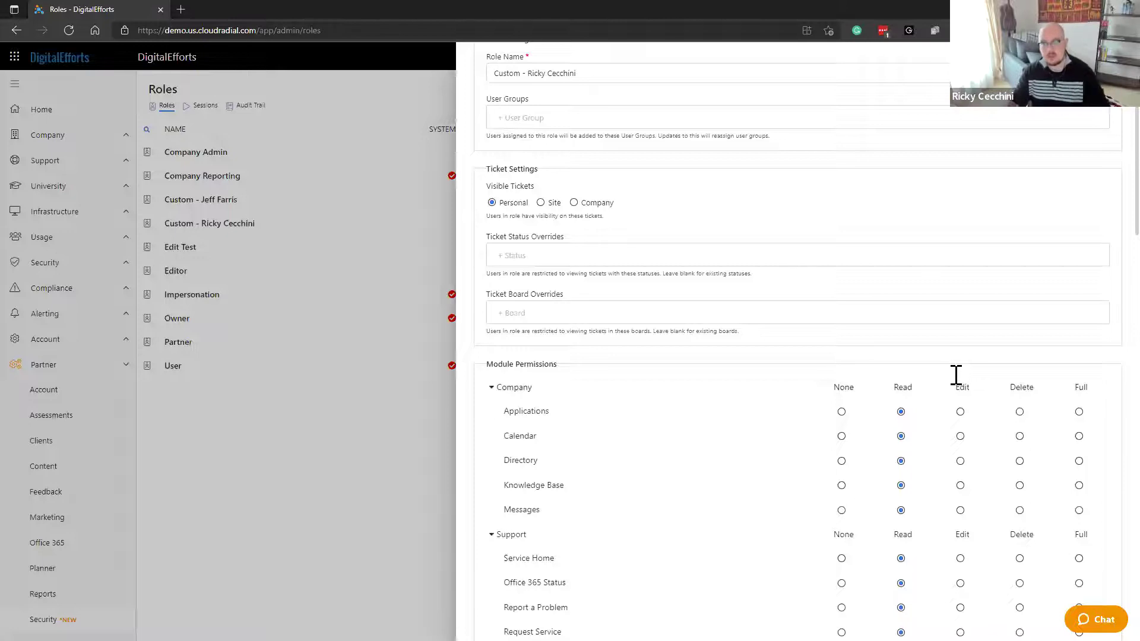
{"action": "scroll", "coordinate": [953, 377], "scroll_direction": "up", "scroll_amount": 1}
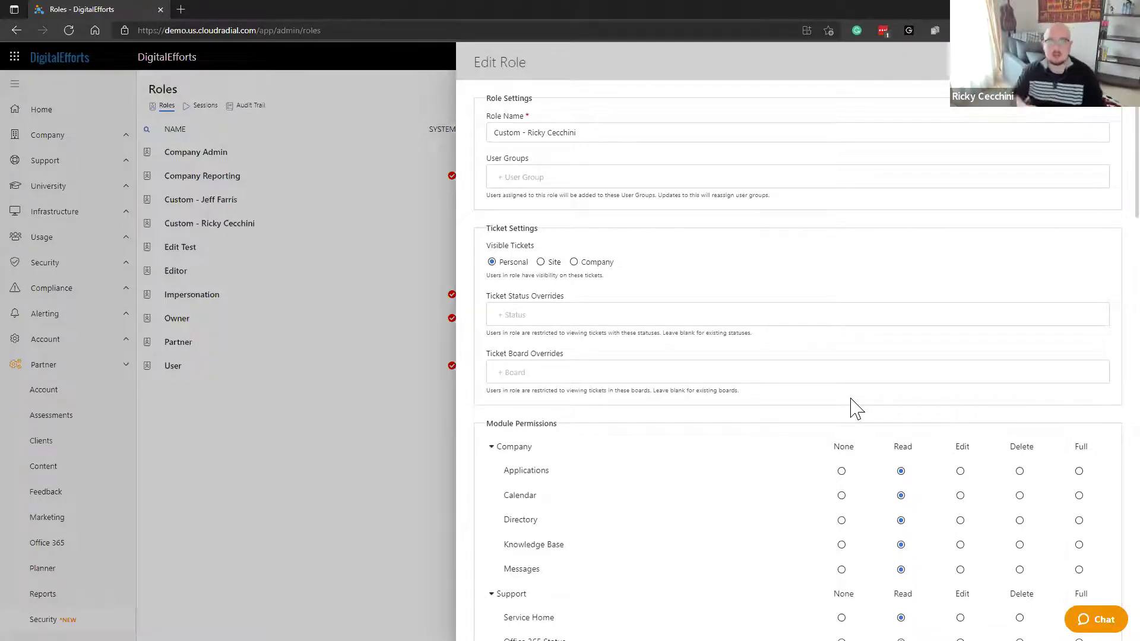
{"action": "left_click", "coordinate": [979, 61]}
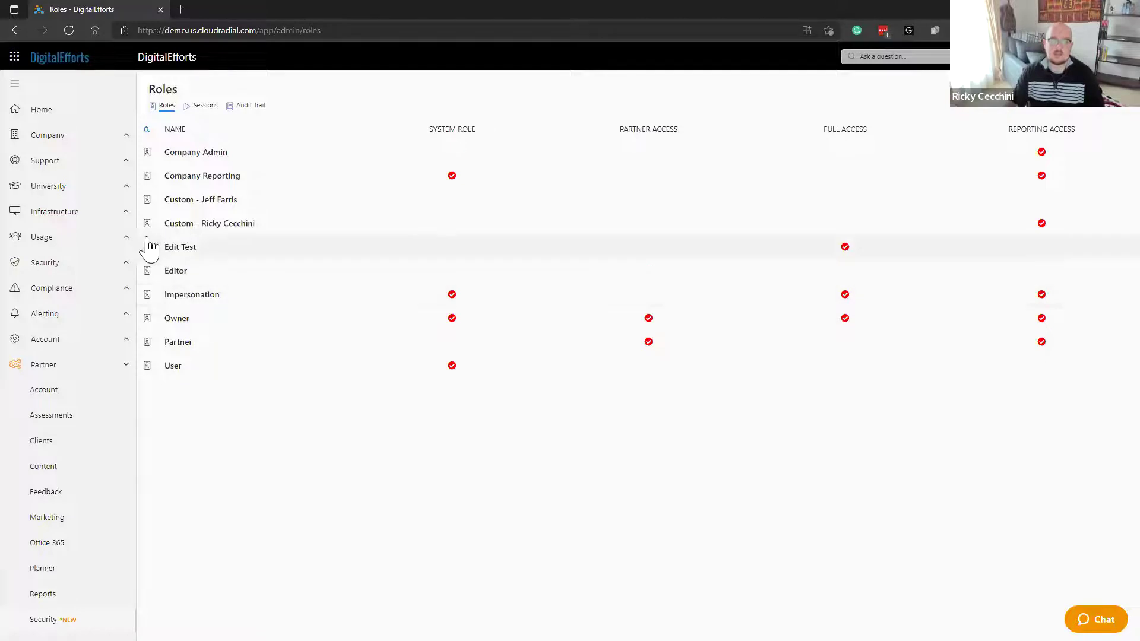
Open the settings of the first user in the Usage users list, examine the assignable roles, and cancel without changes
{"action": "left_click", "coordinate": [107, 238]}
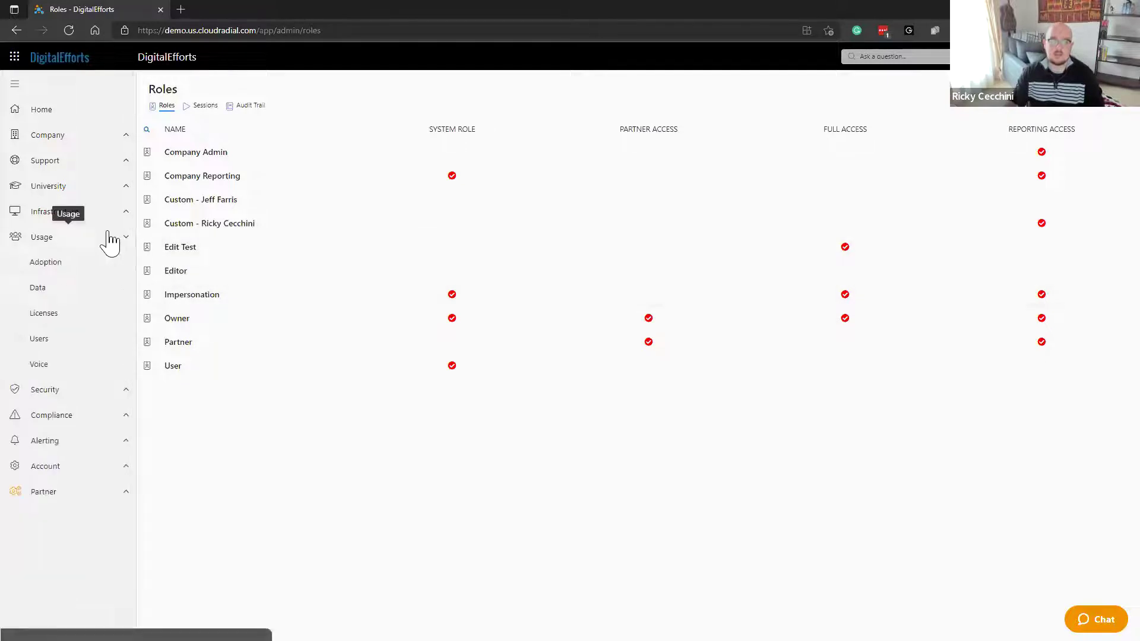
{"action": "left_click", "coordinate": [104, 347]}
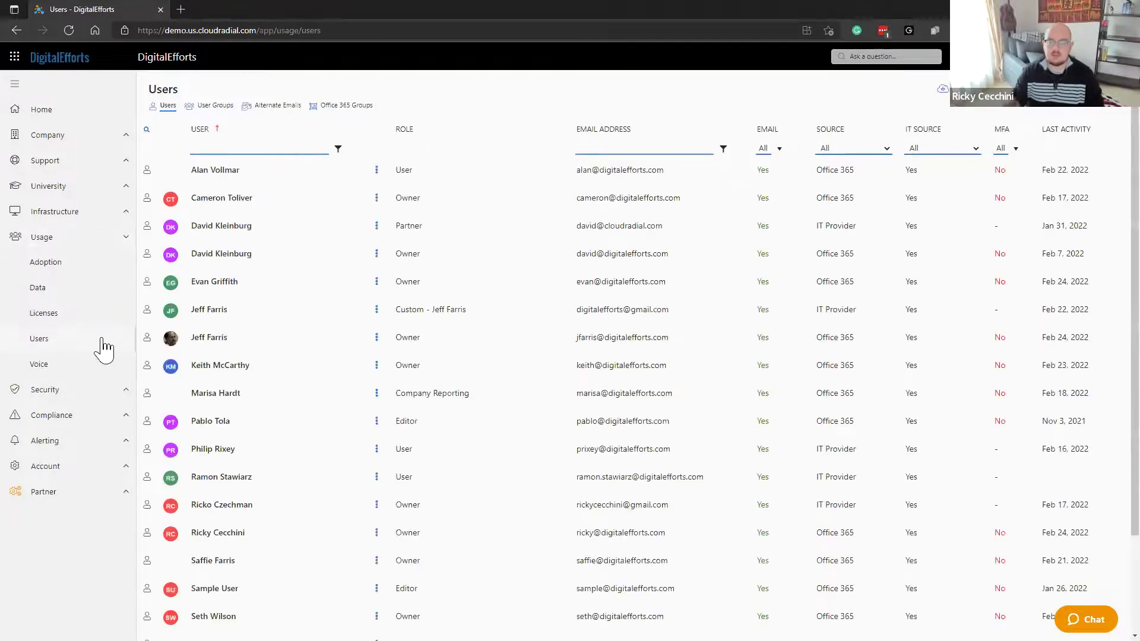
{"action": "left_click", "coordinate": [376, 171]}
{"action": "left_click", "coordinate": [419, 216]}
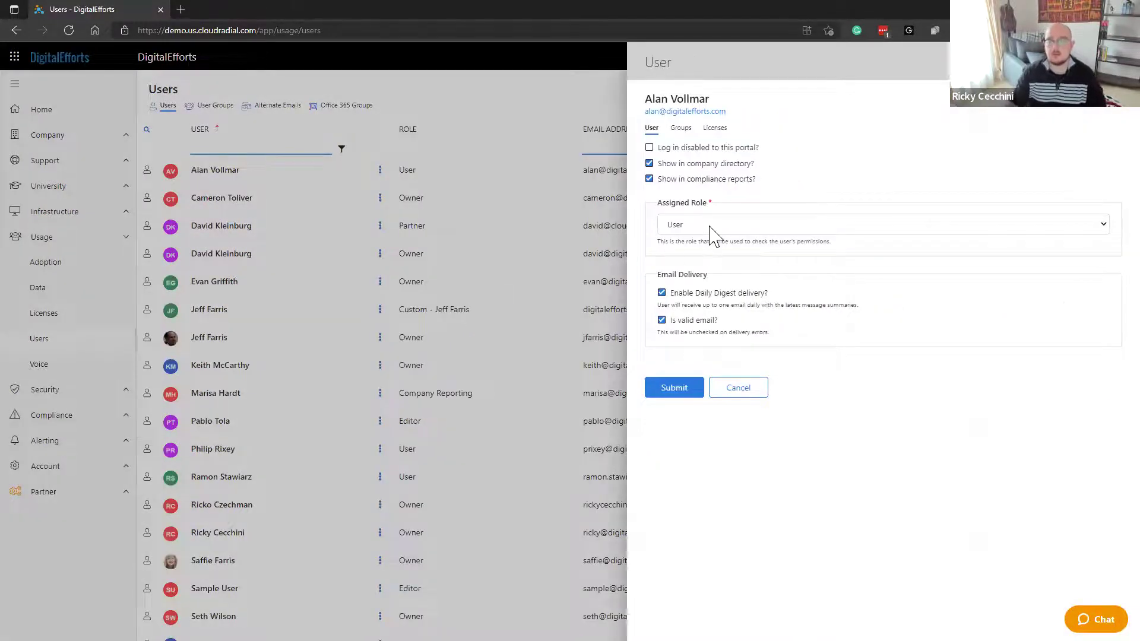
{"action": "left_click", "coordinate": [712, 229]}
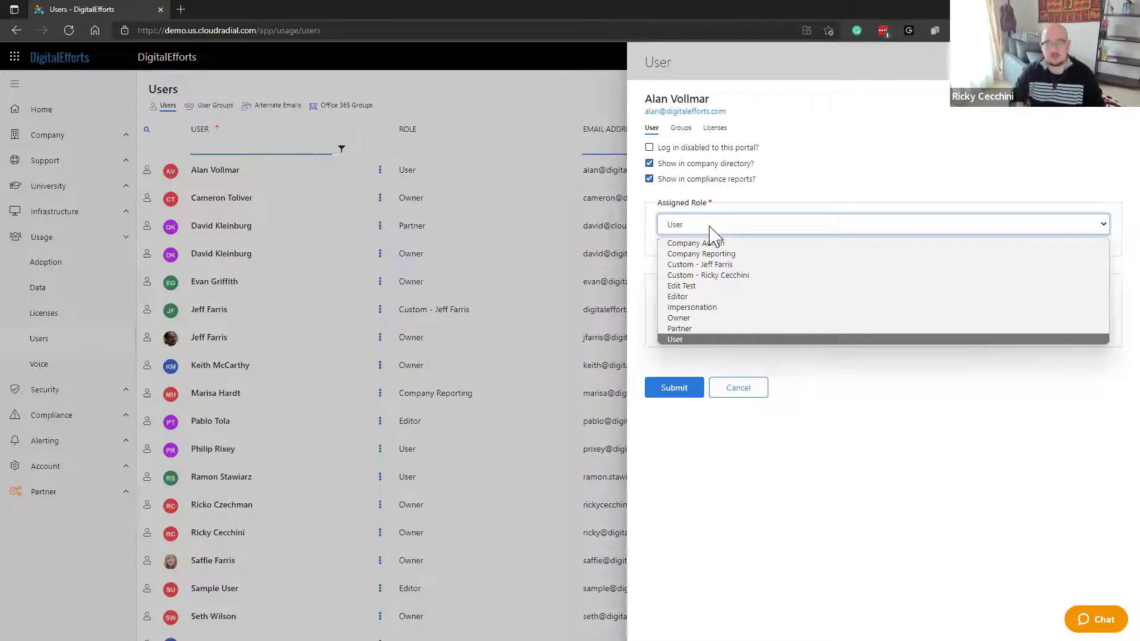
{"action": "left_click", "coordinate": [800, 402]}
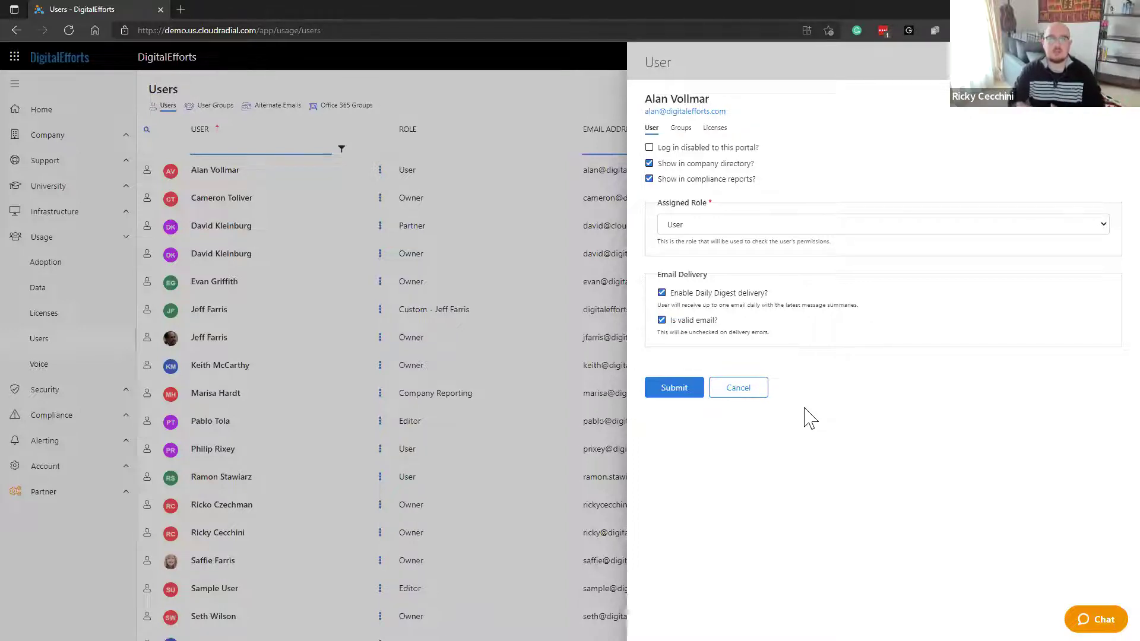
{"action": "left_click", "coordinate": [848, 226]}
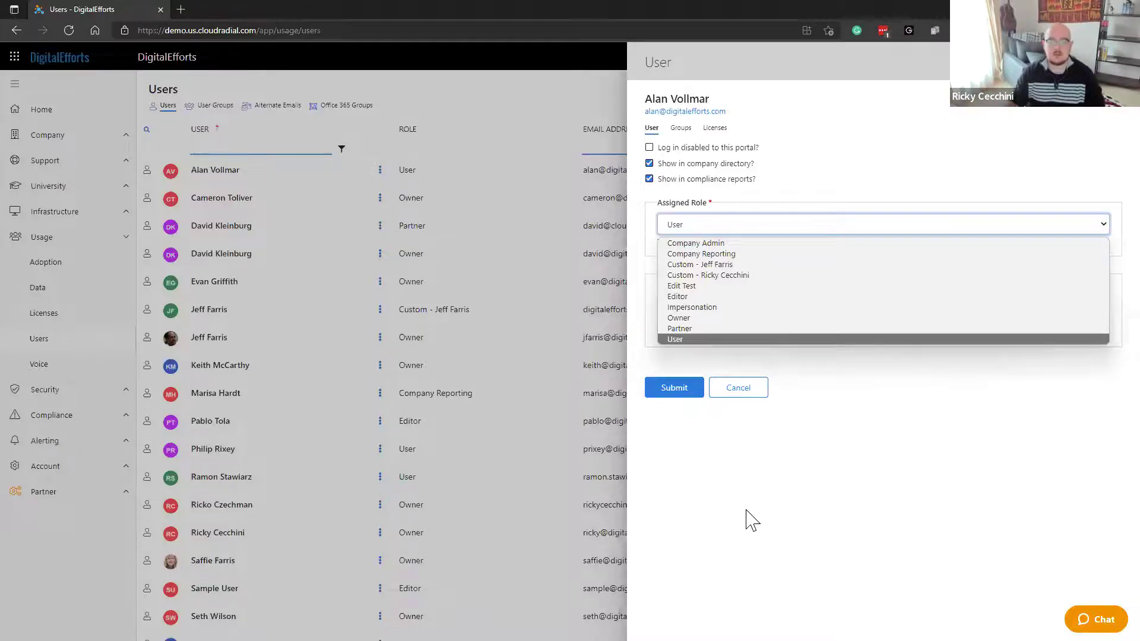
{"action": "left_click", "coordinate": [749, 393]}
{"action": "left_click", "coordinate": [749, 393]}
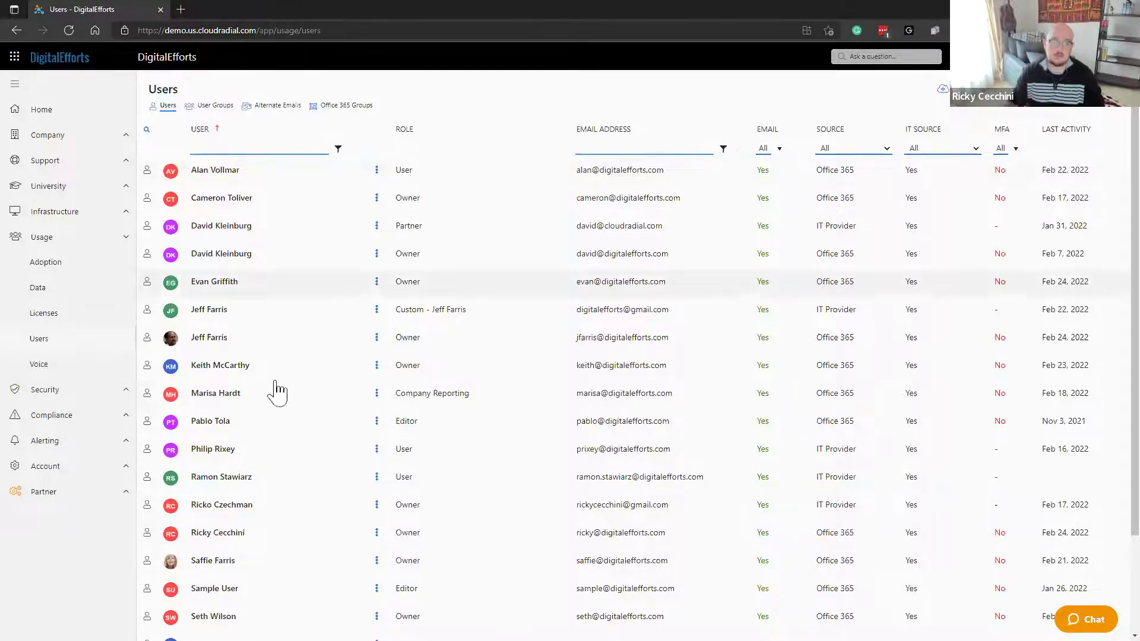
Start a new PSA type mapping in the partner settings, examine its role options, and close it without saving
{"action": "left_click", "coordinate": [108, 502]}
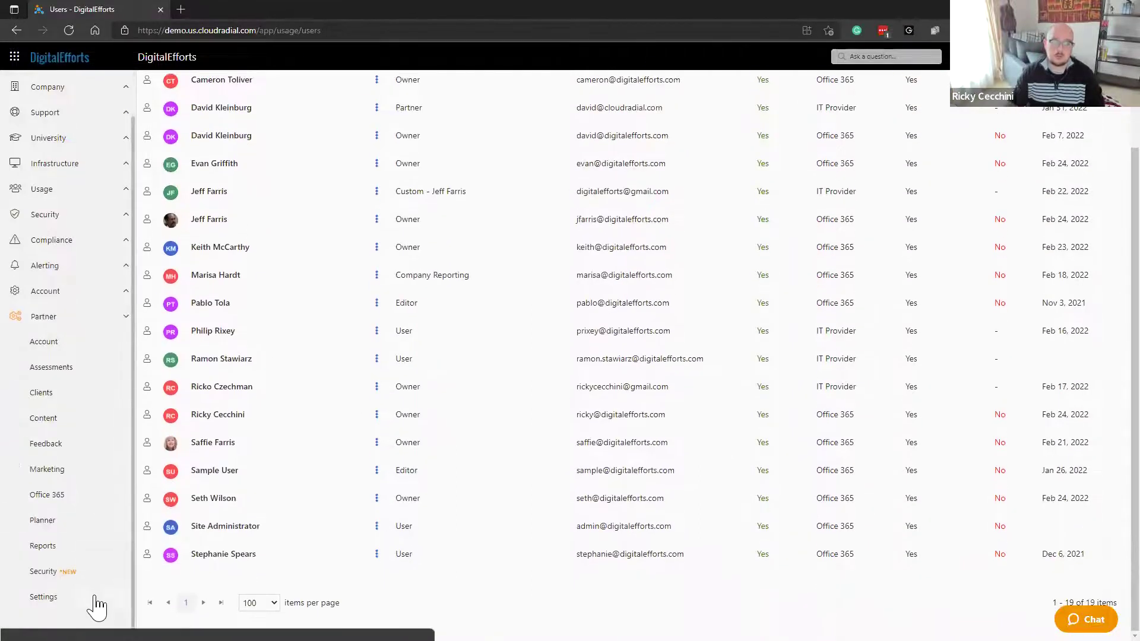
{"action": "left_click", "coordinate": [101, 597]}
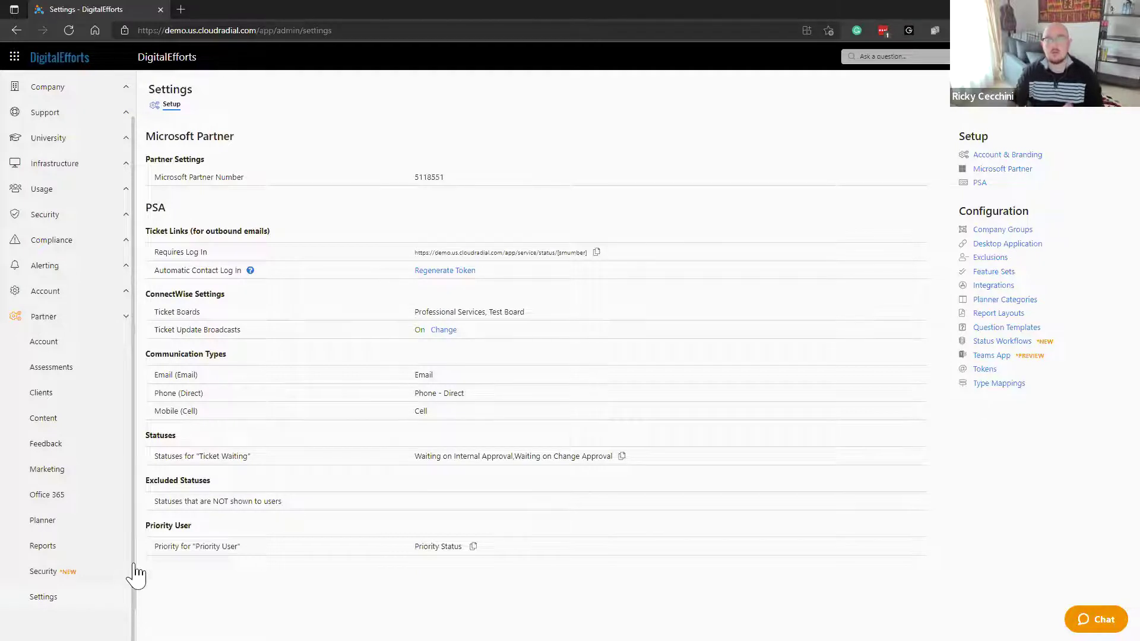
{"action": "left_click", "coordinate": [998, 383]}
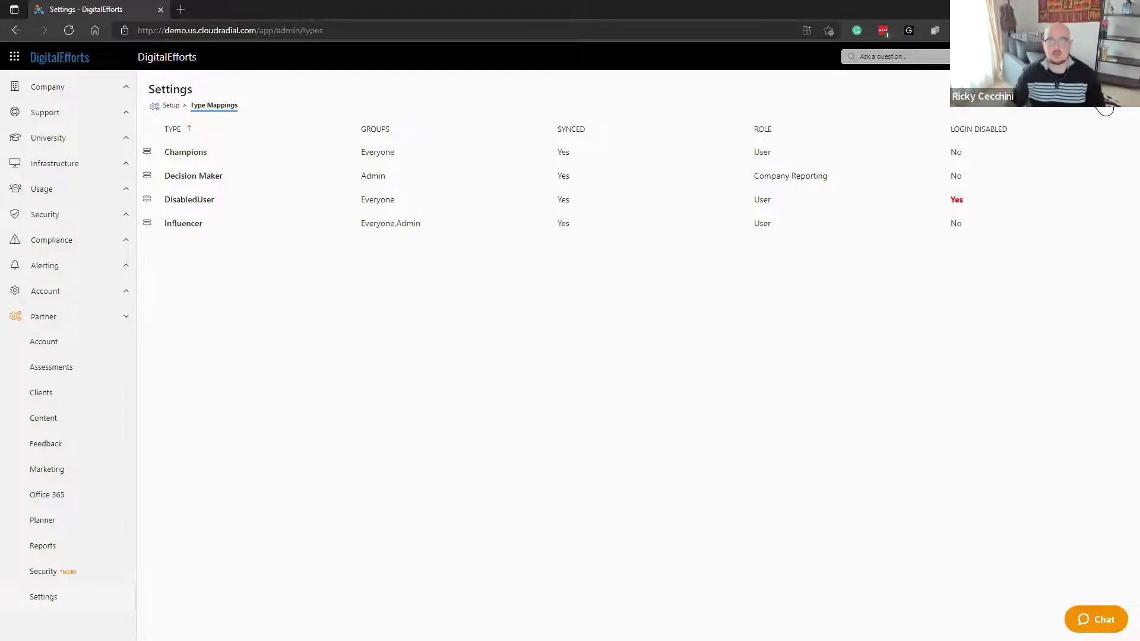
{"action": "left_click", "coordinate": [1105, 109]}
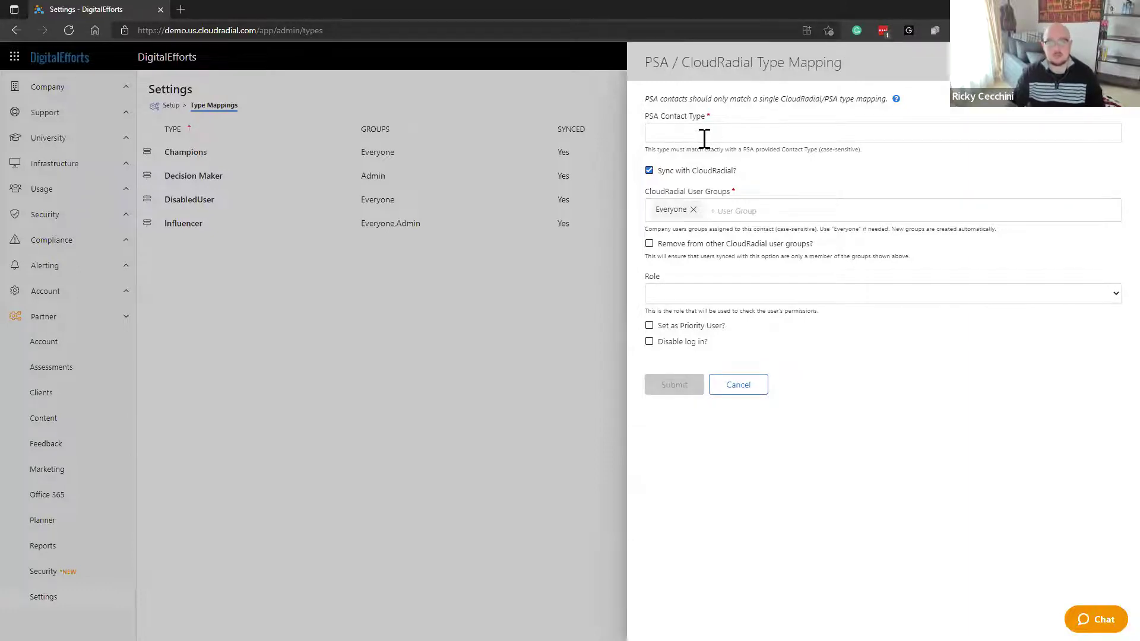
{"action": "left_click", "coordinate": [712, 296]}
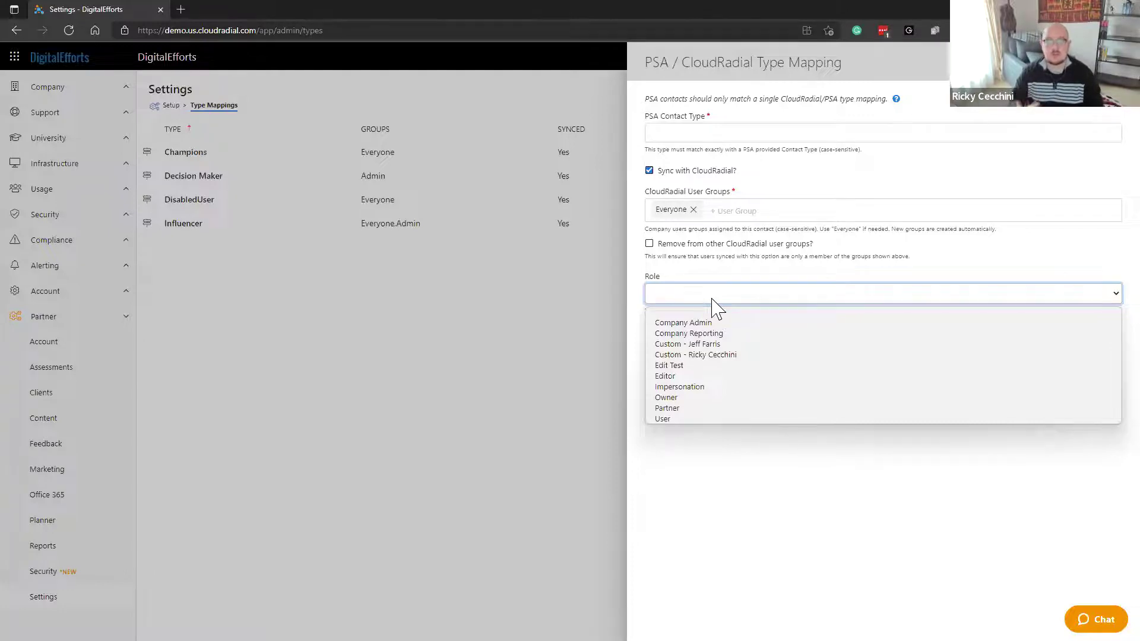
{"action": "left_click", "coordinate": [843, 98]}
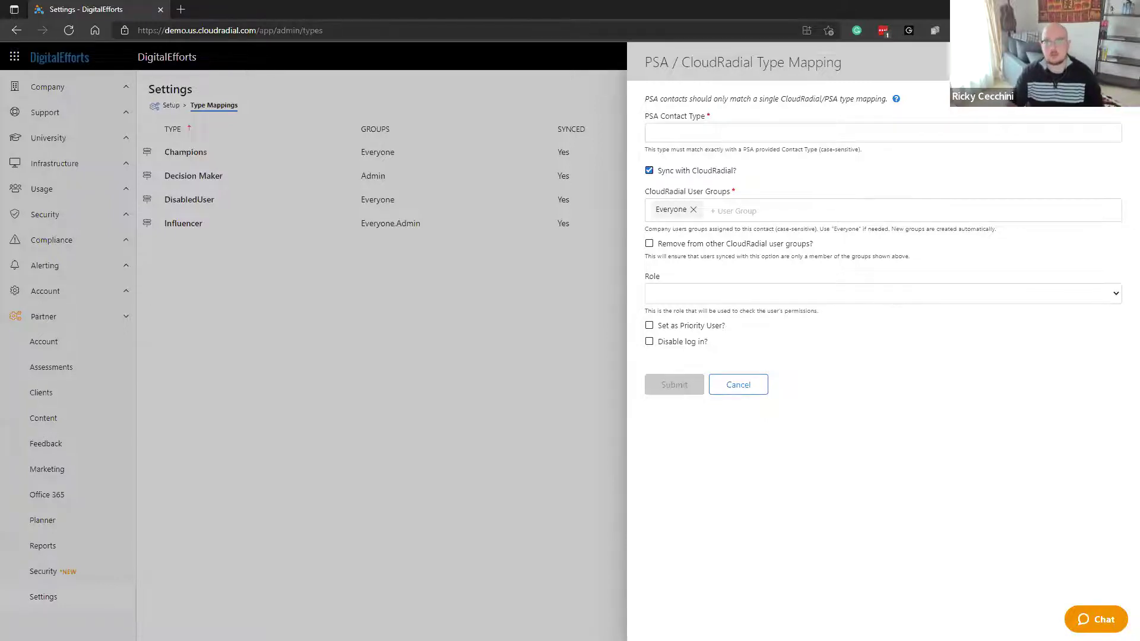
{"action": "left_click", "coordinate": [134, 565]}
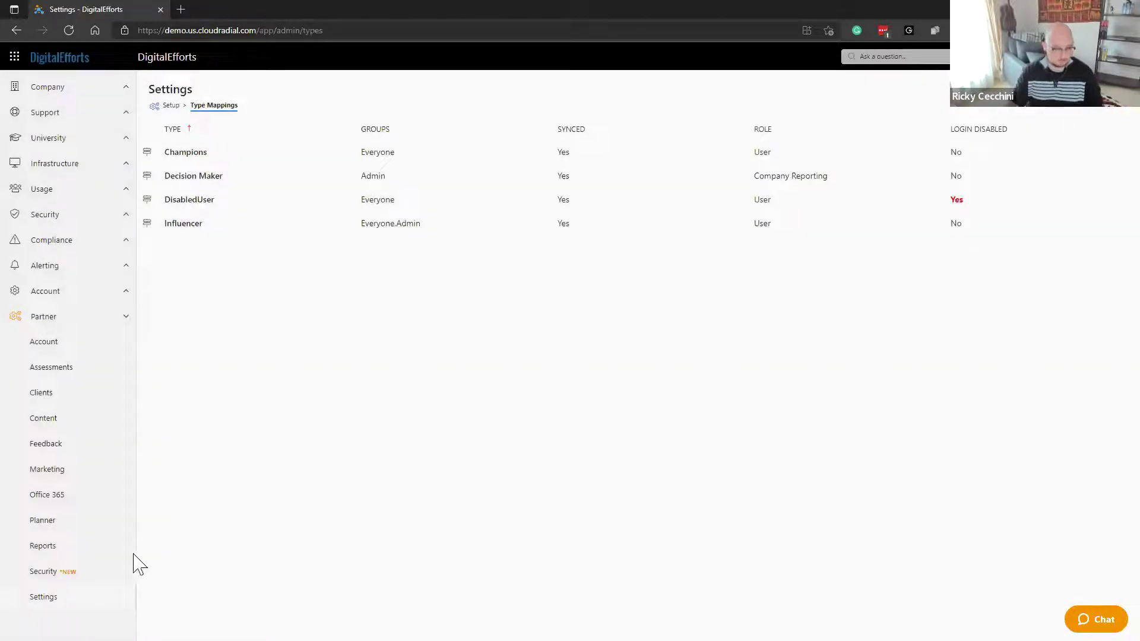
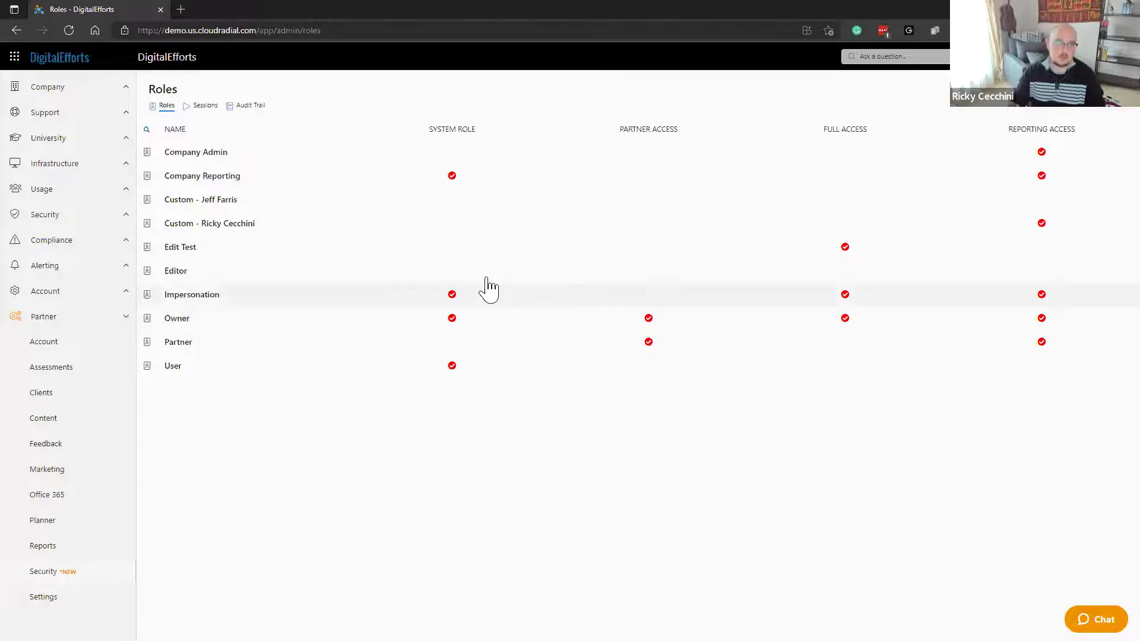
Review the User system role's permissions and assigned users in the partner security roles, and close its details
{"action": "left_click", "coordinate": [491, 371]}
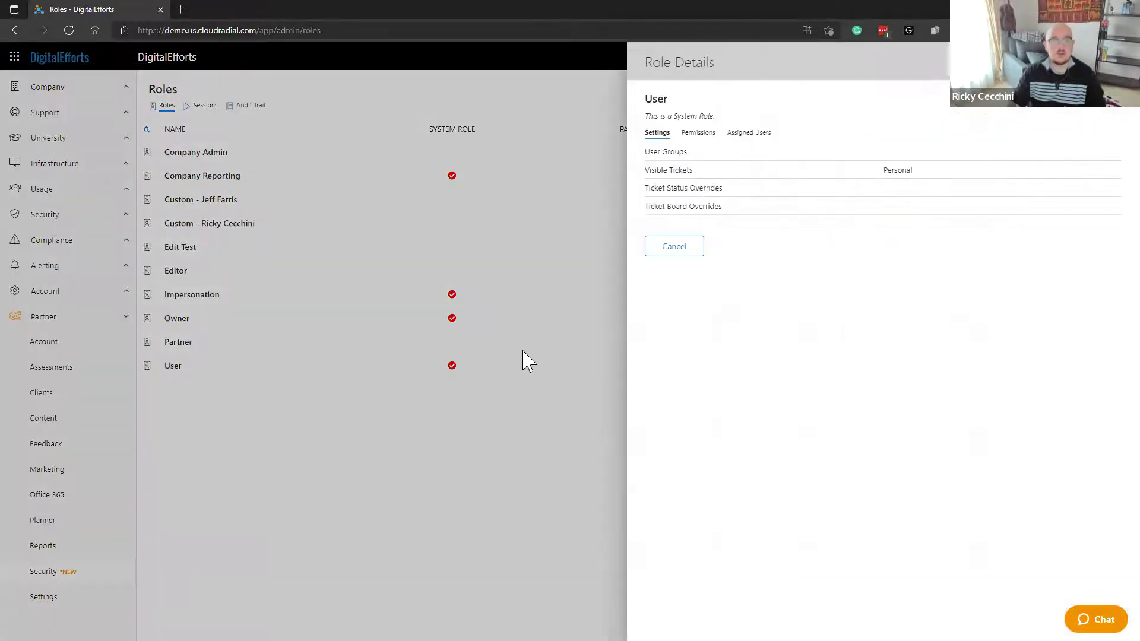
{"action": "left_click", "coordinate": [699, 134]}
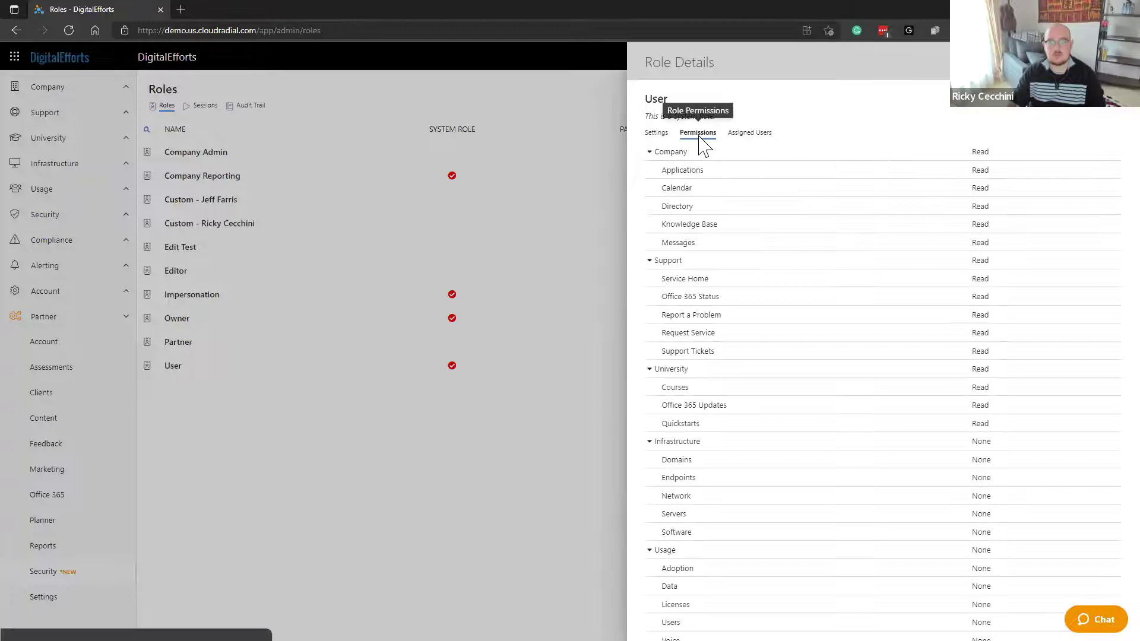
{"action": "left_click", "coordinate": [742, 137]}
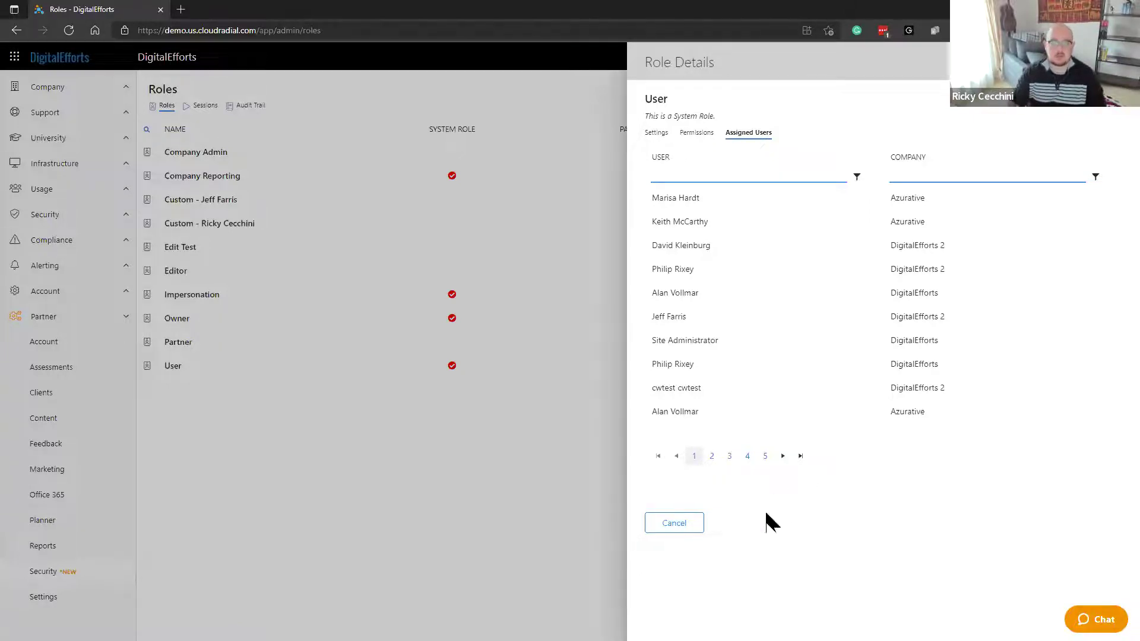
{"action": "left_click", "coordinate": [680, 528]}
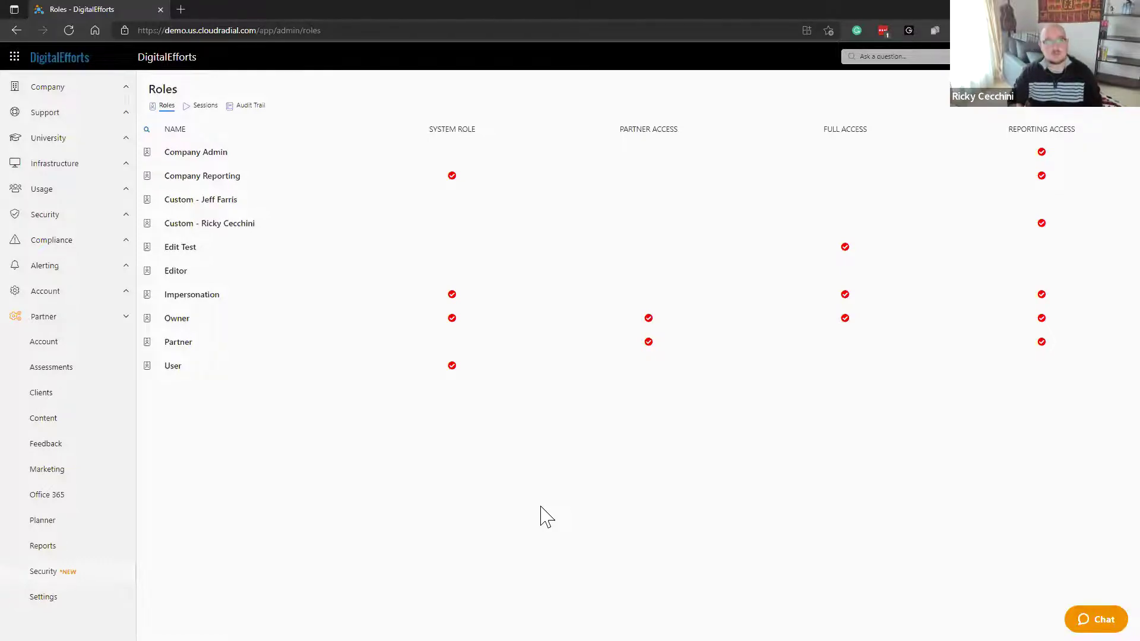
Look through the security sessions log and highlight the user of the impersonated session from 2/24/22, 8:00 AM
{"action": "left_click", "coordinate": [204, 113]}
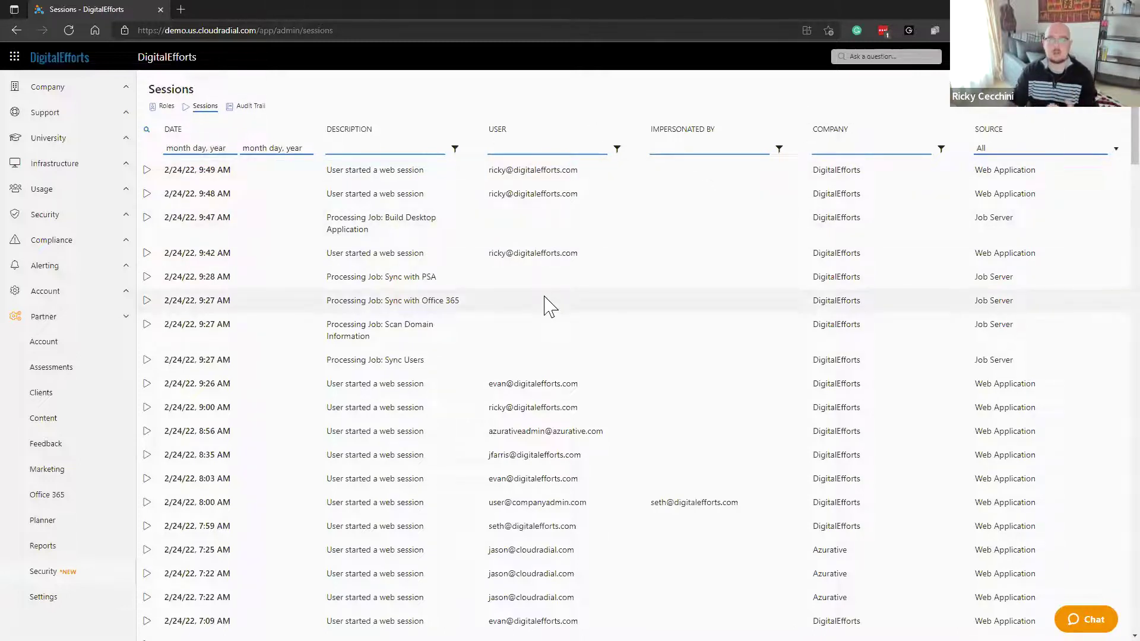
{"action": "scroll", "coordinate": [547, 300], "scroll_direction": "down", "scroll_amount": 3}
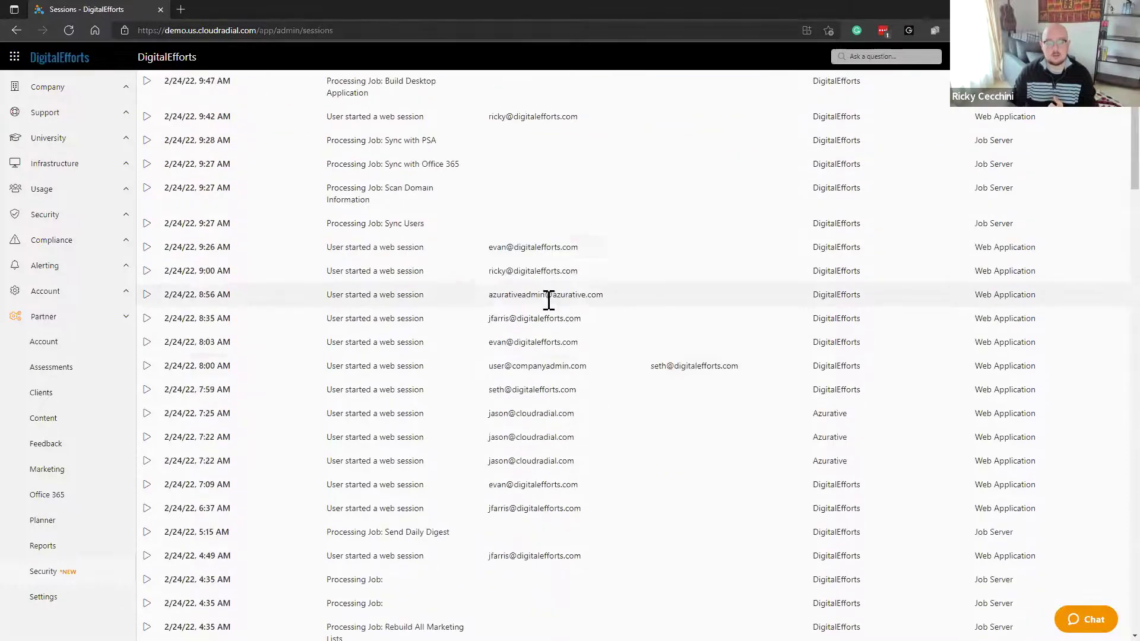
{"action": "scroll", "coordinate": [558, 285], "scroll_direction": "up", "scroll_amount": 3}
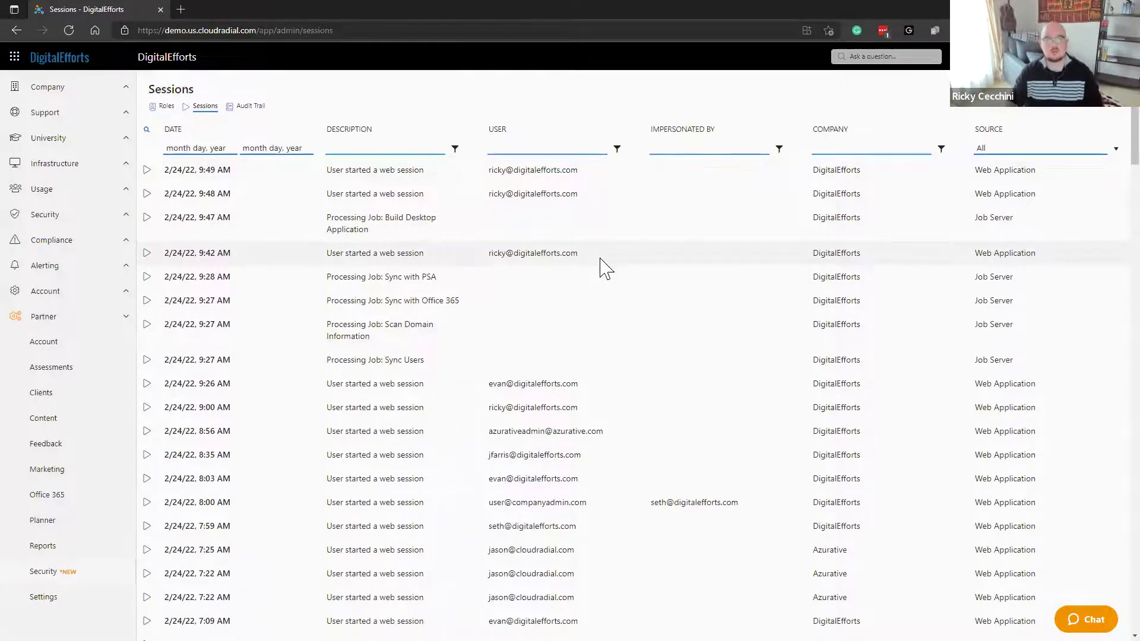
{"action": "scroll", "coordinate": [581, 404], "scroll_direction": "down", "scroll_amount": 2}
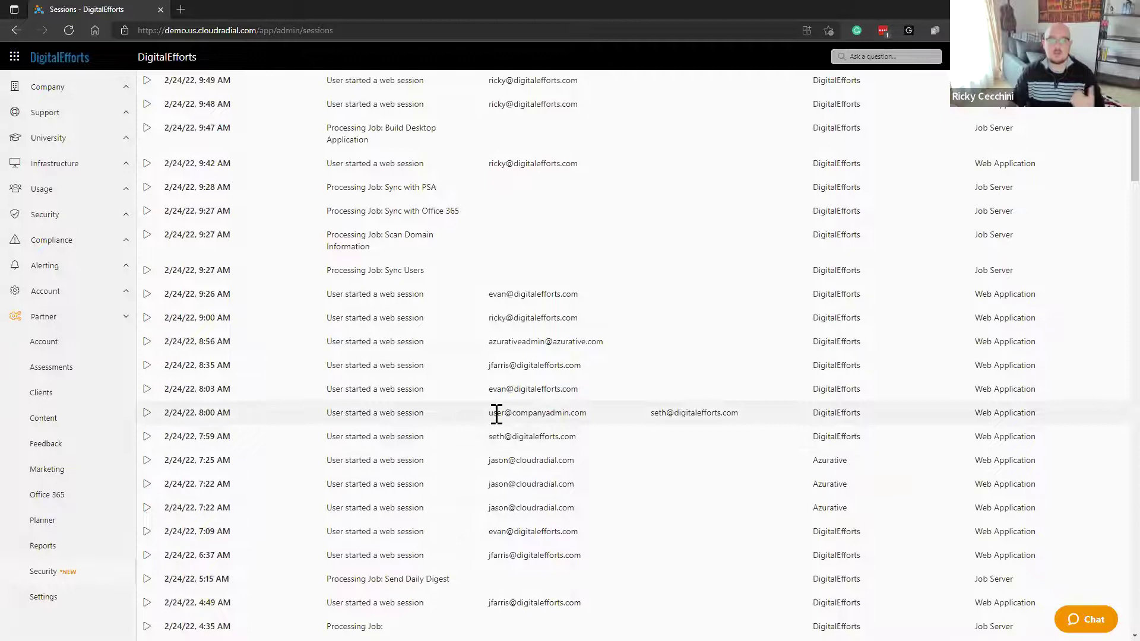
{"action": "left_click_drag", "start_coordinate": [491, 410], "coordinate": [603, 420]}
{"action": "left_click", "coordinate": [603, 420]}
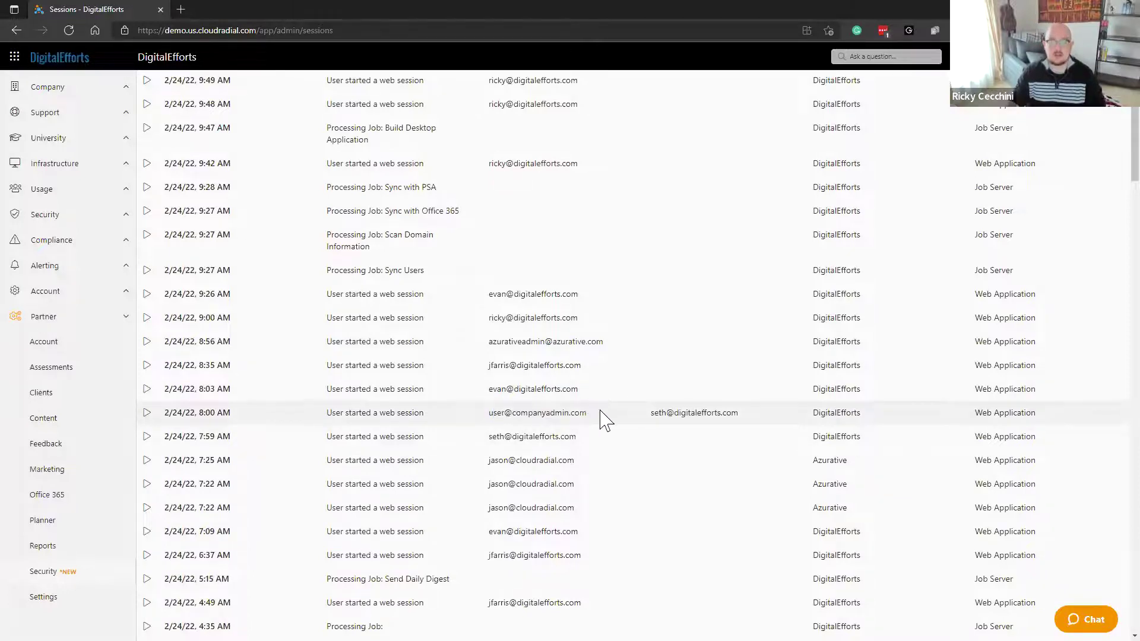
{"action": "scroll", "coordinate": [677, 437], "scroll_direction": "up", "scroll_amount": 2}
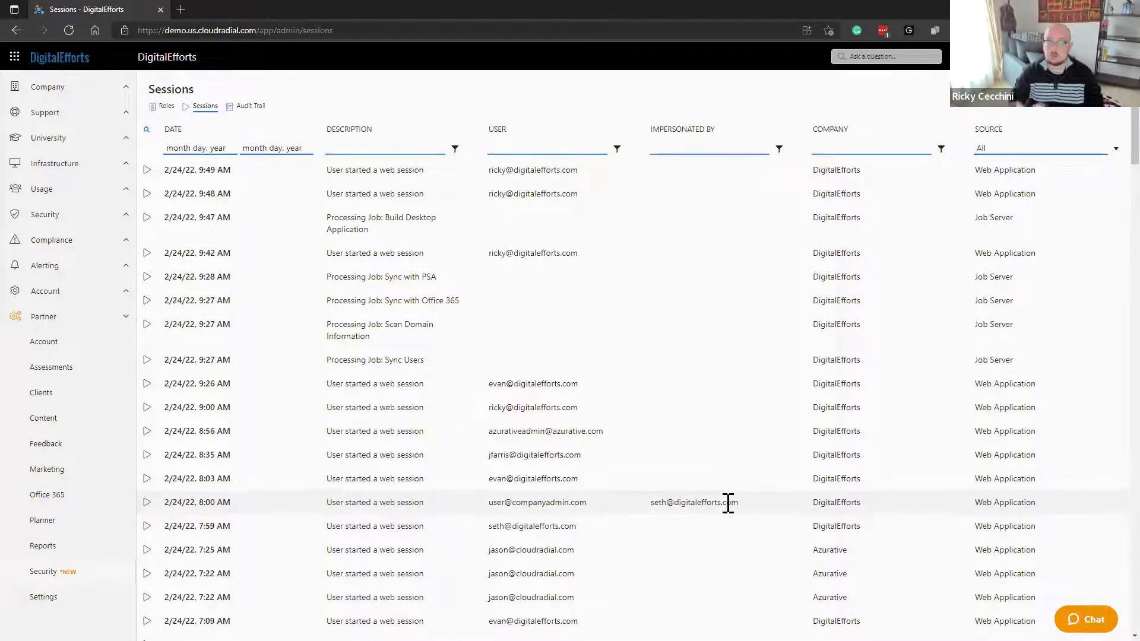
Inspect the audit trail event for the inserted Support Home Menus feature set, highlight its name value, and close the details
{"action": "left_click", "coordinate": [262, 109]}
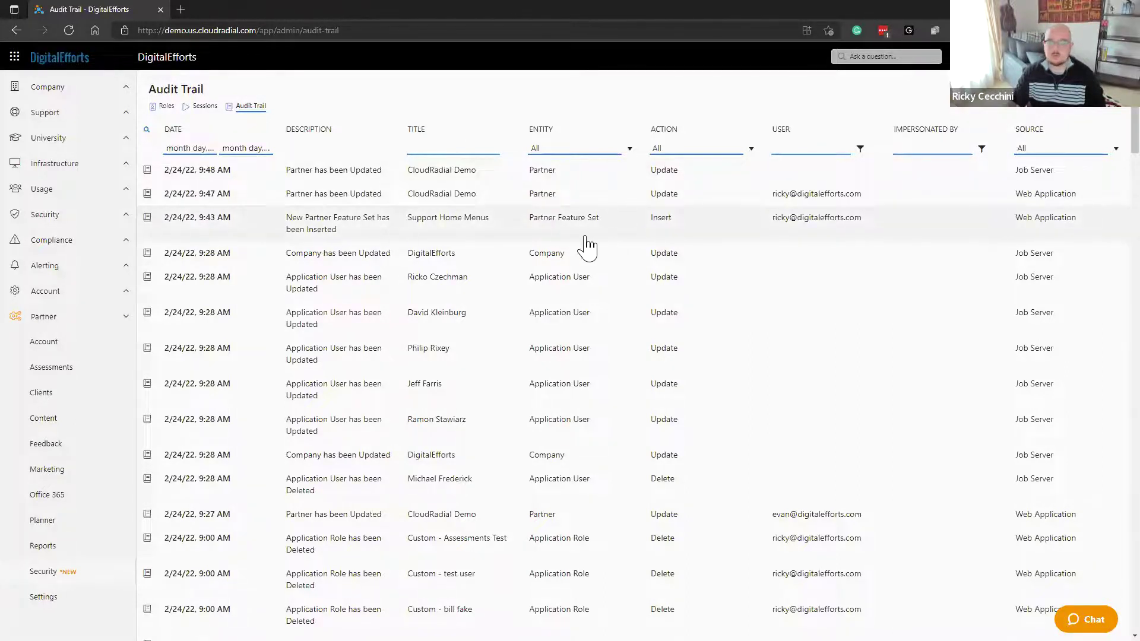
{"action": "left_click", "coordinate": [796, 226]}
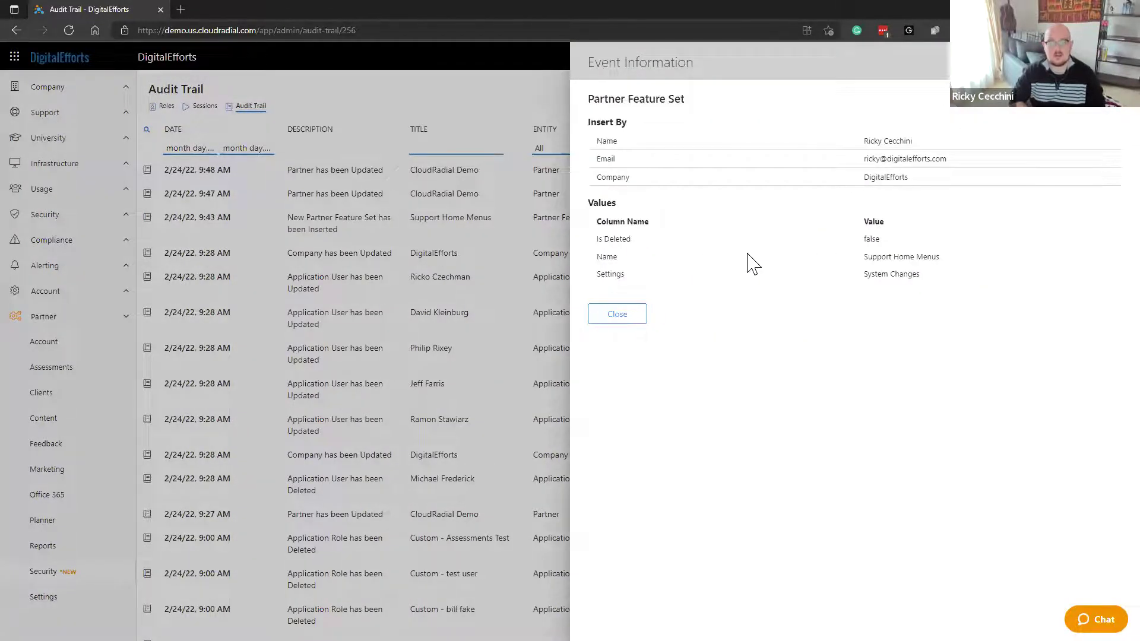
{"action": "left_click_drag", "start_coordinate": [866, 256], "coordinate": [953, 280]}
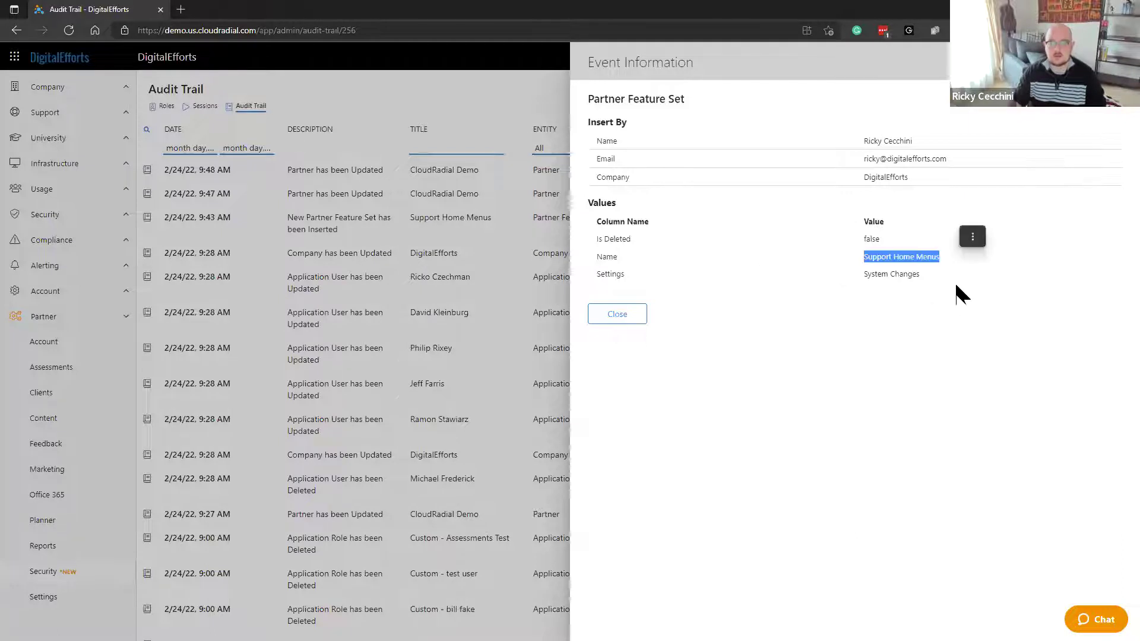
{"action": "left_click", "coordinate": [944, 313]}
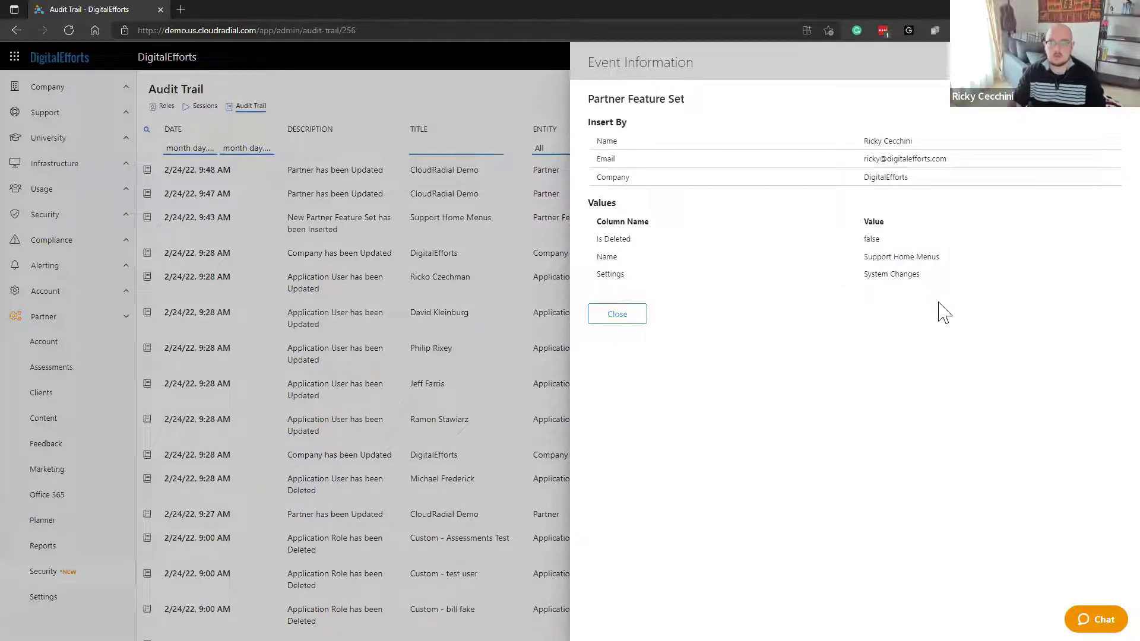
{"action": "left_click", "coordinate": [640, 324]}
Inspect the 9:47 AM partner update event in the audit trail, close it, and look through the remaining entries
{"action": "left_click", "coordinate": [693, 200]}
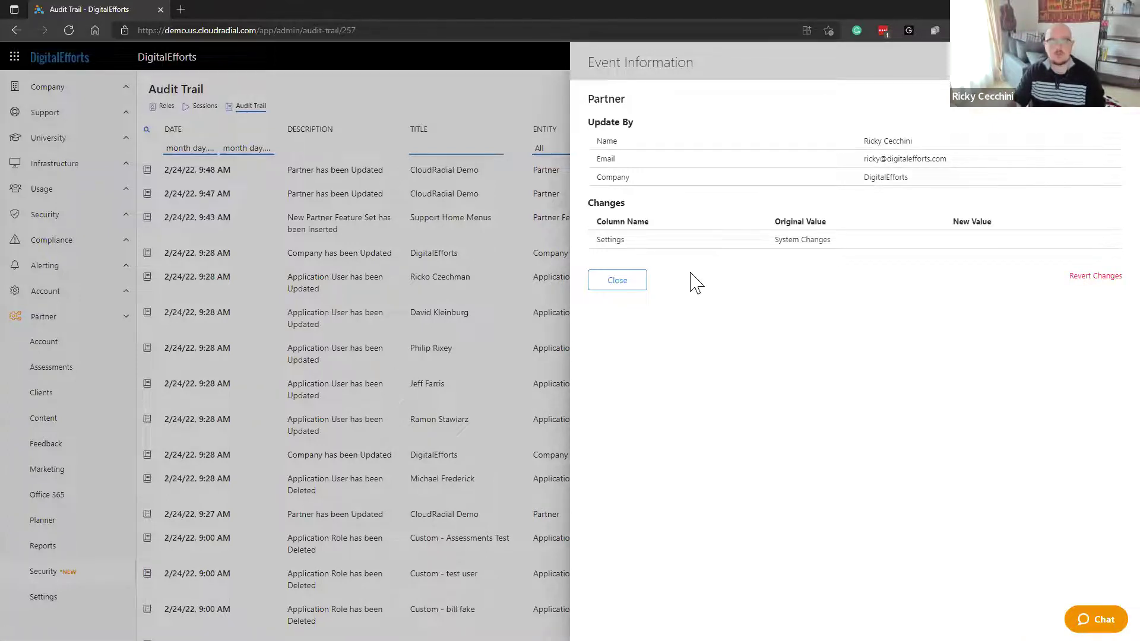
{"action": "left_click", "coordinate": [617, 280]}
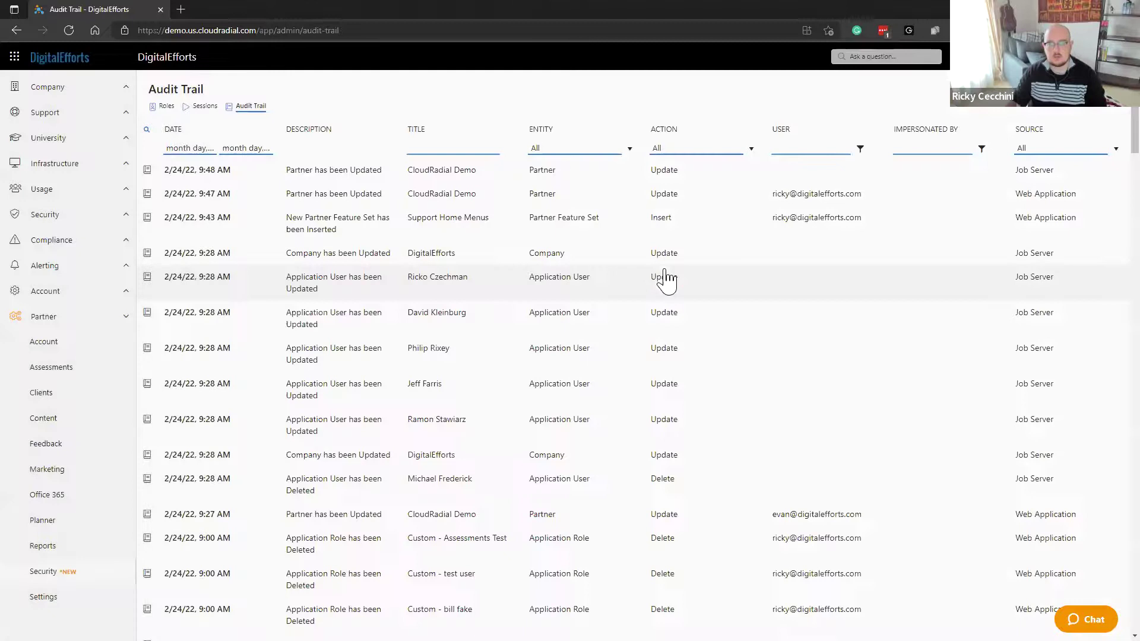
{"action": "scroll", "coordinate": [653, 279], "scroll_direction": "down", "scroll_amount": 6}
{"action": "scroll", "coordinate": [658, 282], "scroll_direction": "up", "scroll_amount": 4}
{"action": "scroll", "coordinate": [659, 190], "scroll_direction": "up", "scroll_amount": 2}
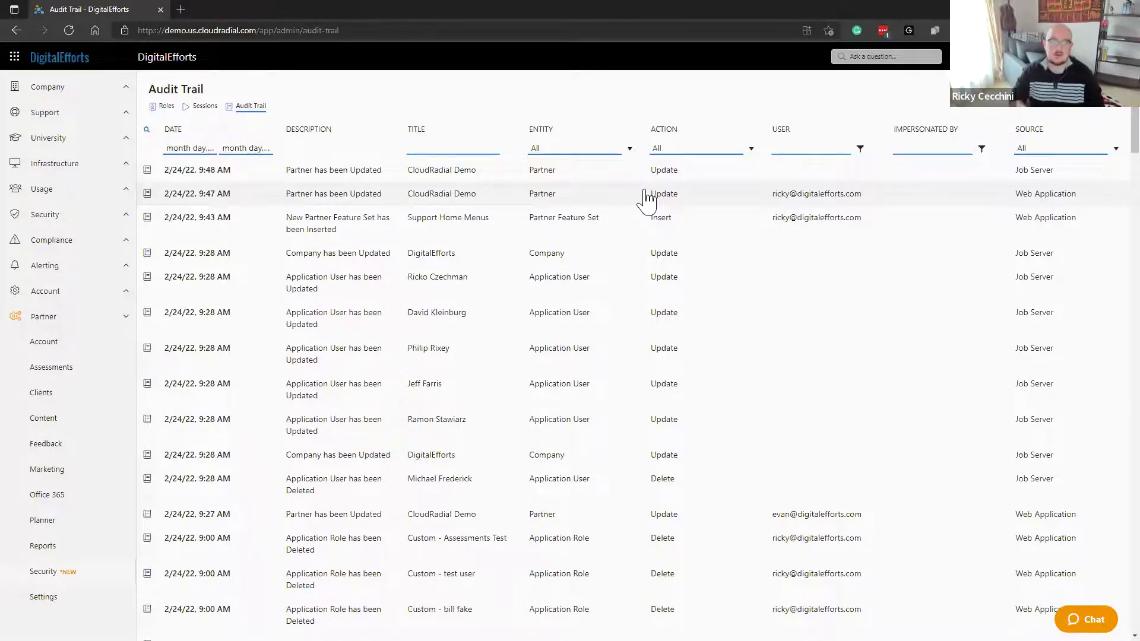
Open the About Us article package in the partner content and display its audit trail
{"action": "left_click", "coordinate": [93, 425]}
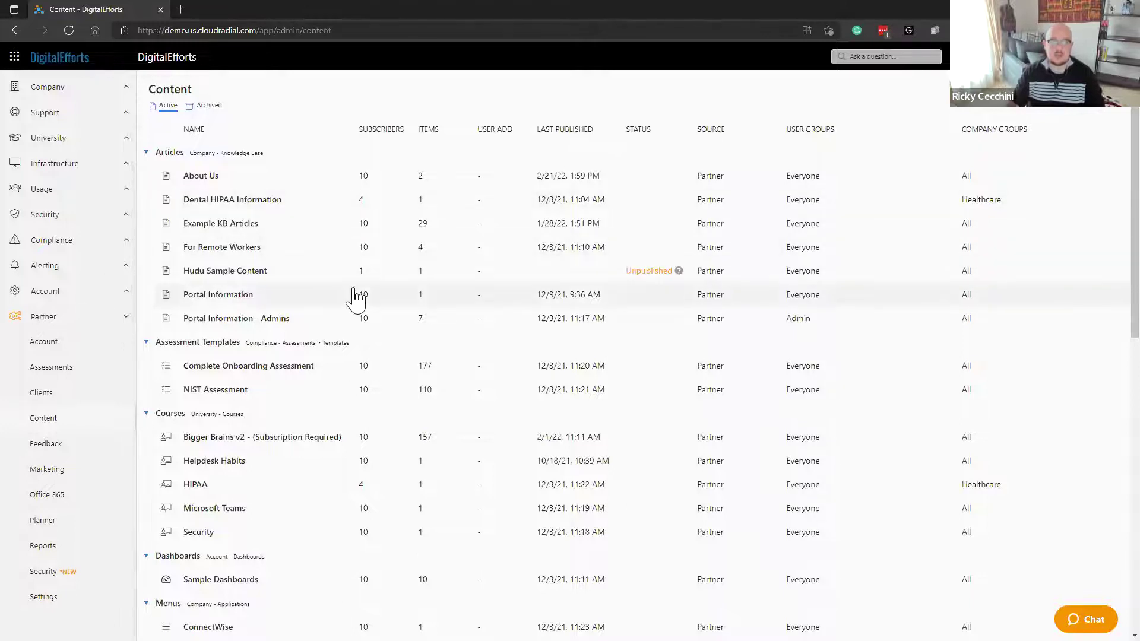
{"action": "left_click", "coordinate": [304, 188]}
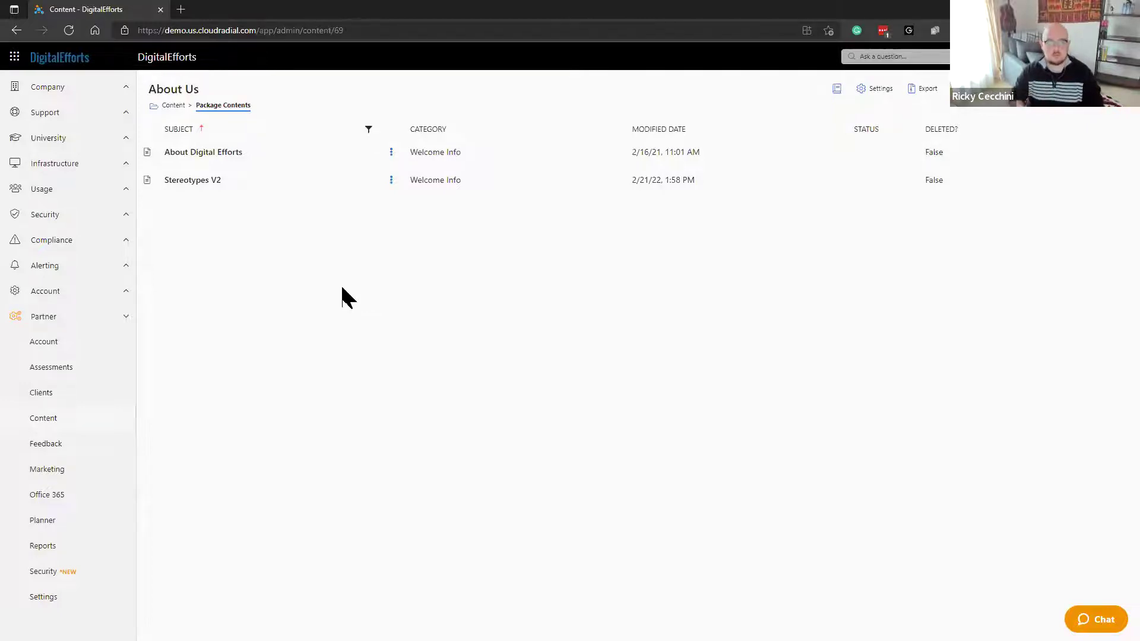
{"action": "left_click", "coordinate": [842, 96]}
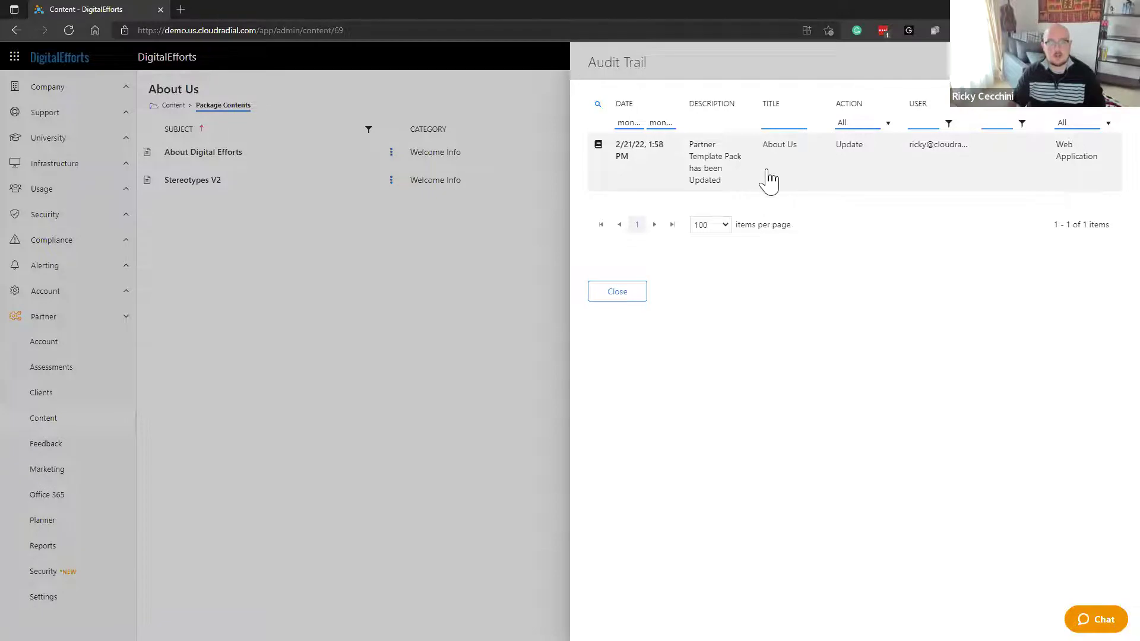
Inspect the update event of the About Us package in its audit trail, and close the details and the audit trail
{"action": "left_click", "coordinate": [819, 171]}
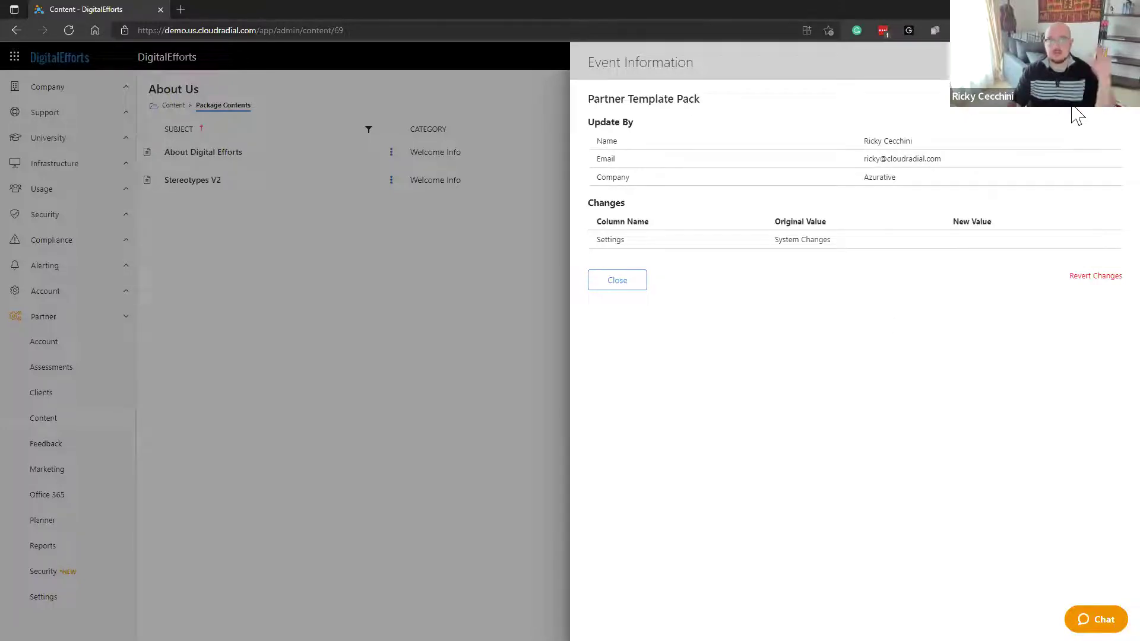
{"action": "key", "text": "Escape"}
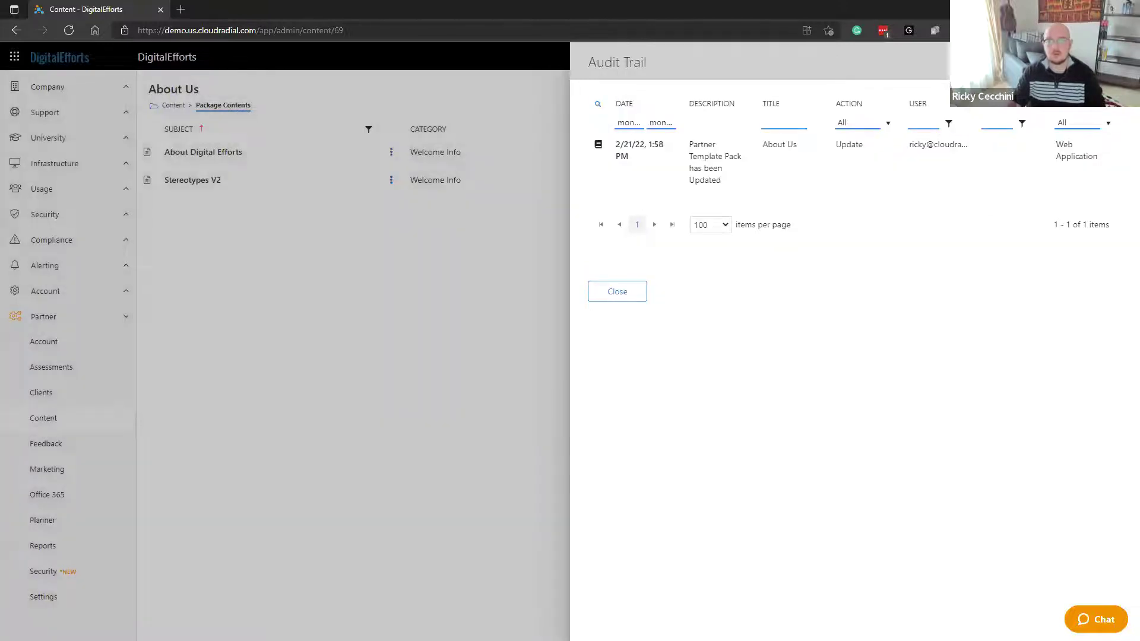
{"action": "key", "text": "Escape"}
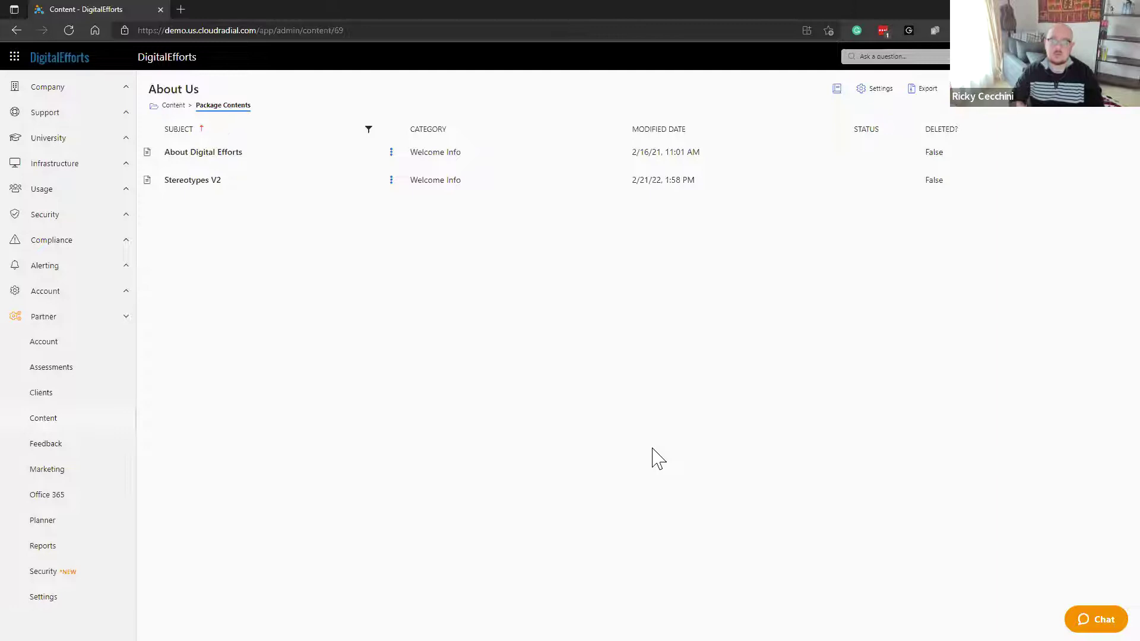
In the partner security roles, review the ticket settings and module permissions of the custom role with reporting access, and close it unchanged
{"action": "left_click", "coordinate": [72, 574]}
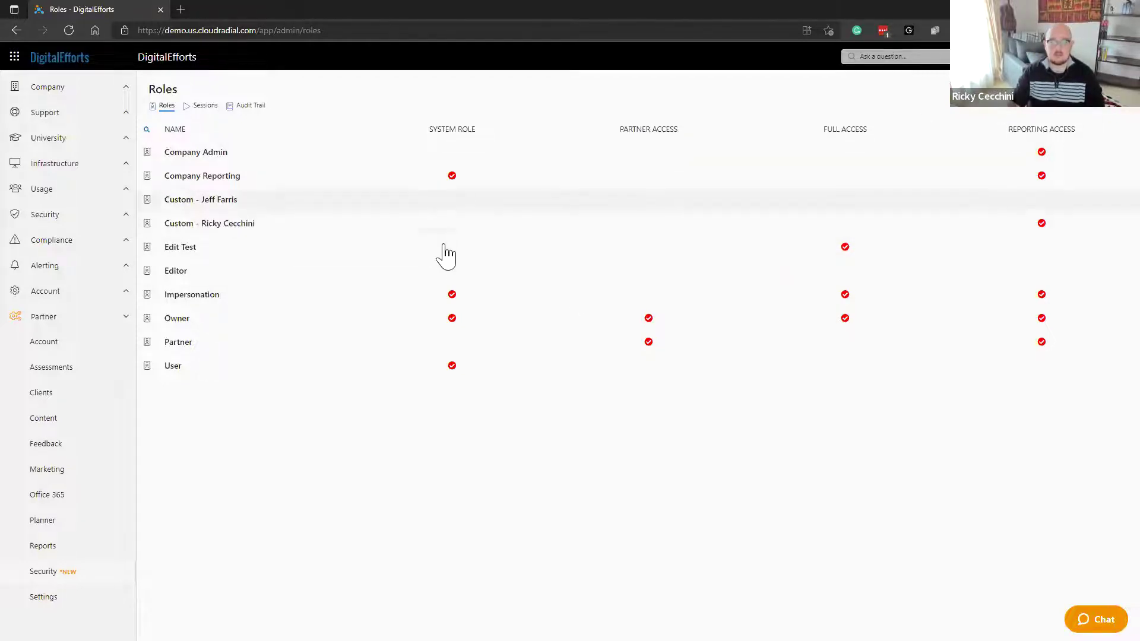
{"action": "left_click", "coordinate": [461, 232]}
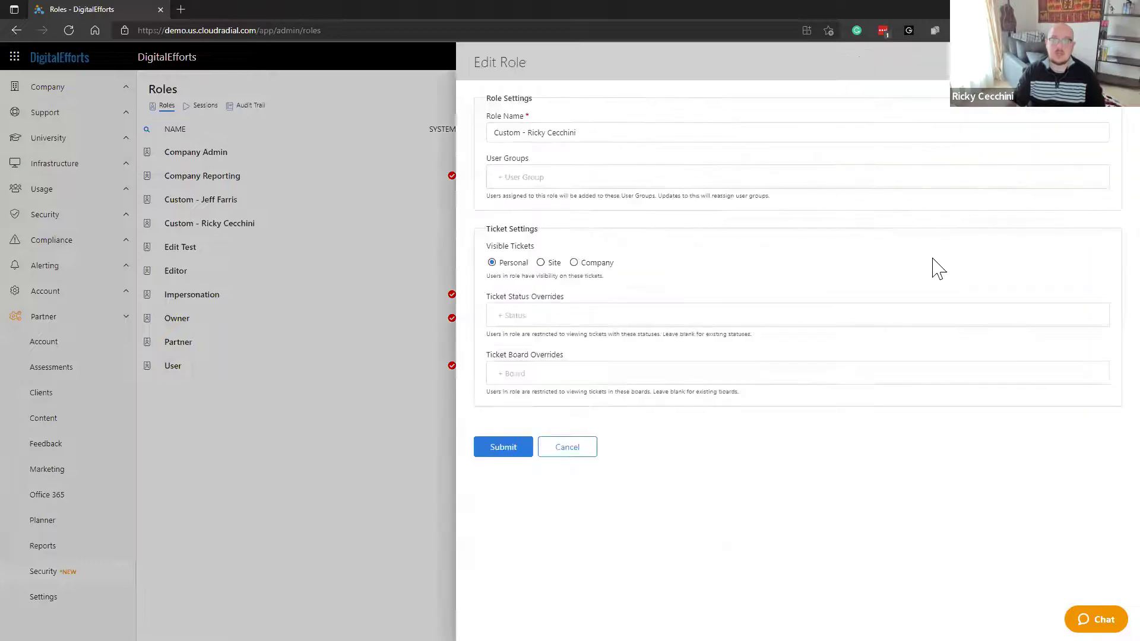
{"action": "scroll", "coordinate": [908, 415], "scroll_direction": "down", "scroll_amount": 2}
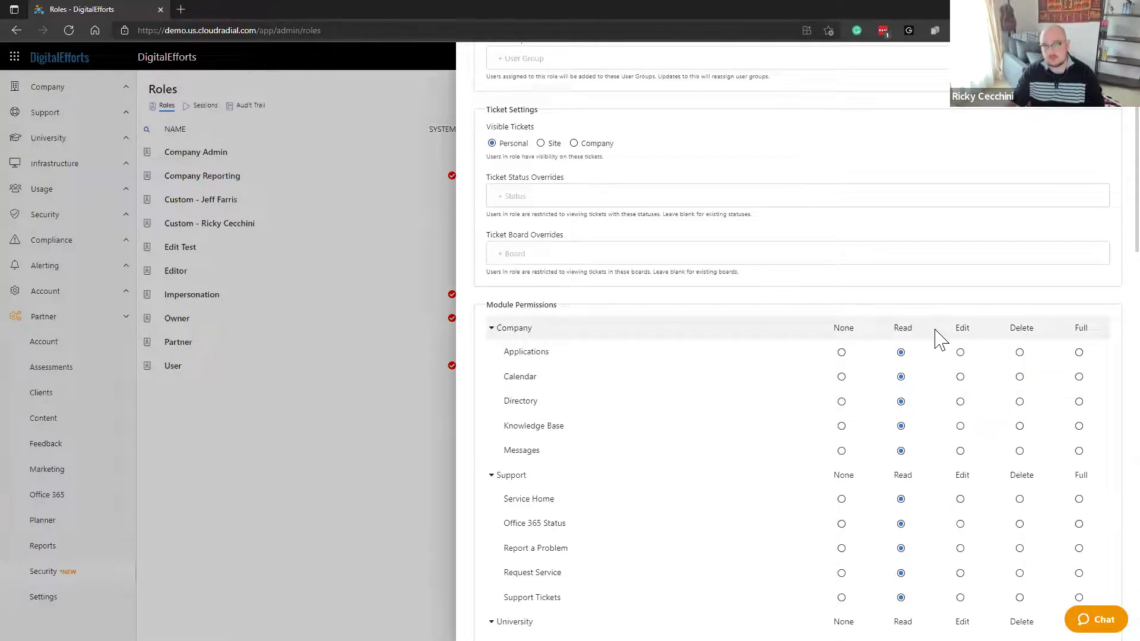
{"action": "scroll", "coordinate": [933, 332], "scroll_direction": "down", "scroll_amount": 2}
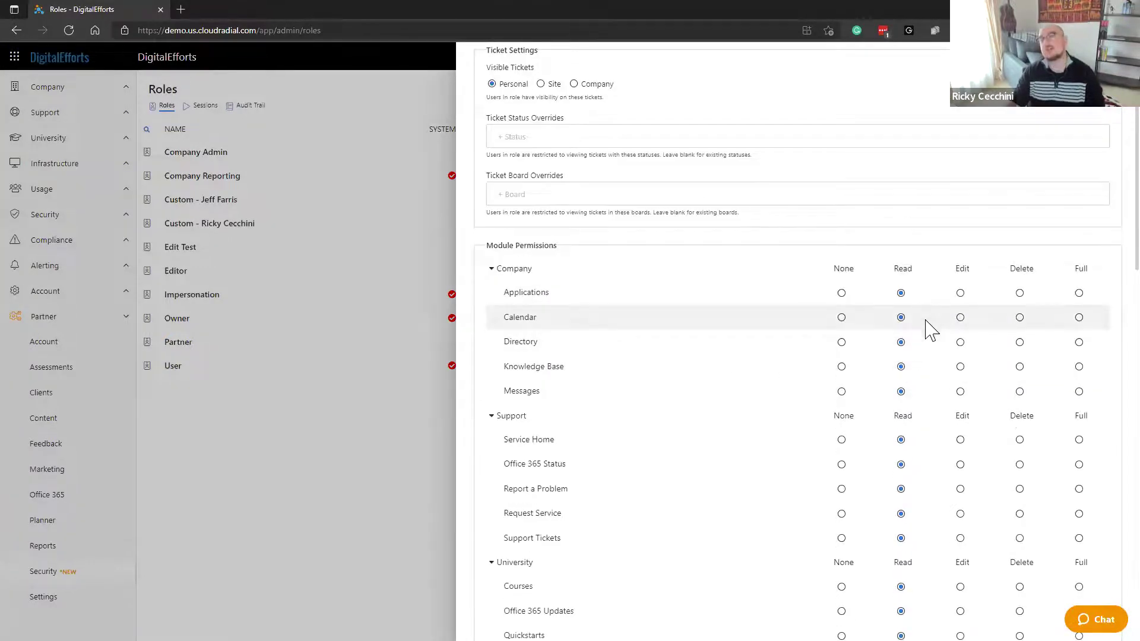
{"action": "scroll", "coordinate": [931, 330], "scroll_direction": "up", "scroll_amount": 3}
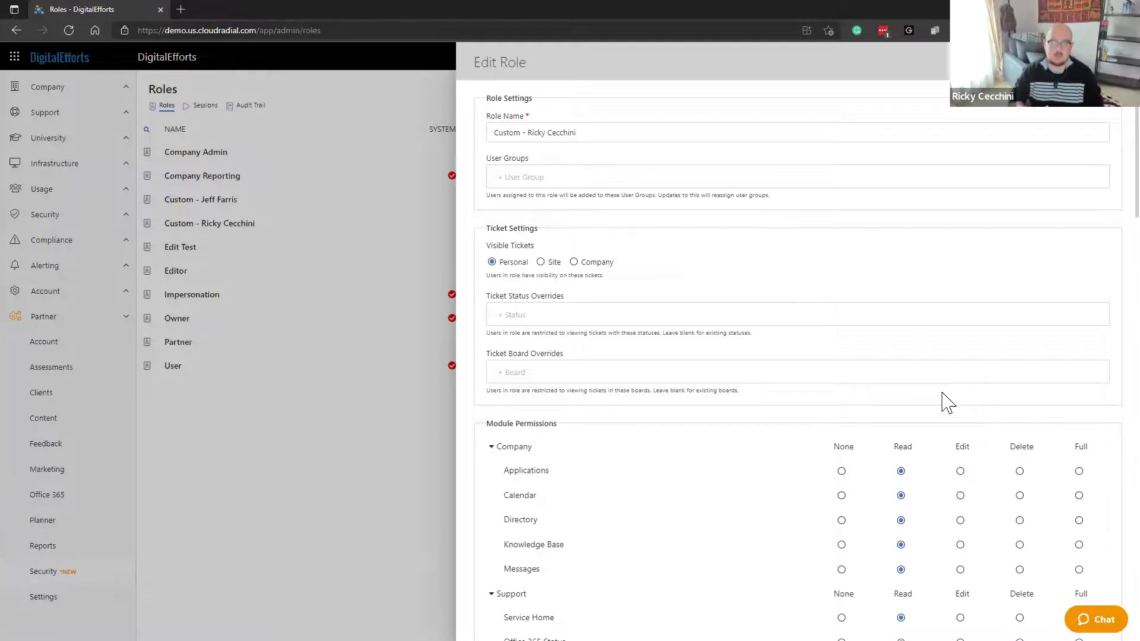
{"action": "key", "text": "Escape"}
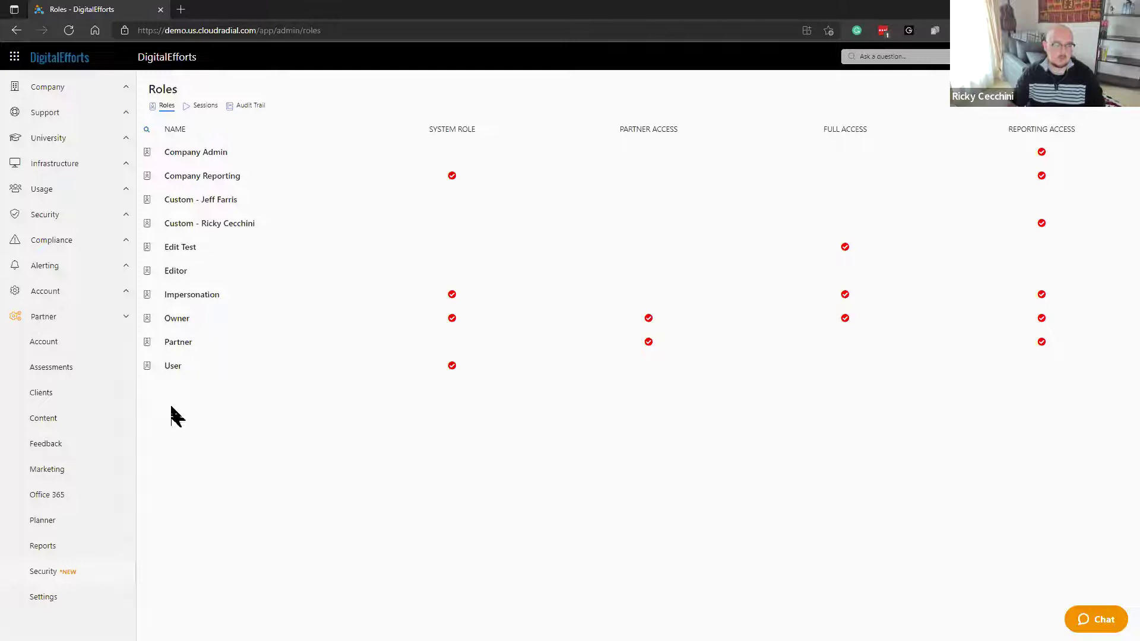
Open the infrastructure endpoints, inspect the overview of DESKTOP-DL1D7KO, and close its details
{"action": "left_click", "coordinate": [101, 170]}
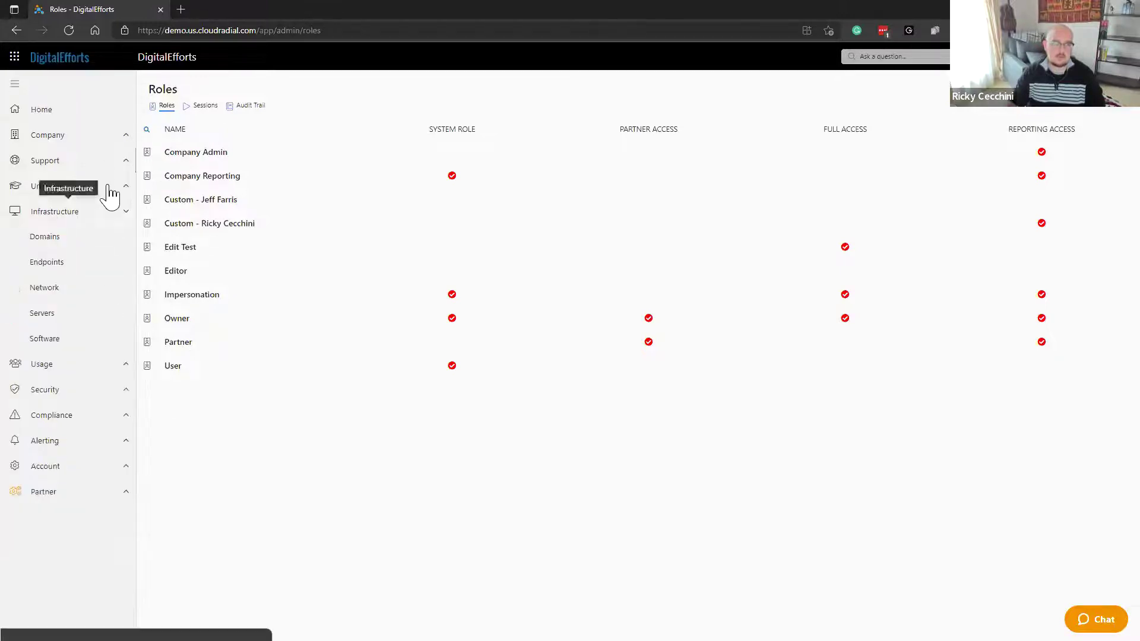
{"action": "left_click", "coordinate": [110, 265]}
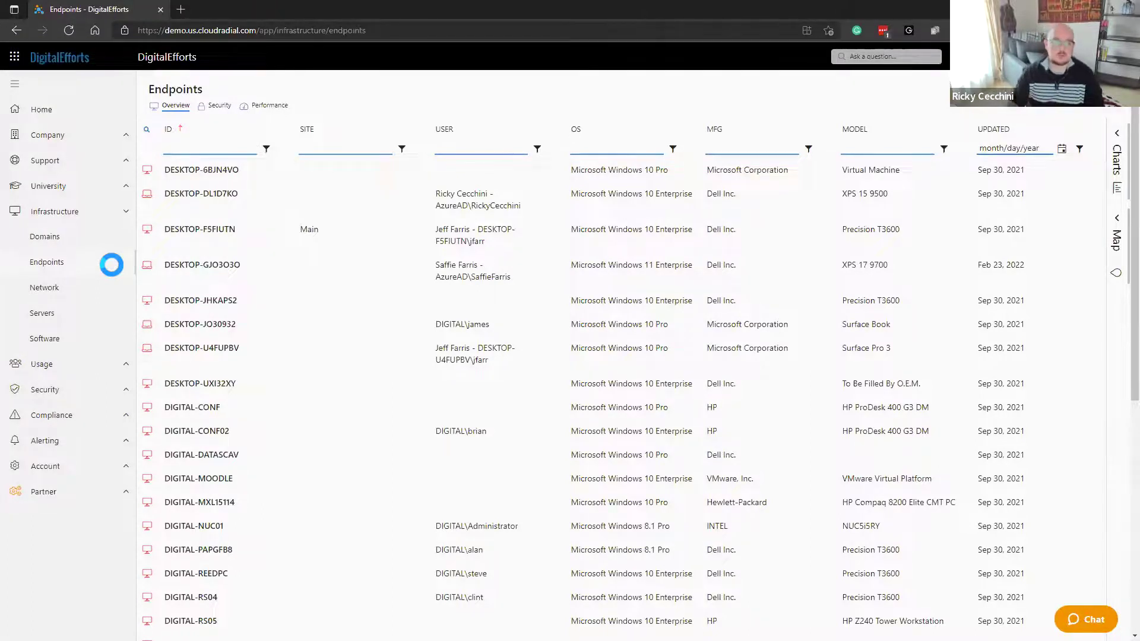
{"action": "left_click", "coordinate": [520, 211]}
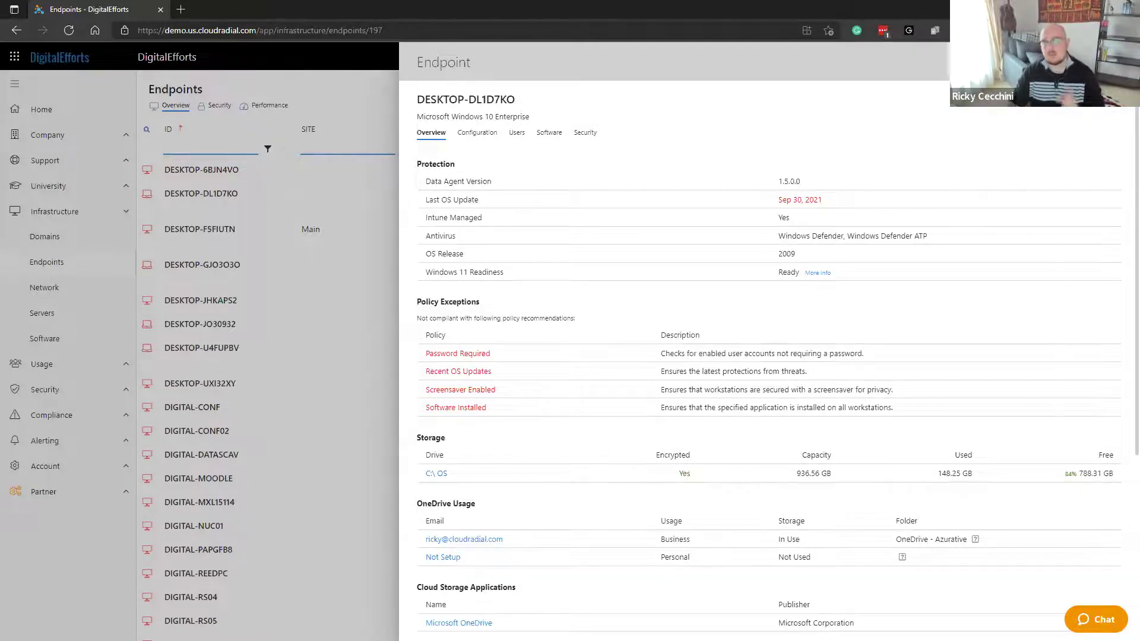
{"action": "left_click", "coordinate": [348, 450]}
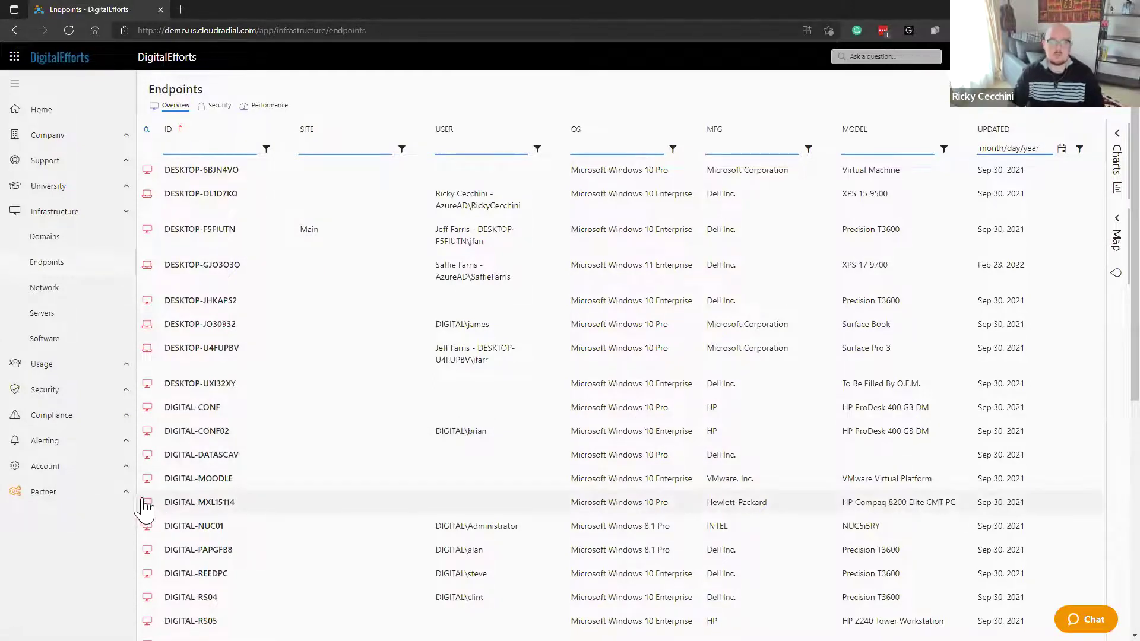
Open the partner's clients and display the agent installers available for each company
{"action": "left_click", "coordinate": [125, 494]}
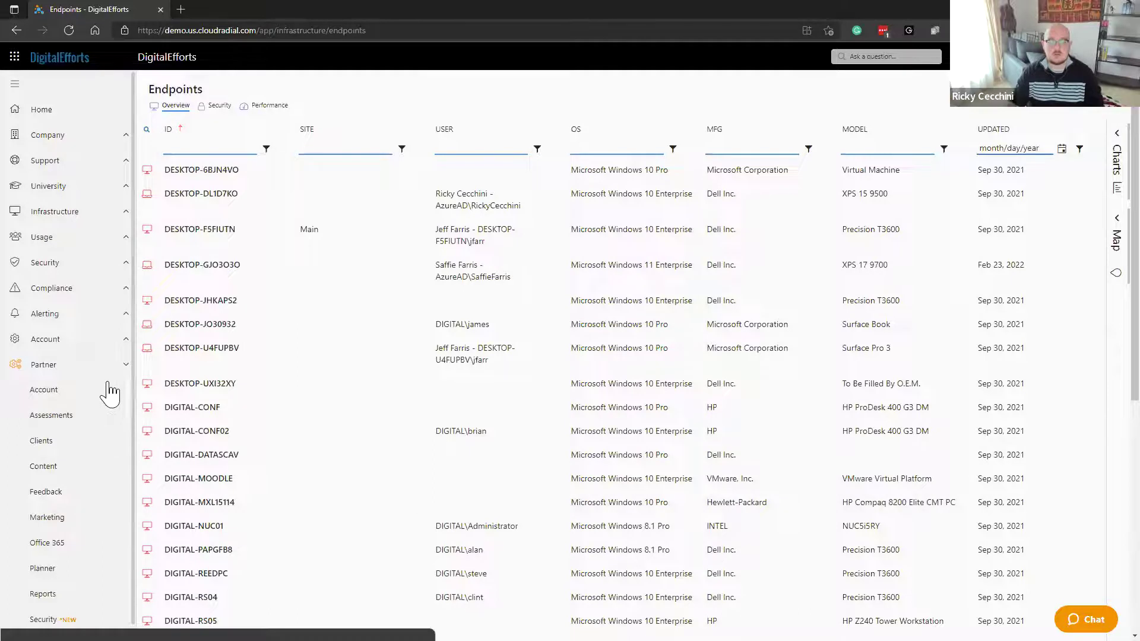
{"action": "left_click", "coordinate": [115, 448]}
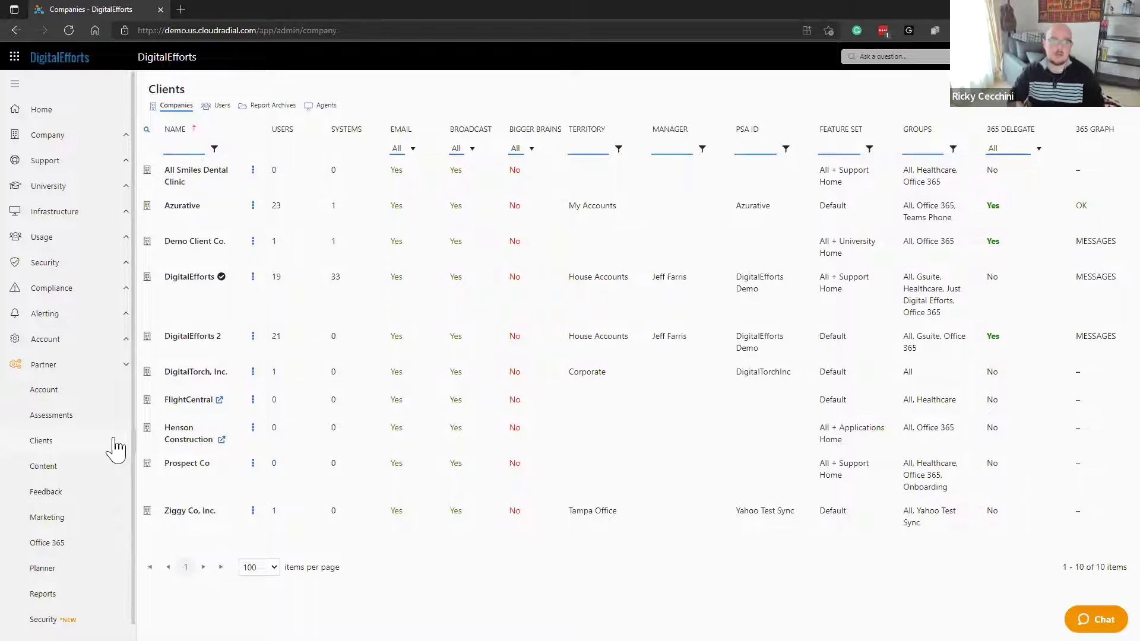
{"action": "left_click", "coordinate": [326, 108]}
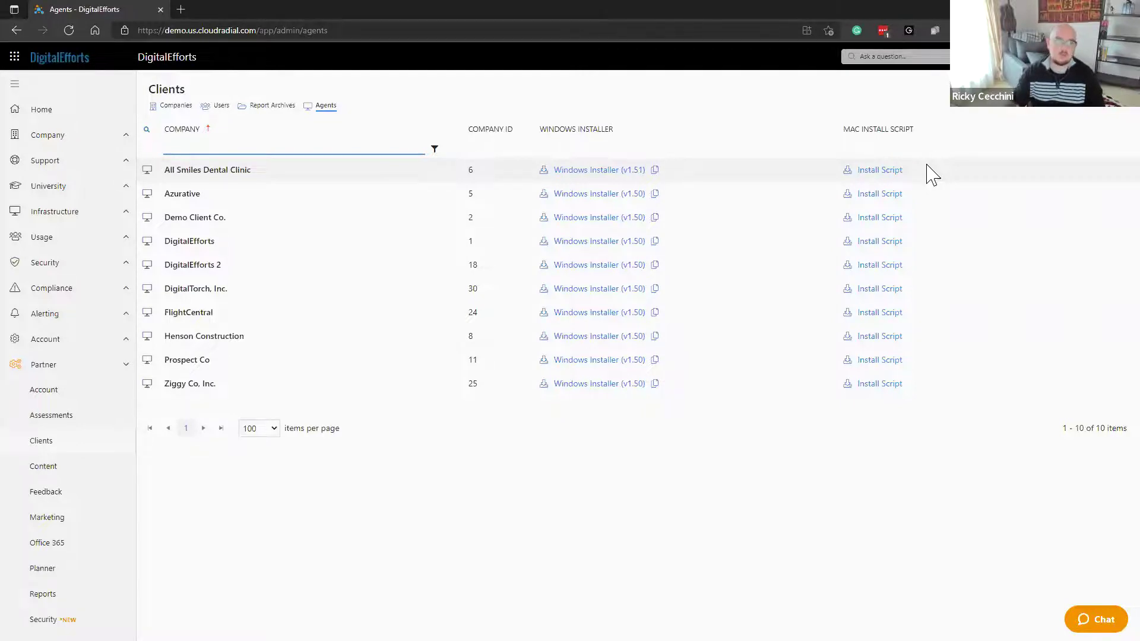
Open the compliance policies and start a new policy with its type set to Endpoint
{"action": "left_click", "coordinate": [51, 290]}
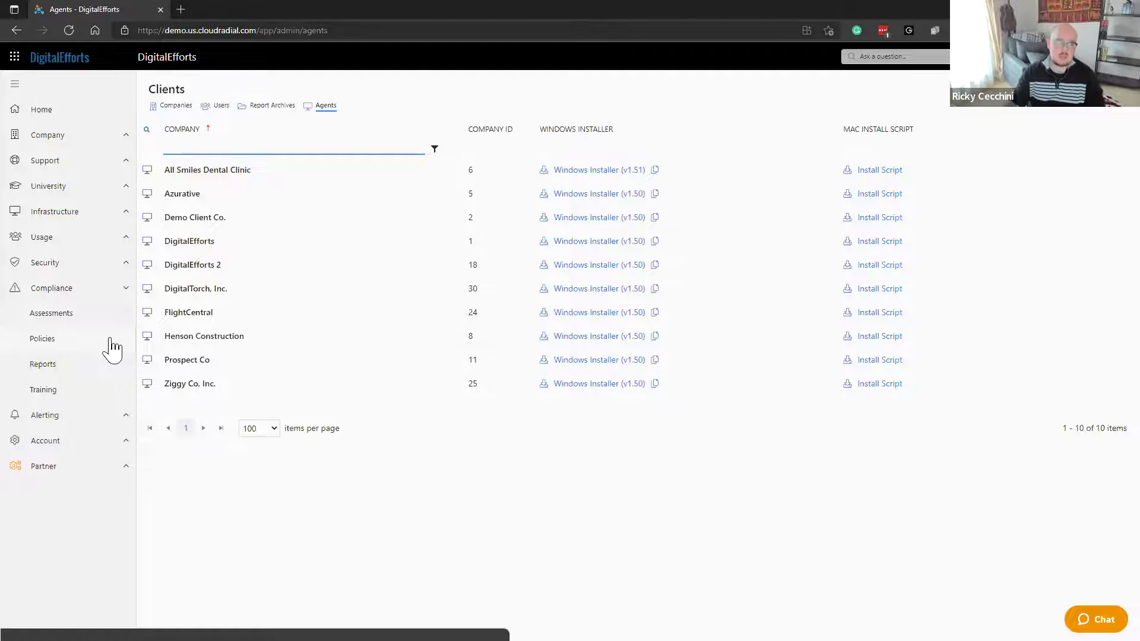
{"action": "left_click", "coordinate": [110, 340]}
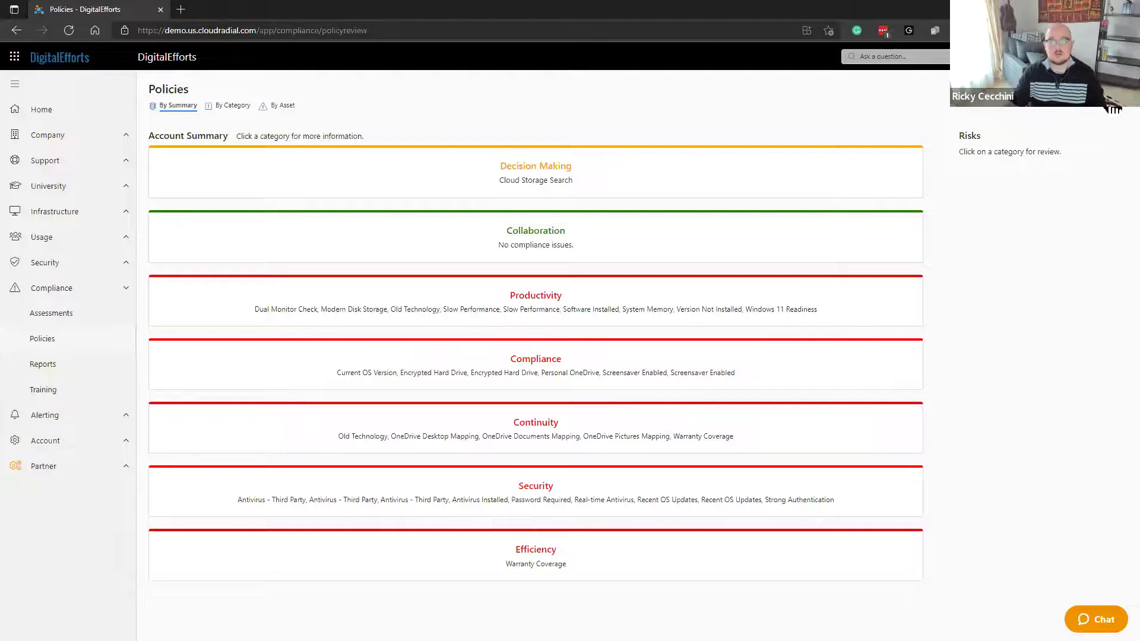
{"action": "left_click", "coordinate": [1111, 113]}
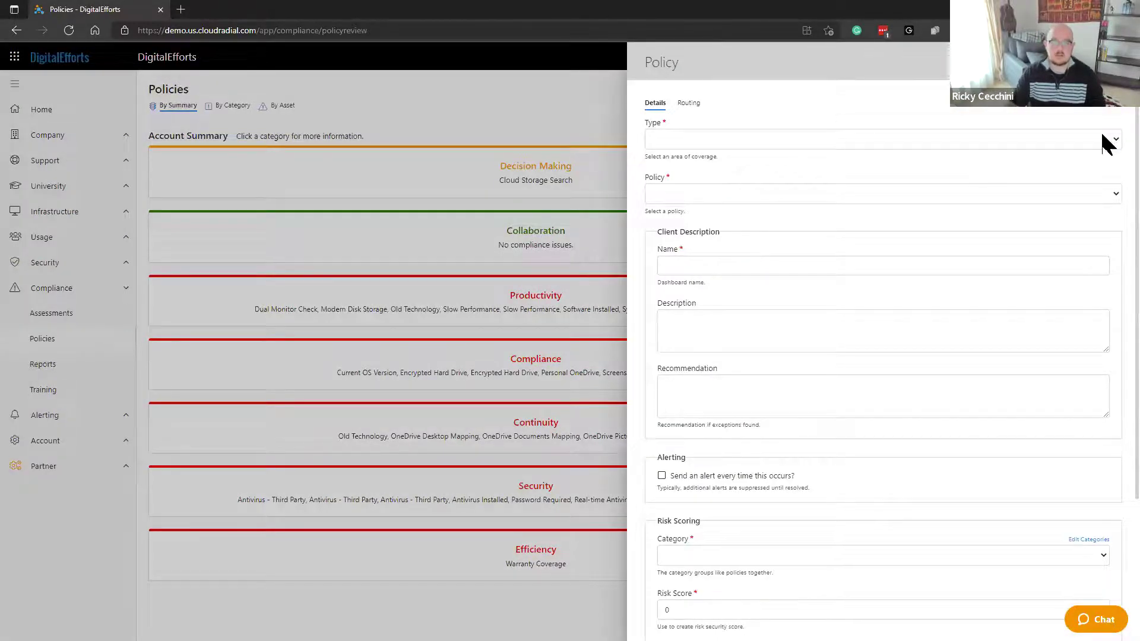
{"action": "left_click", "coordinate": [1102, 134]}
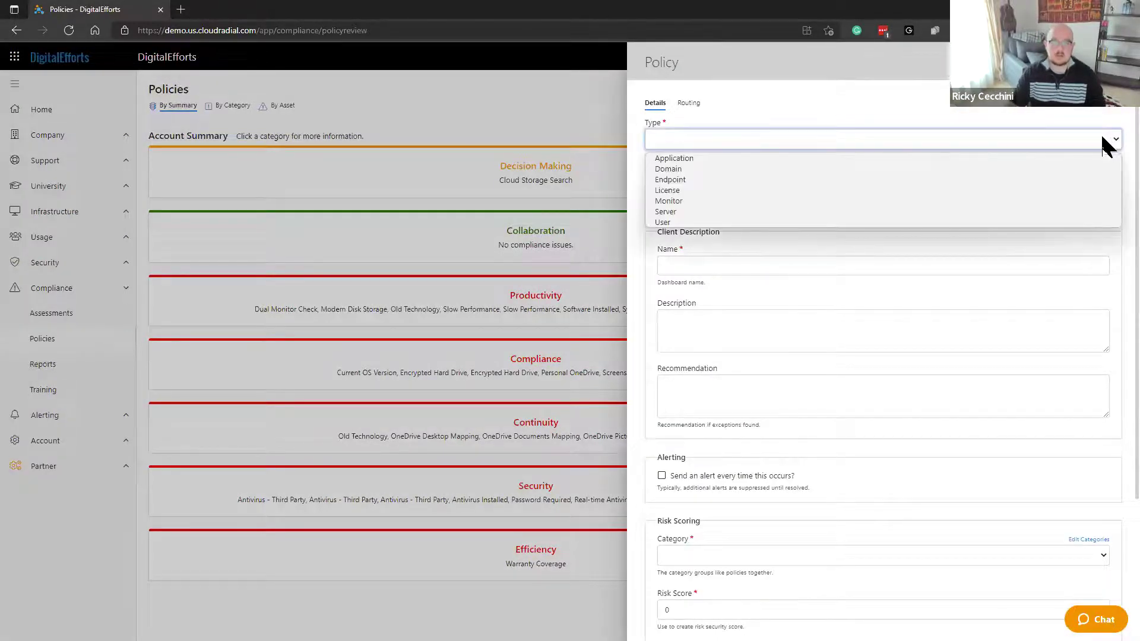
{"action": "left_click", "coordinate": [1081, 180]}
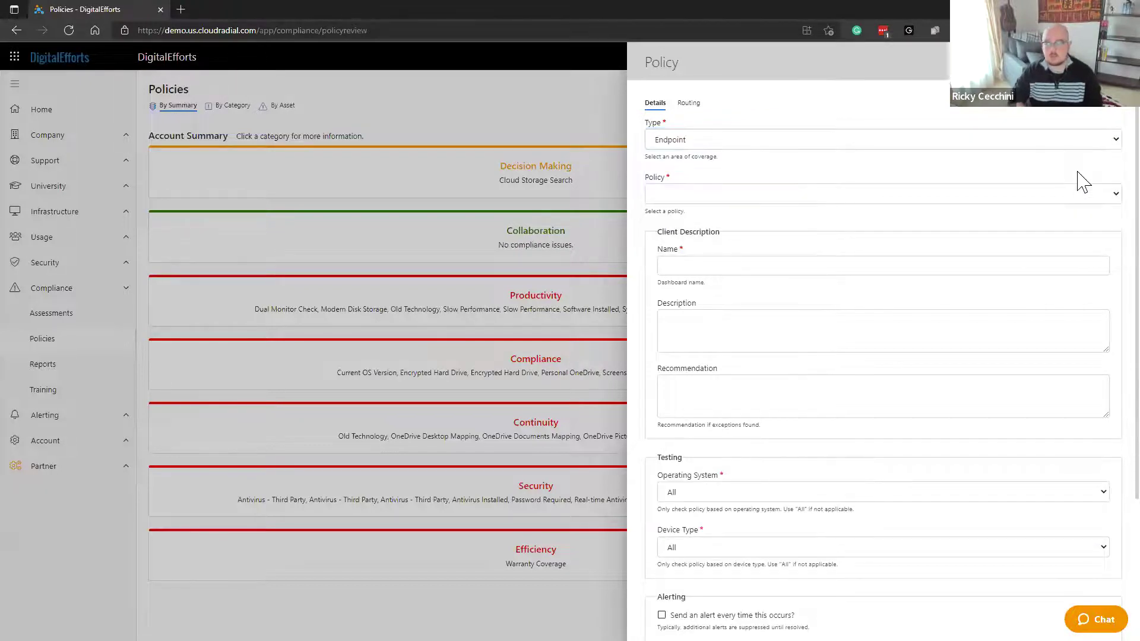
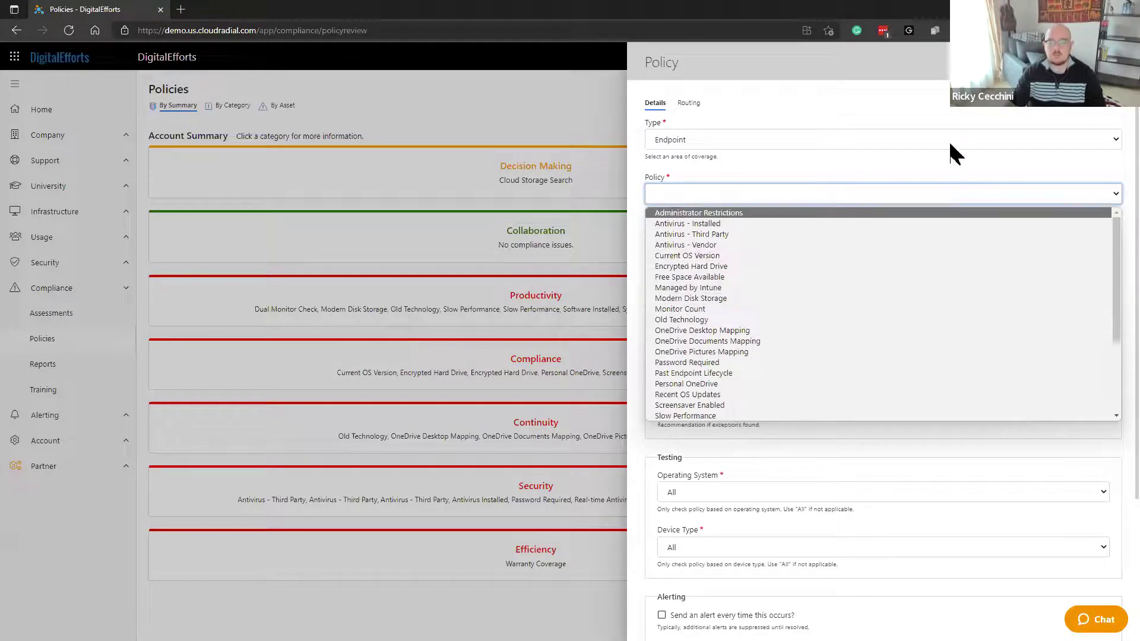
Review the new policy's testing settings and operating system options, and close the form without saving
{"action": "left_click", "coordinate": [953, 174]}
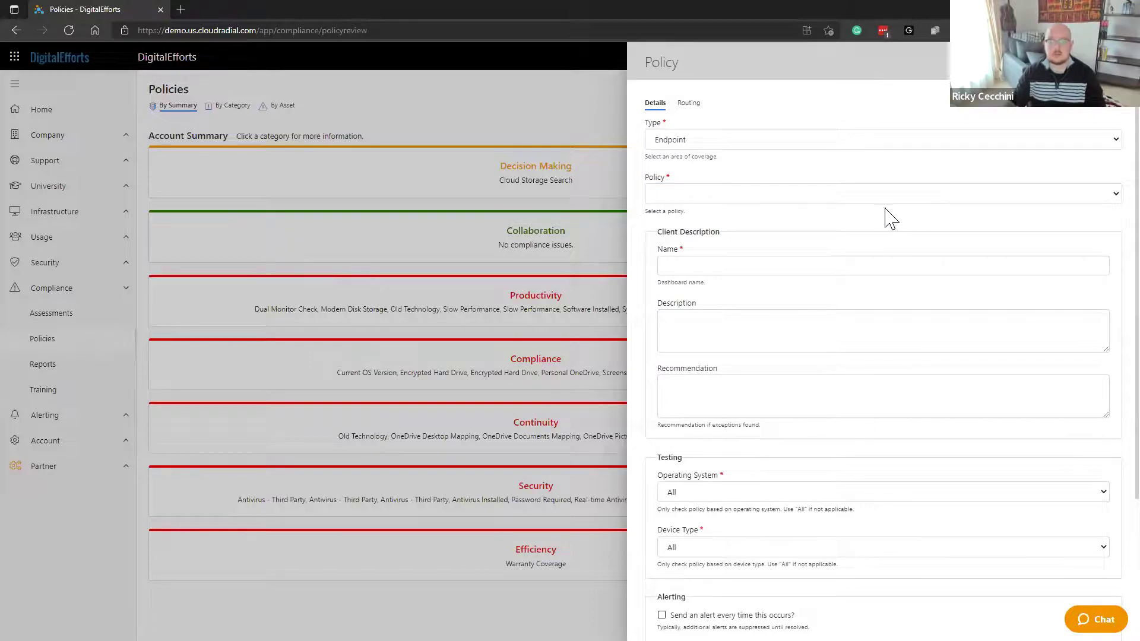
{"action": "scroll", "coordinate": [742, 478], "scroll_direction": "down", "scroll_amount": 1}
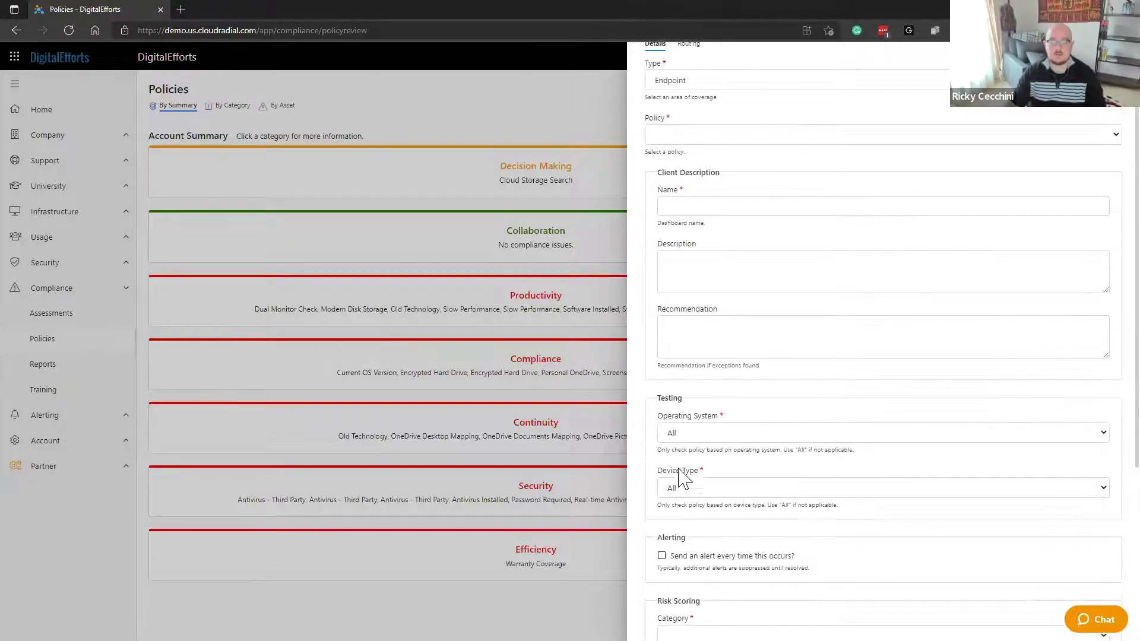
{"action": "left_click", "coordinate": [728, 437]}
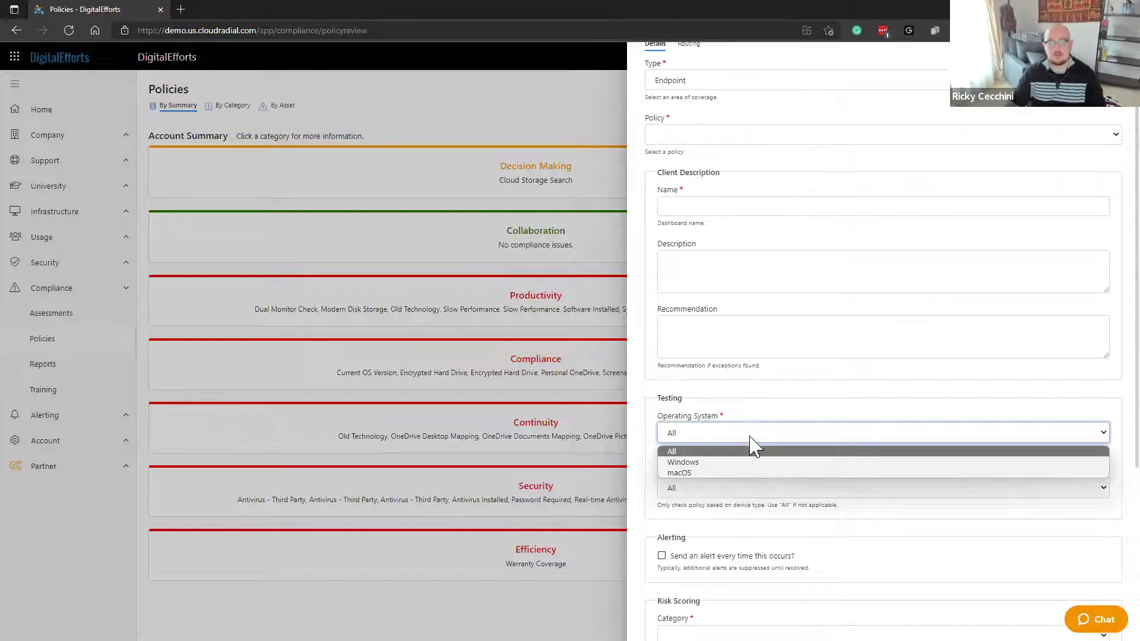
{"action": "left_click", "coordinate": [760, 417]}
{"action": "scroll", "coordinate": [761, 412], "scroll_direction": "up", "scroll_amount": 1}
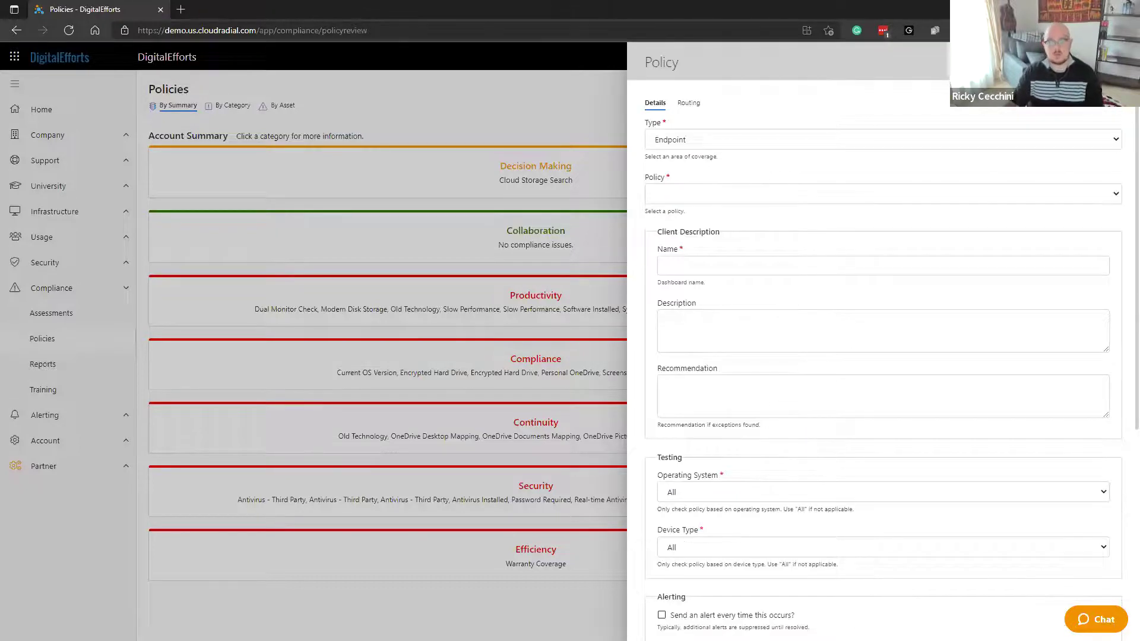
{"action": "left_click", "coordinate": [1121, 62]}
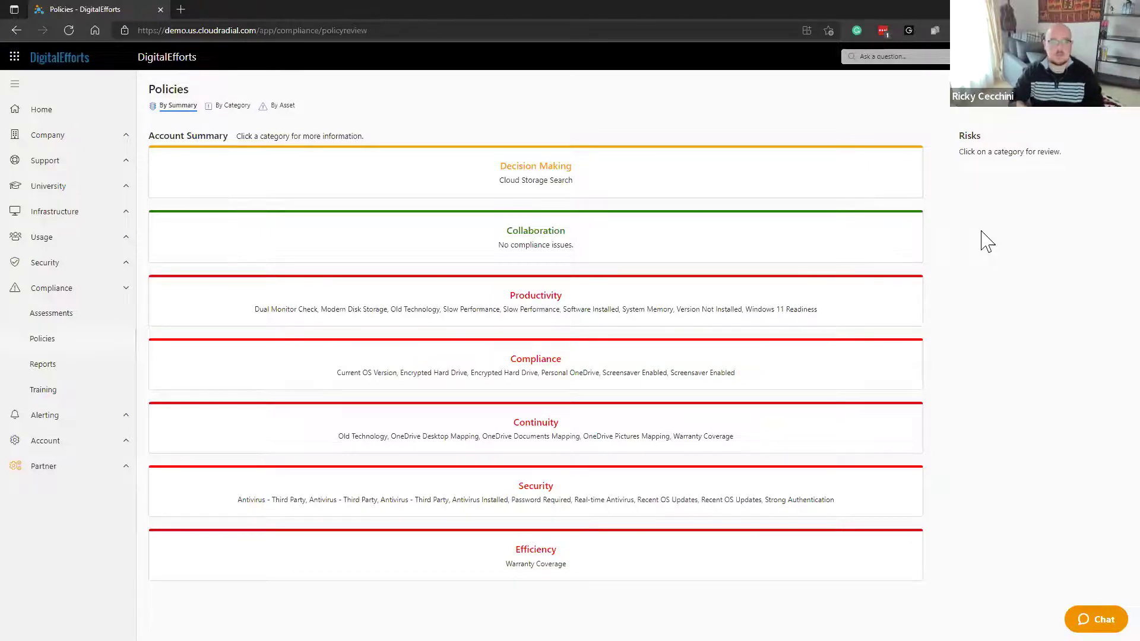
Open the portal's home page, and browse the university courses across all categories
{"action": "left_click", "coordinate": [78, 121]}
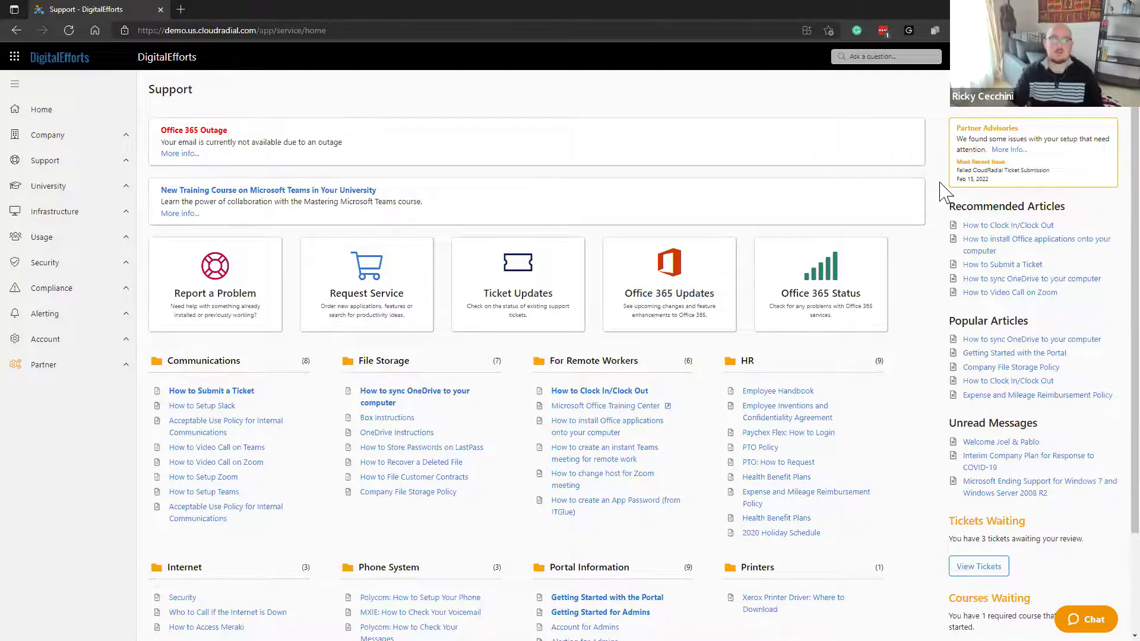
{"action": "left_click", "coordinate": [118, 198]}
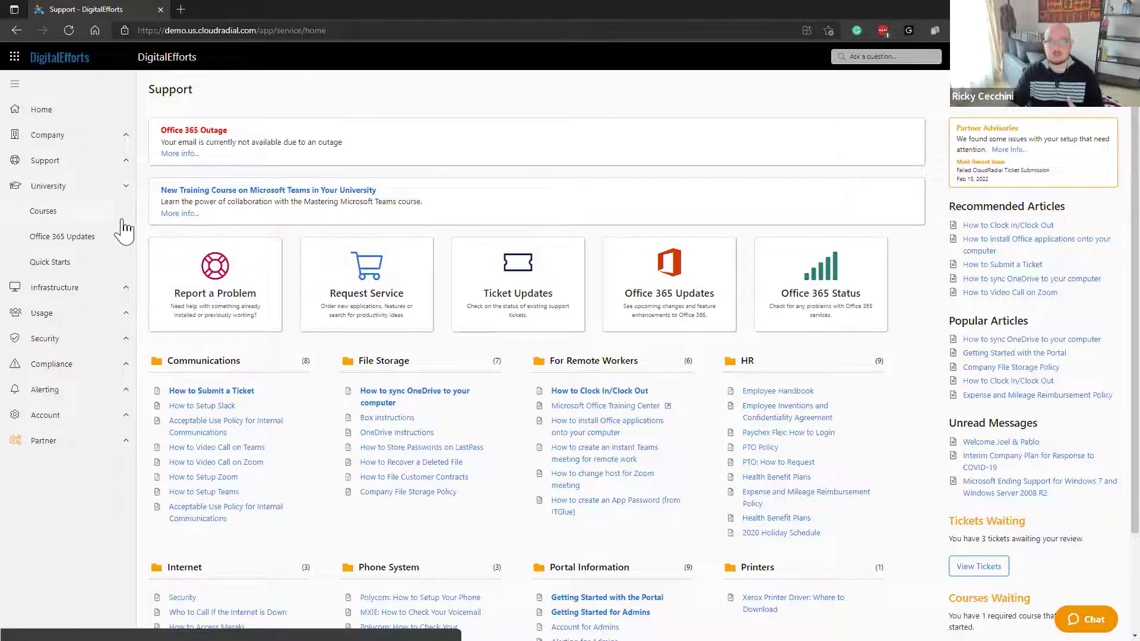
{"action": "left_click", "coordinate": [123, 217]}
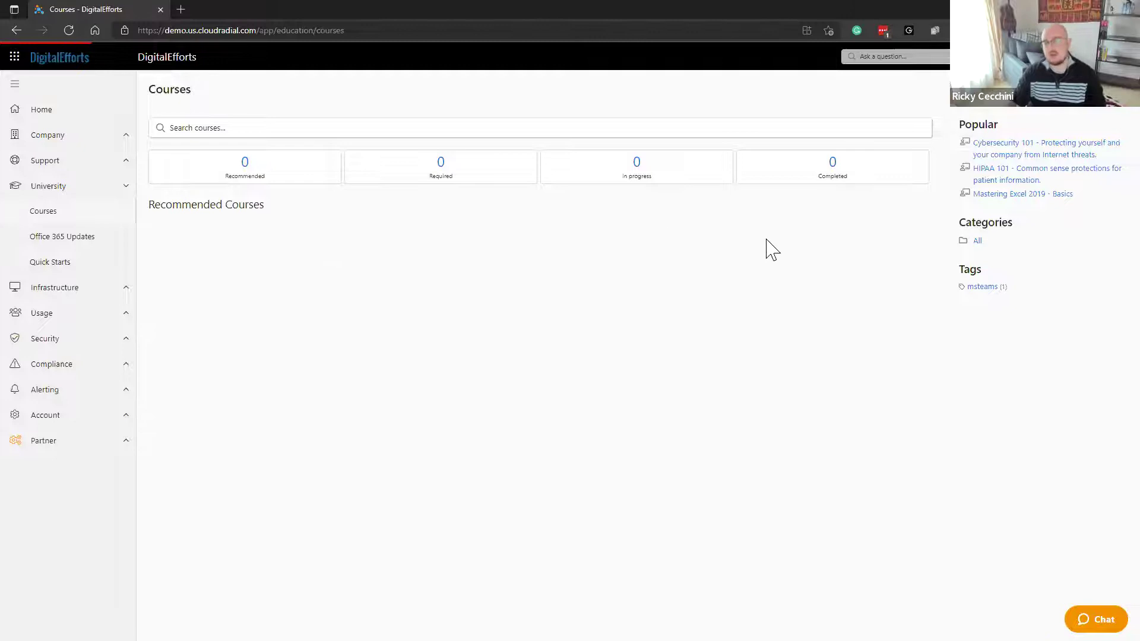
{"action": "left_click", "coordinate": [986, 244]}
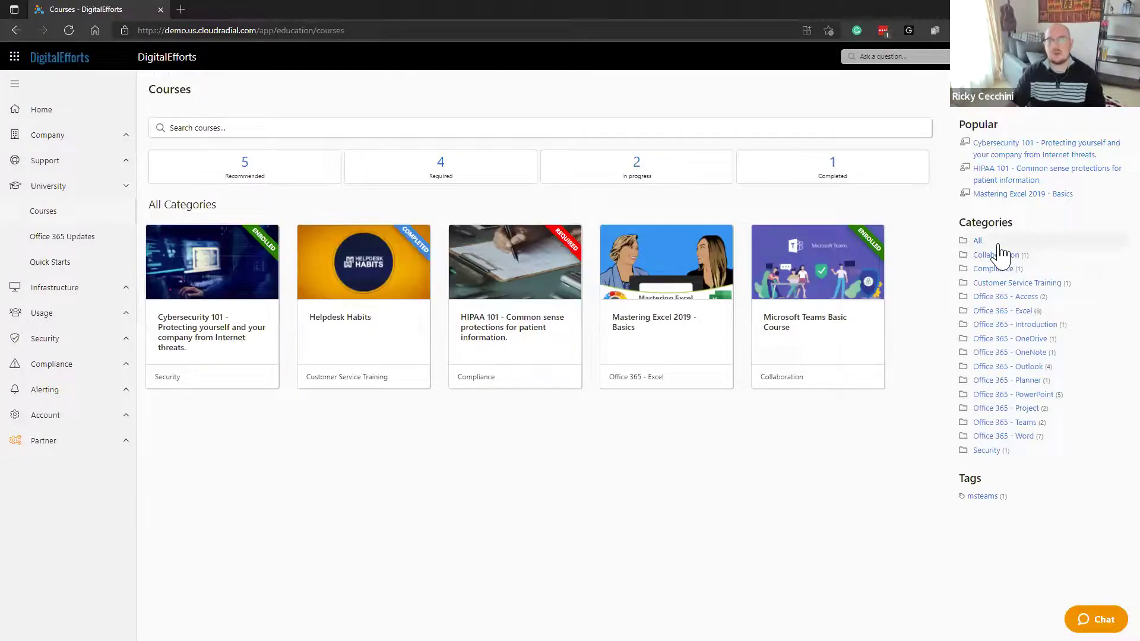
{"action": "scroll", "coordinate": [891, 298], "scroll_direction": "down", "scroll_amount": 1}
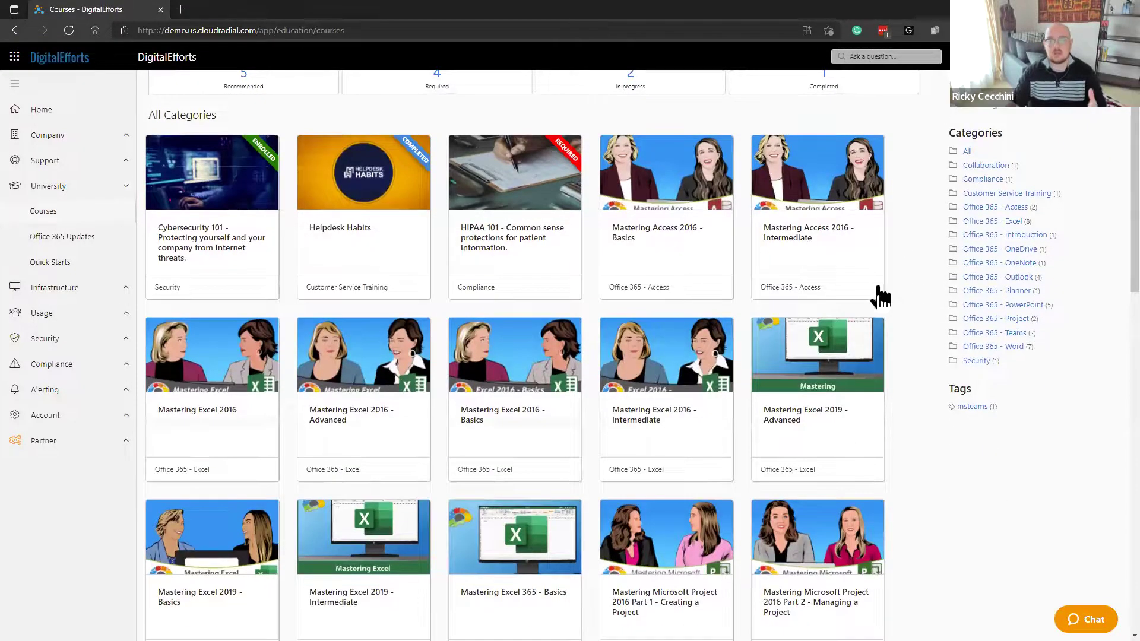
{"action": "scroll", "coordinate": [878, 298], "scroll_direction": "down", "scroll_amount": 1}
{"action": "scroll", "coordinate": [772, 368], "scroll_direction": "up", "scroll_amount": 2}
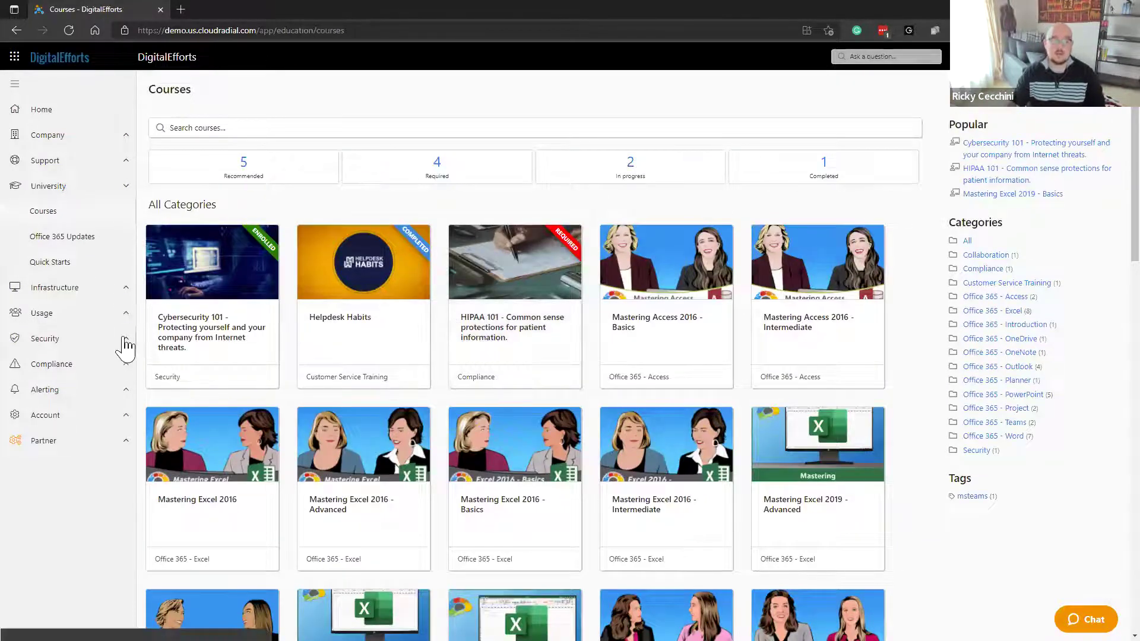
Open the compliance policies summary, and bring up the account's planner board
{"action": "left_click", "coordinate": [121, 365]}
{"action": "left_click", "coordinate": [117, 343]}
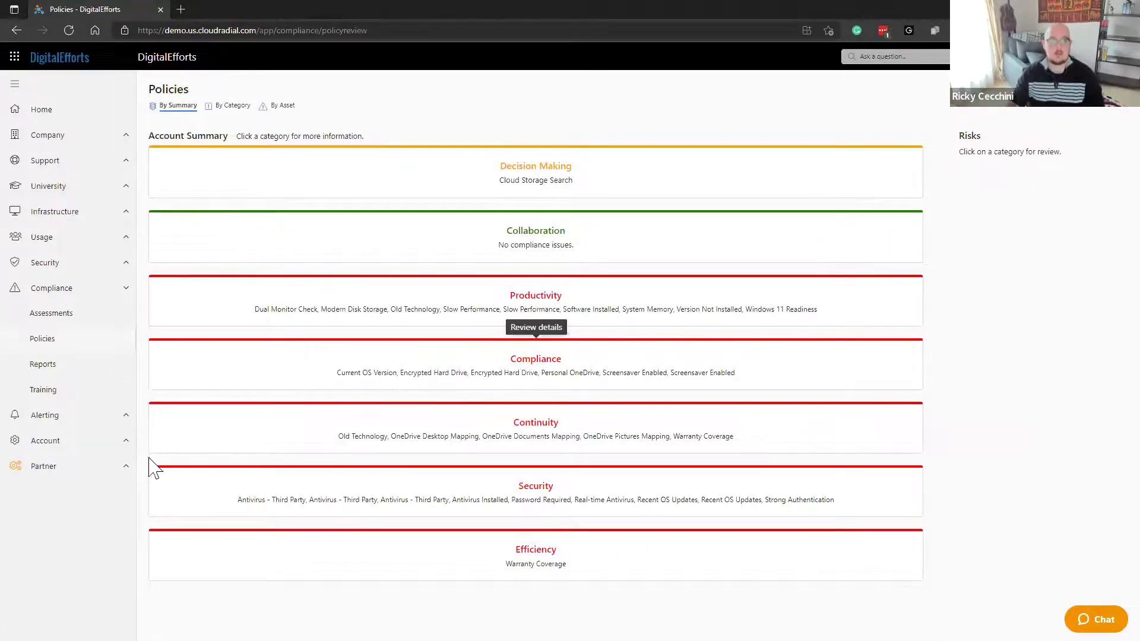
{"action": "left_click", "coordinate": [109, 446]}
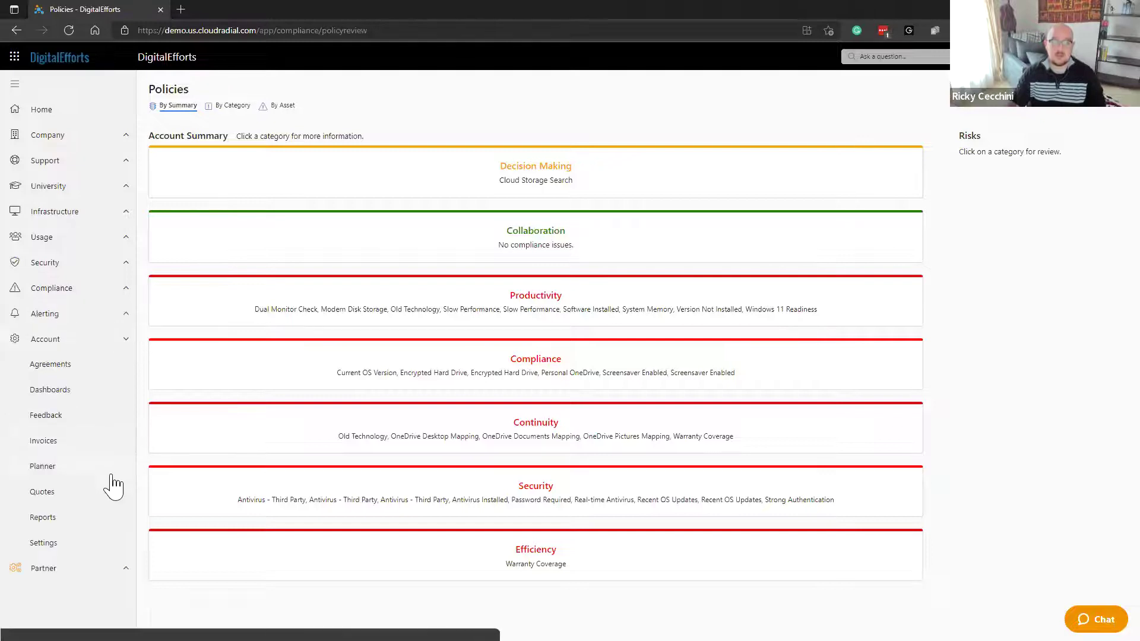
{"action": "left_click", "coordinate": [111, 467]}
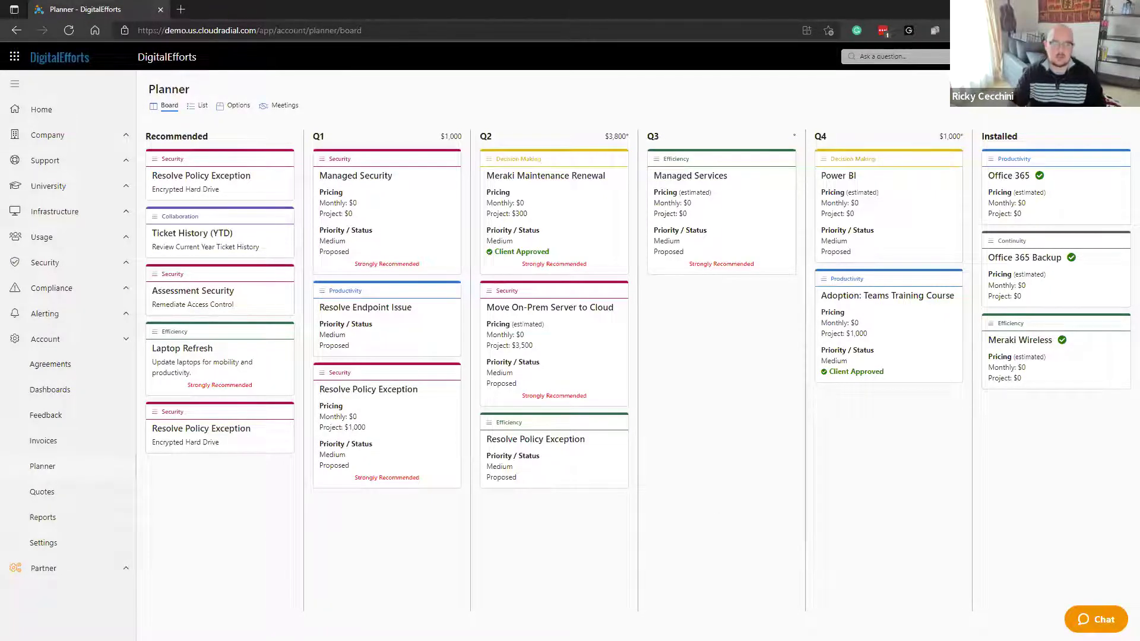
Try the Dark and Steel themes in the user profile, and return the theme to Default before closing the profile
{"action": "left_click", "coordinate": [1120, 57]}
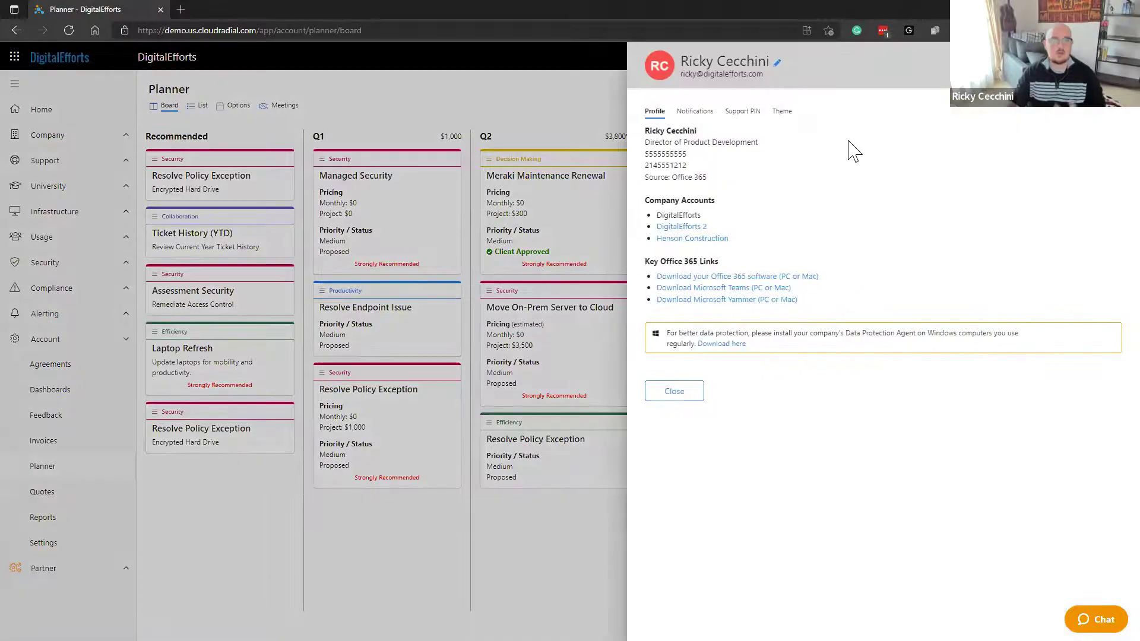
{"action": "left_click", "coordinate": [783, 112]}
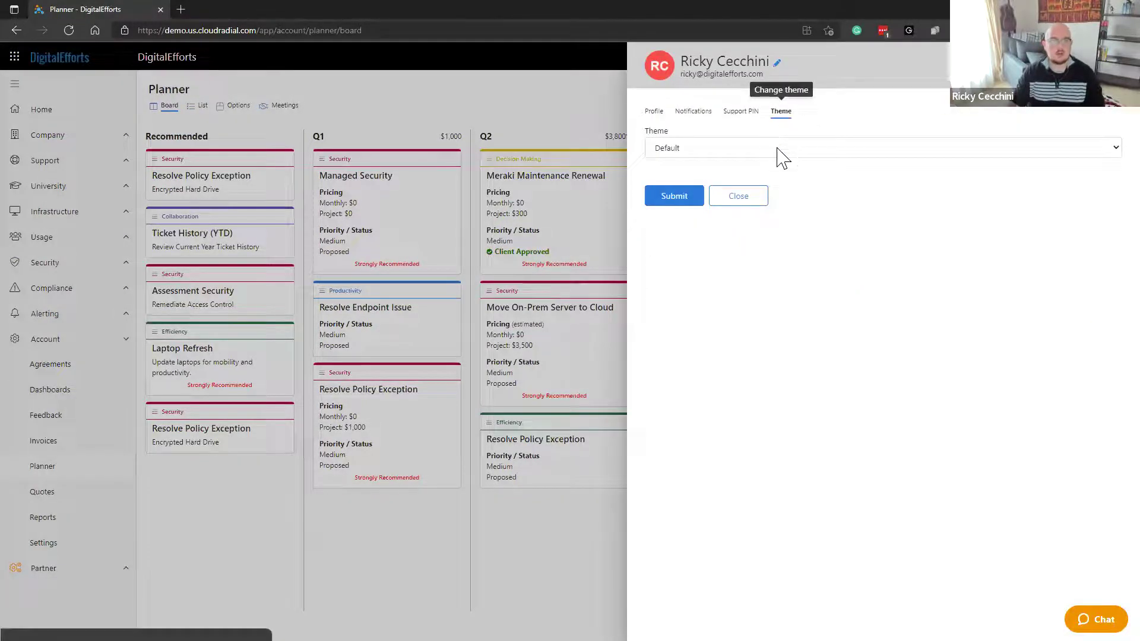
{"action": "left_click", "coordinate": [776, 148]}
{"action": "left_click", "coordinate": [776, 178]}
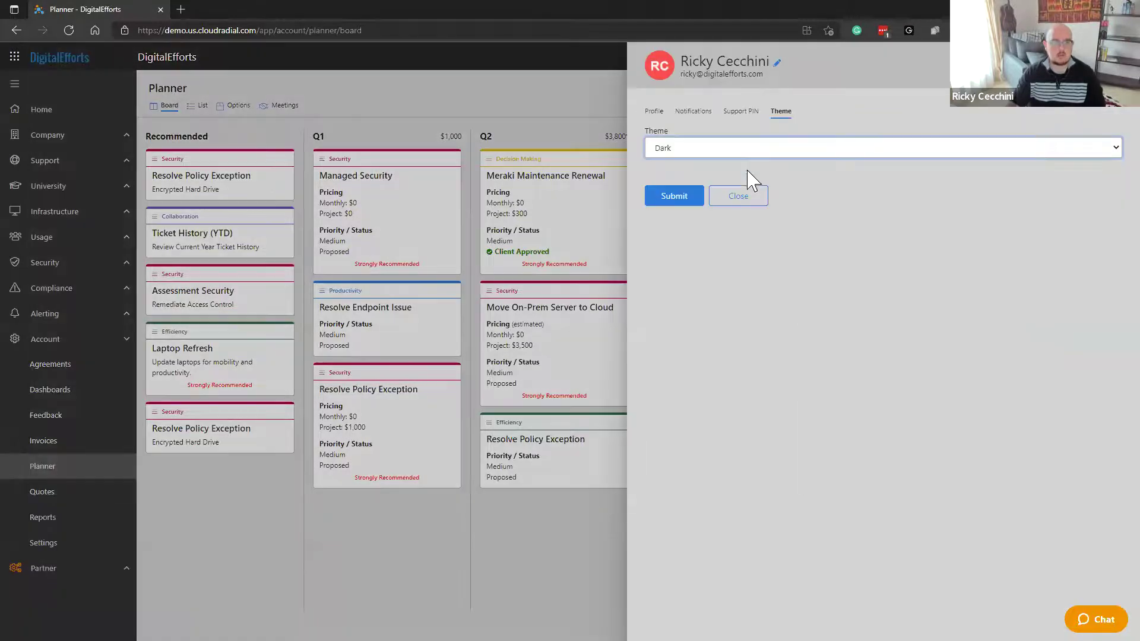
{"action": "left_click", "coordinate": [676, 150]}
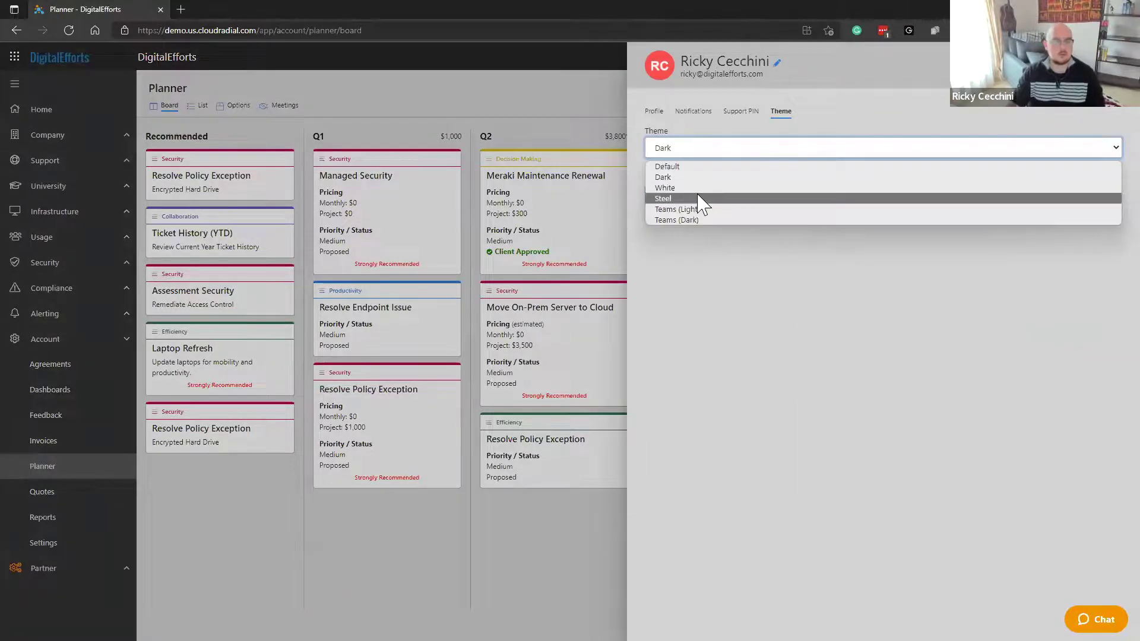
{"action": "left_click", "coordinate": [699, 199]}
{"action": "left_click", "coordinate": [700, 152]}
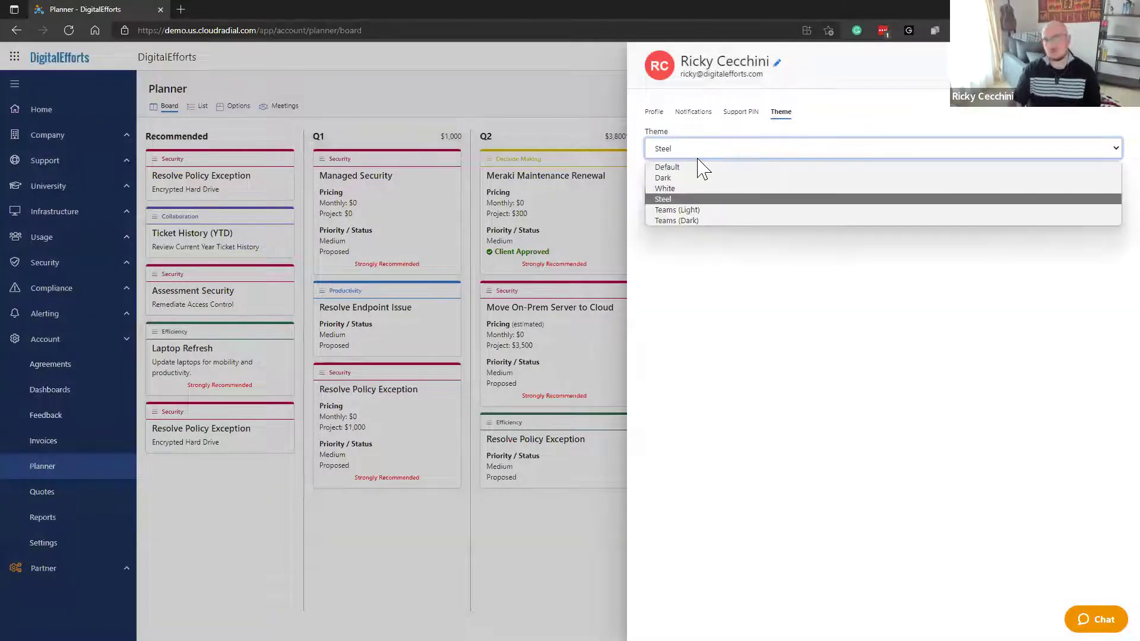
{"action": "left_click", "coordinate": [700, 169]}
{"action": "left_click", "coordinate": [722, 196]}
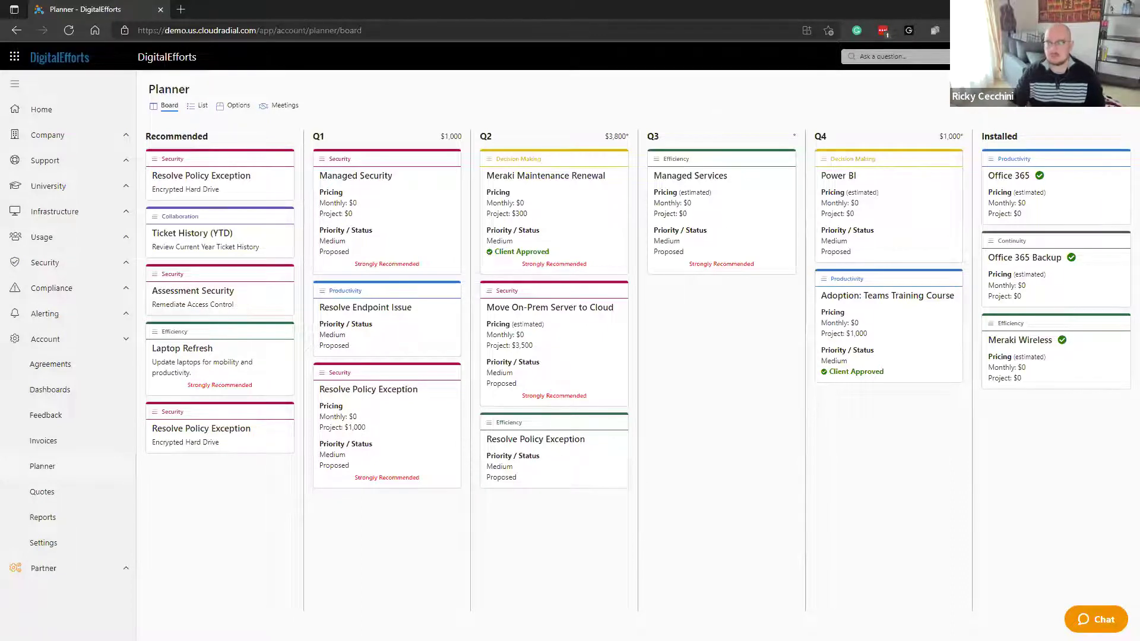
Show the portal app inside Microsoft Teams, and switch to the Major Highlights slide in the PowerPoint presentation
{"action": "key", "text": "alt+Tab"}
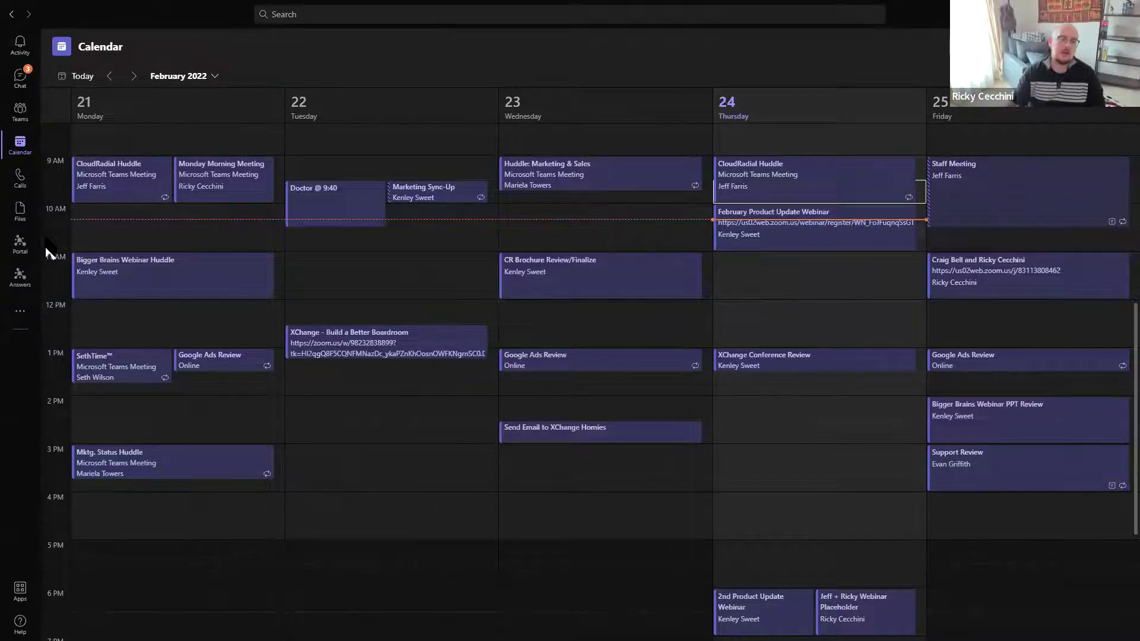
{"action": "left_click", "coordinate": [21, 252]}
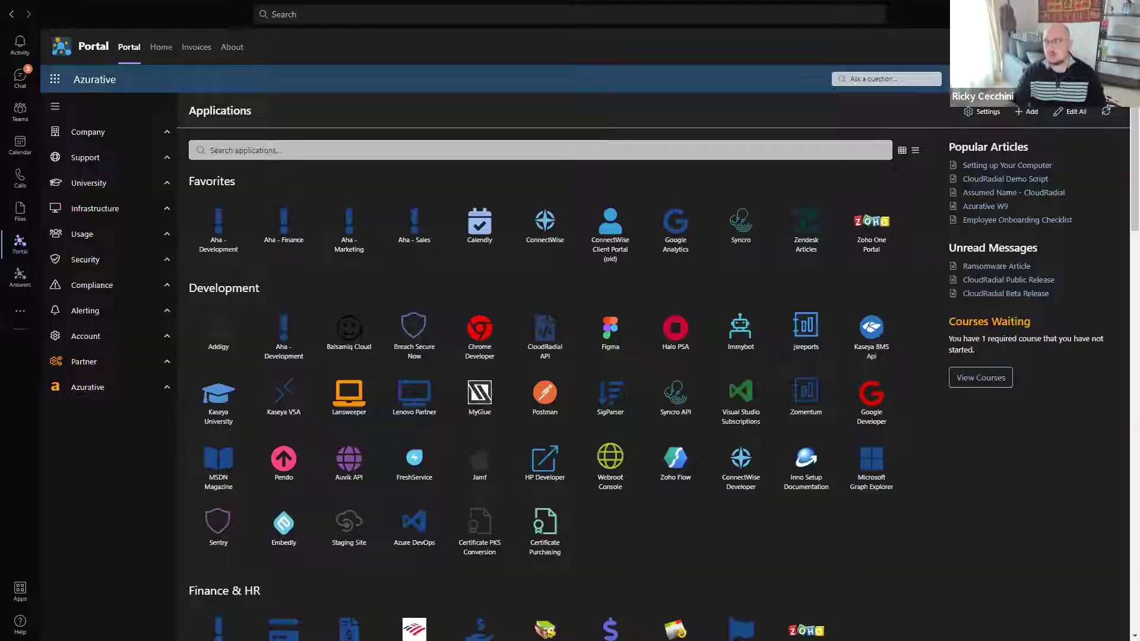
{"action": "key", "text": "alt+Tab"}
{"action": "key", "text": "alt+Tab"}
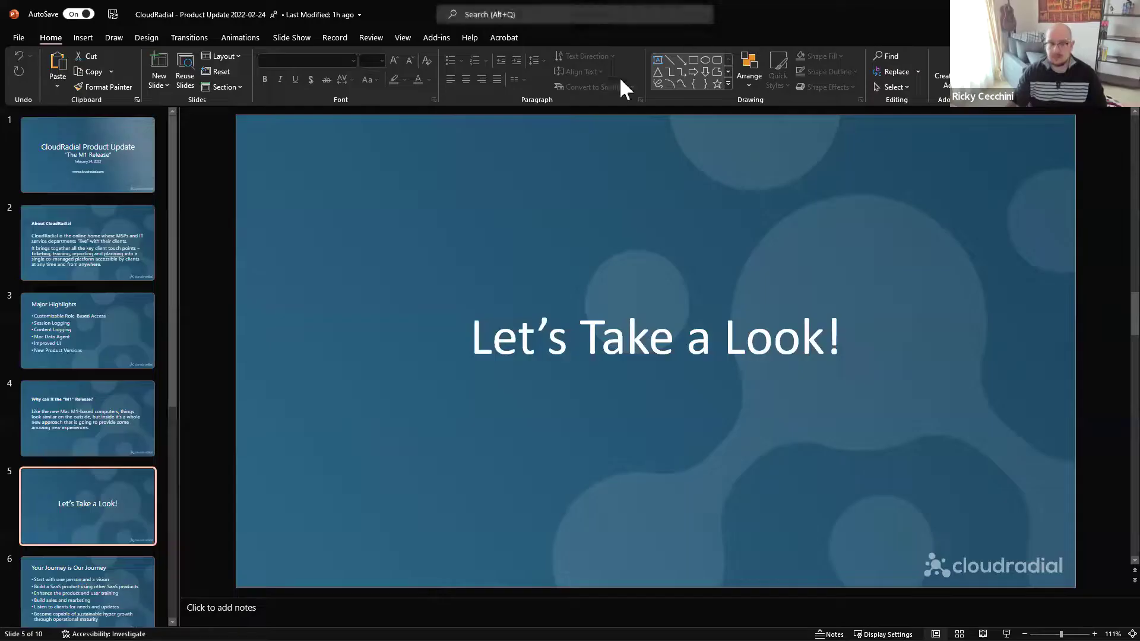
{"action": "left_click", "coordinate": [102, 349]}
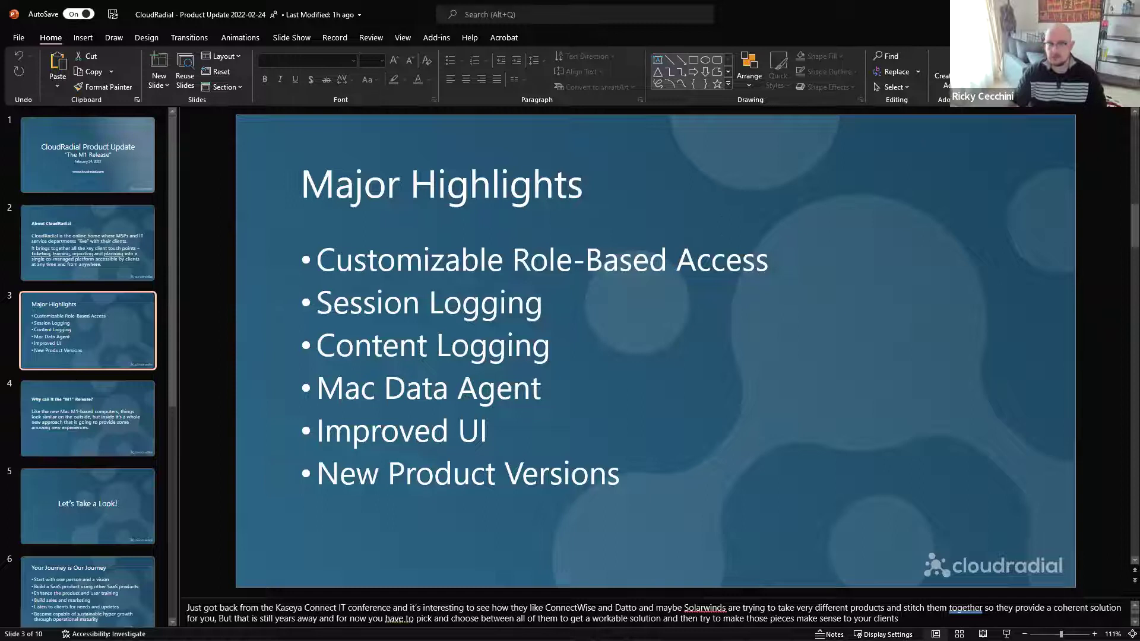
Switch back to the portal in the browser, and display the agent installers for the partner's clients
{"action": "key", "text": "alt+Tab"}
{"action": "left_click", "coordinate": [67, 111]}
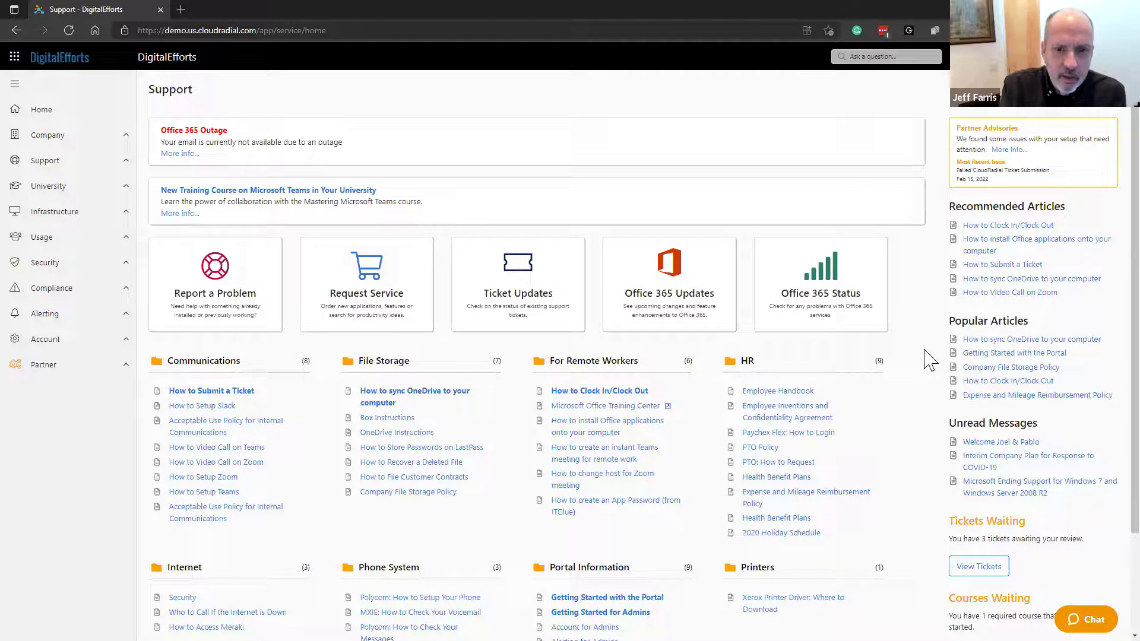
{"action": "left_click", "coordinate": [123, 371]}
{"action": "left_click", "coordinate": [101, 445]}
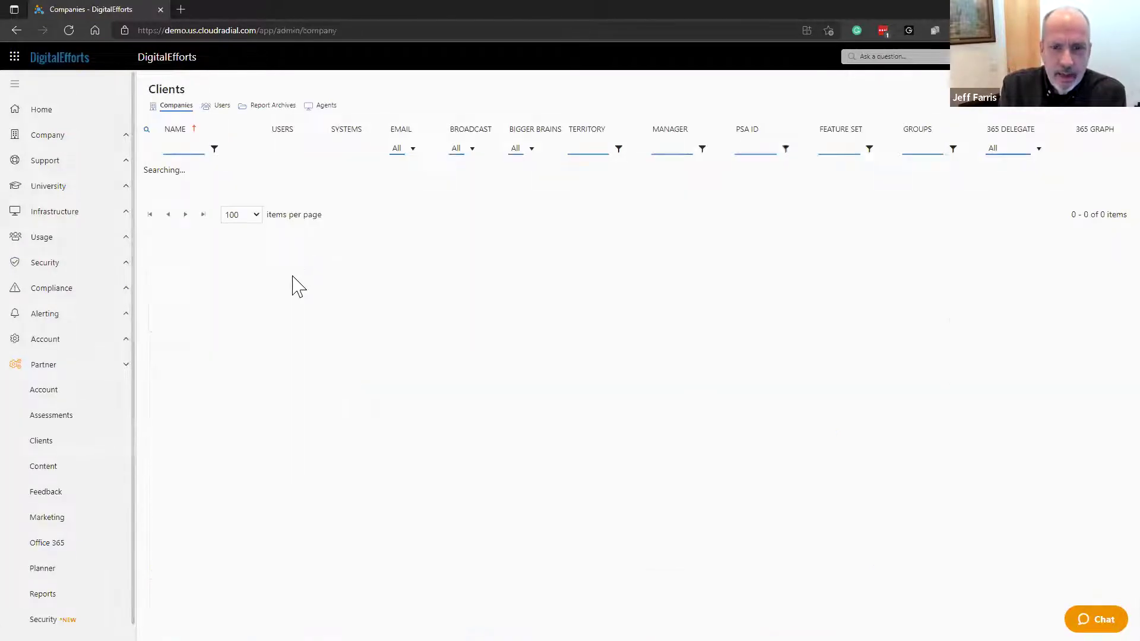
{"action": "left_click", "coordinate": [328, 106]}
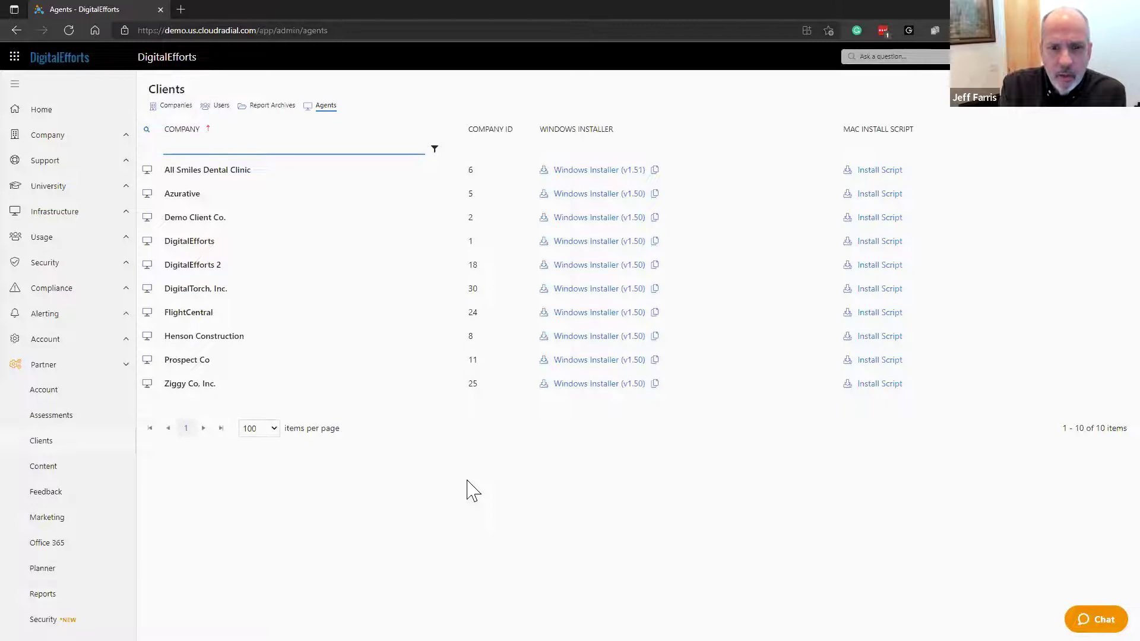
Review the Desktop Application setup in the partner settings, and return to the clients' list of agent installers
{"action": "scroll", "coordinate": [80, 599], "scroll_direction": "down", "scroll_amount": 1}
{"action": "left_click", "coordinate": [44, 597]}
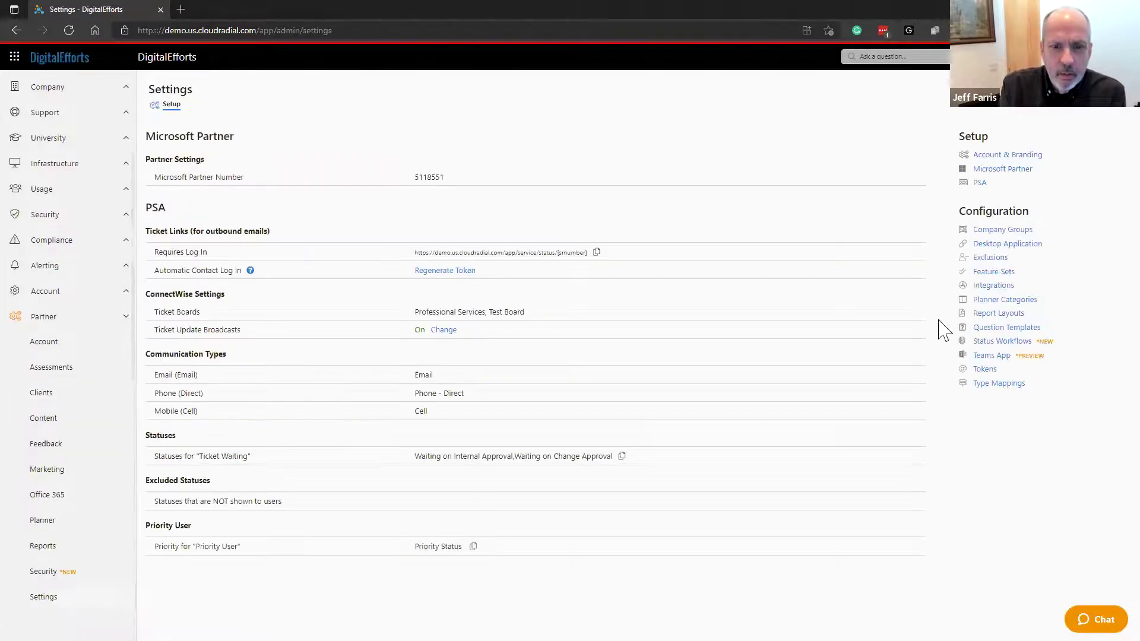
{"action": "left_click", "coordinate": [1036, 244]}
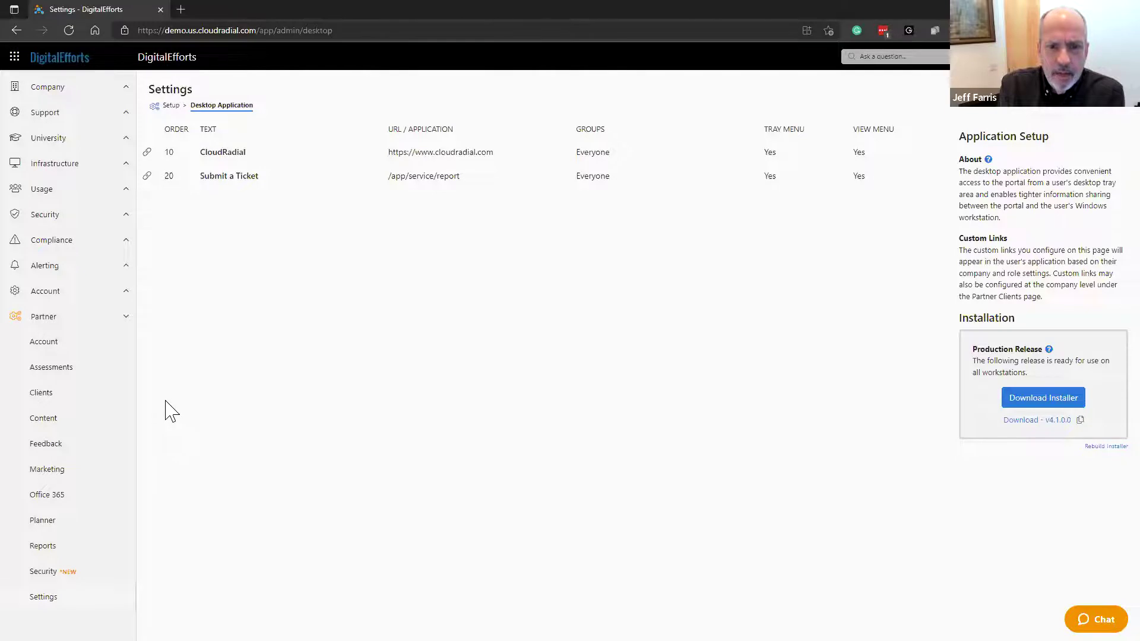
{"action": "left_click", "coordinate": [111, 403]}
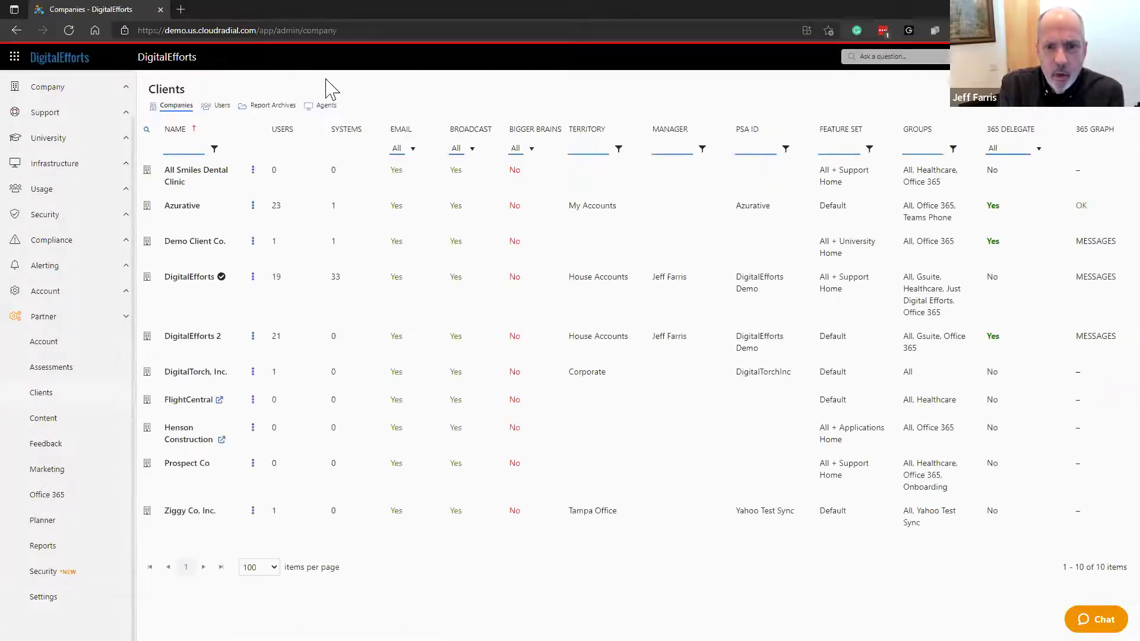
{"action": "left_click", "coordinate": [326, 106]}
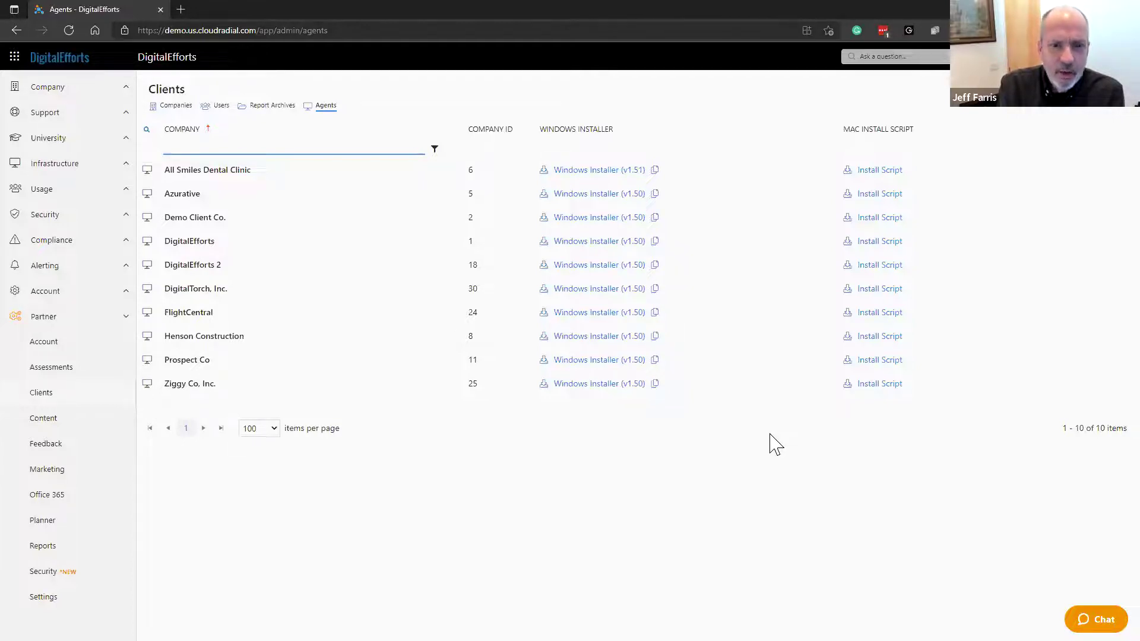
Open the partner's security roles and try to add a new role
{"action": "left_click", "coordinate": [71, 589]}
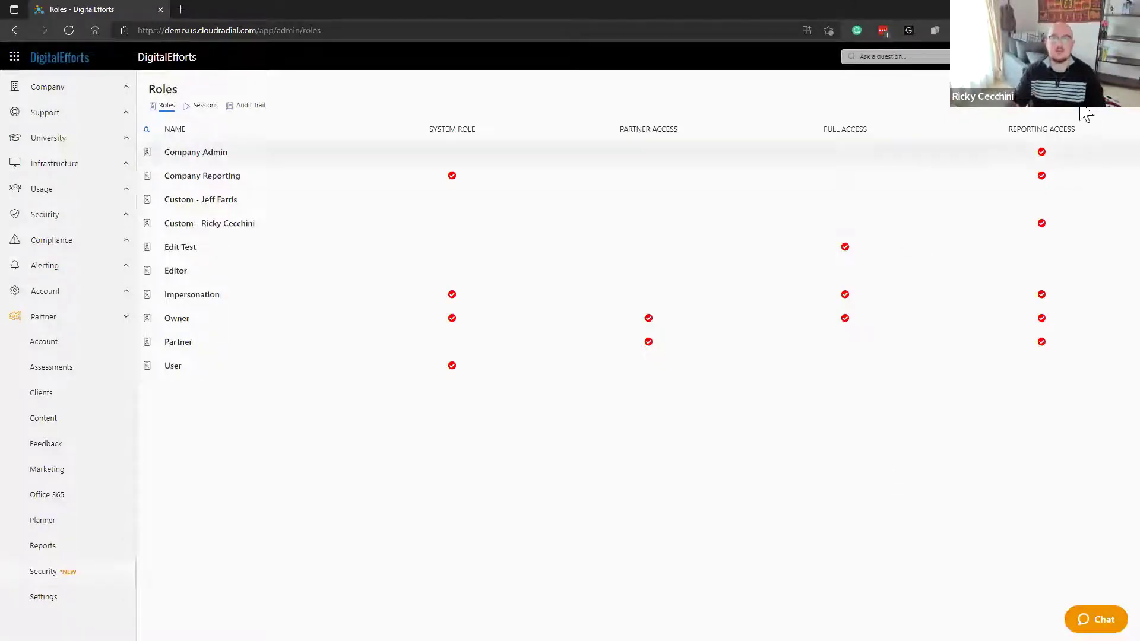
{"action": "left_click", "coordinate": [1062, 114]}
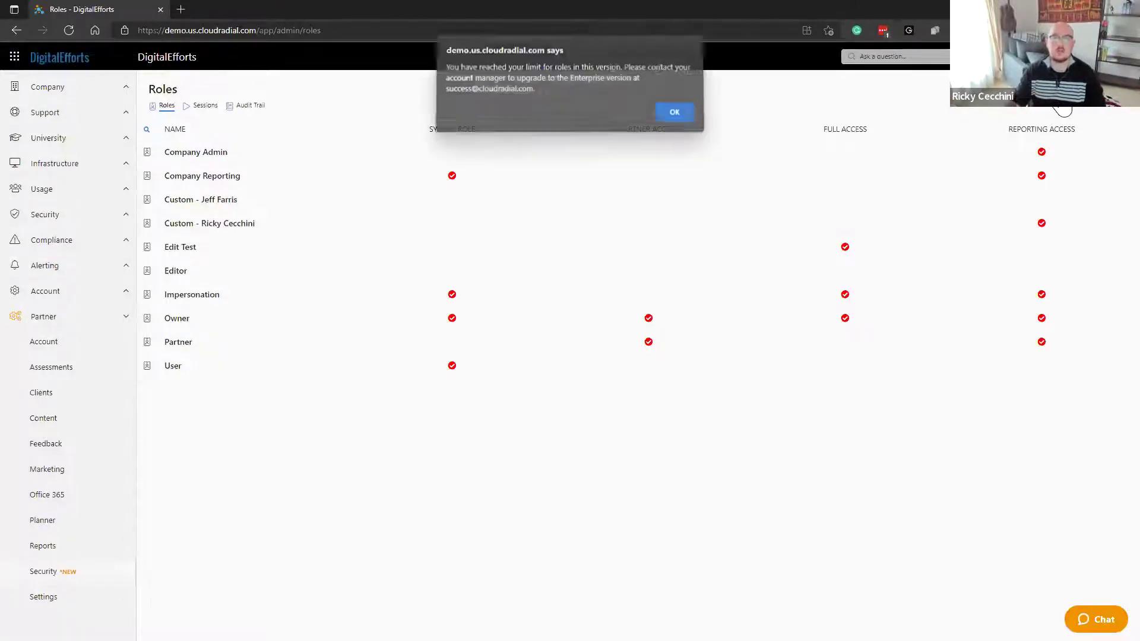
{"action": "left_click", "coordinate": [677, 116]}
Open the custom role with reporting access for editing, review its module permissions, and cancel without saving
{"action": "left_click", "coordinate": [661, 224]}
{"action": "left_click", "coordinate": [1104, 99]}
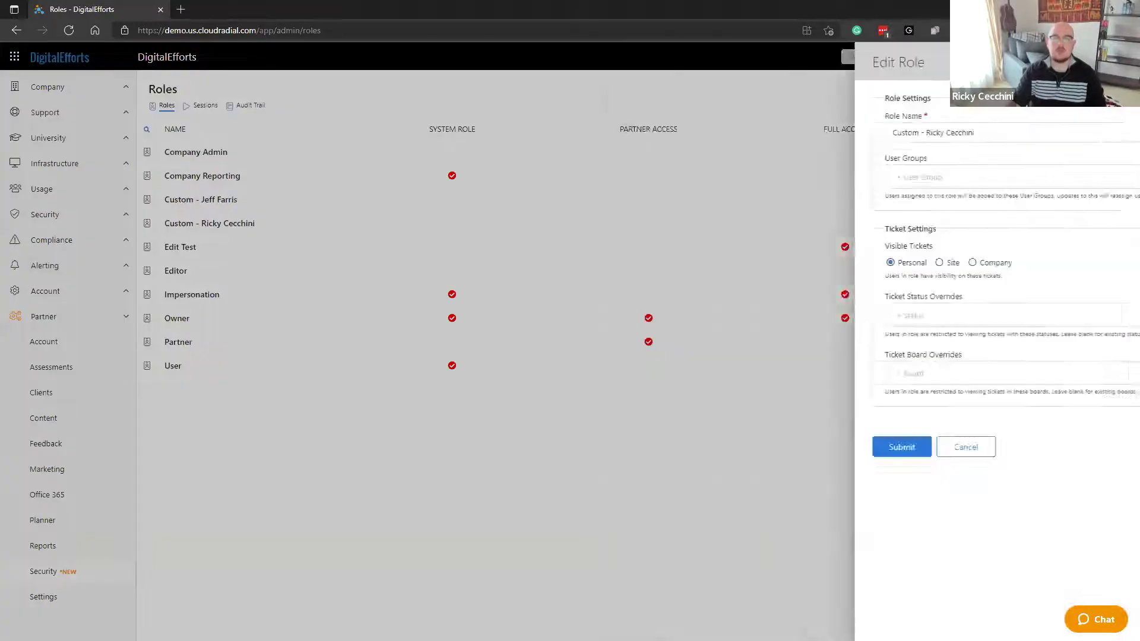
{"action": "scroll", "coordinate": [831, 324], "scroll_direction": "down", "scroll_amount": 20}
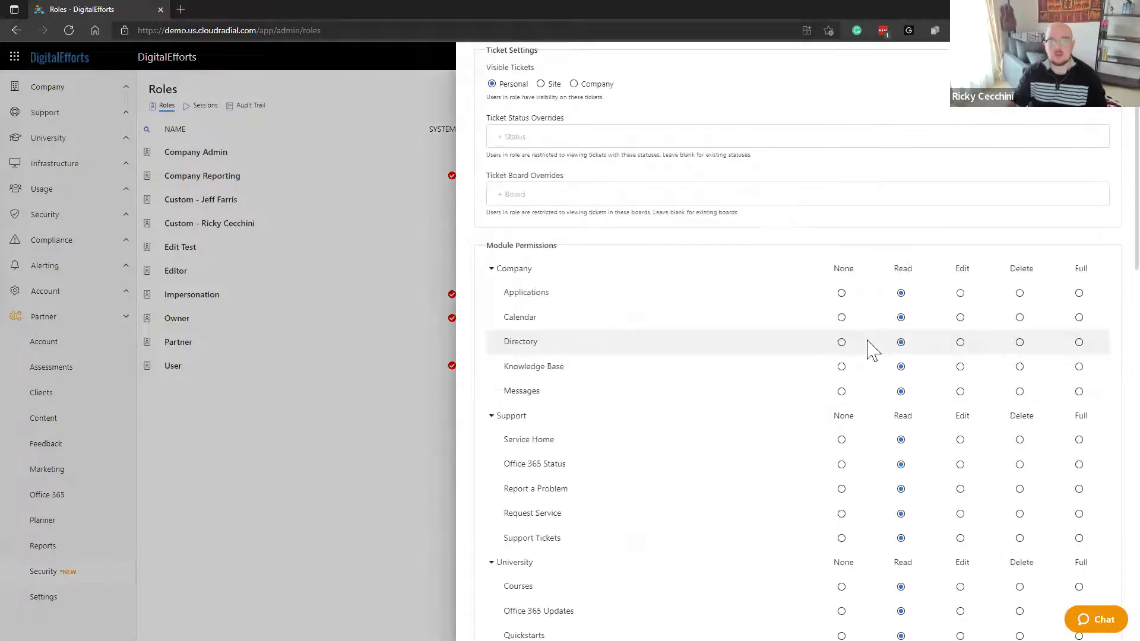
{"action": "scroll", "coordinate": [595, 374], "scroll_direction": "down", "scroll_amount": 5}
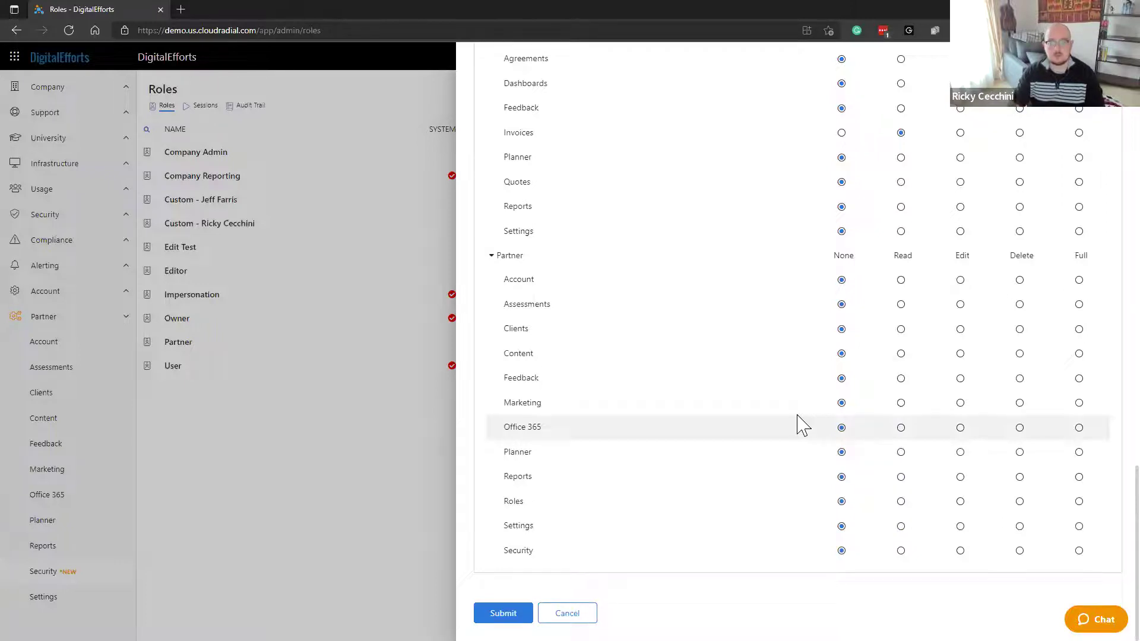
{"action": "left_click", "coordinate": [567, 613]}
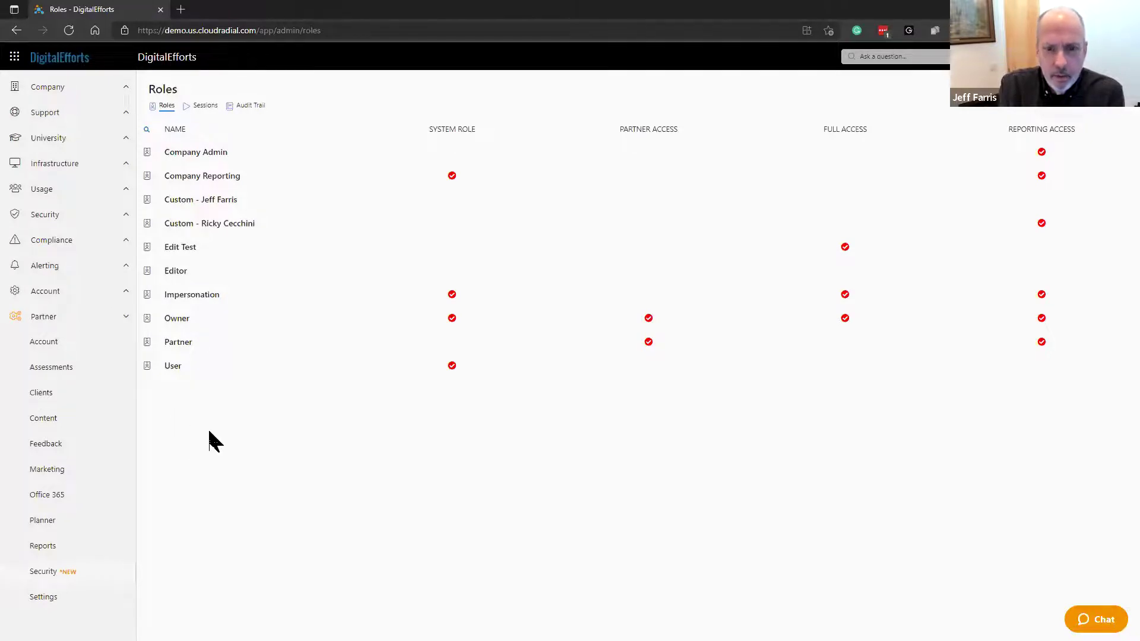
Review the Company Reporting role's settings, permissions and assigned users, and close its details
{"action": "left_click", "coordinate": [458, 179]}
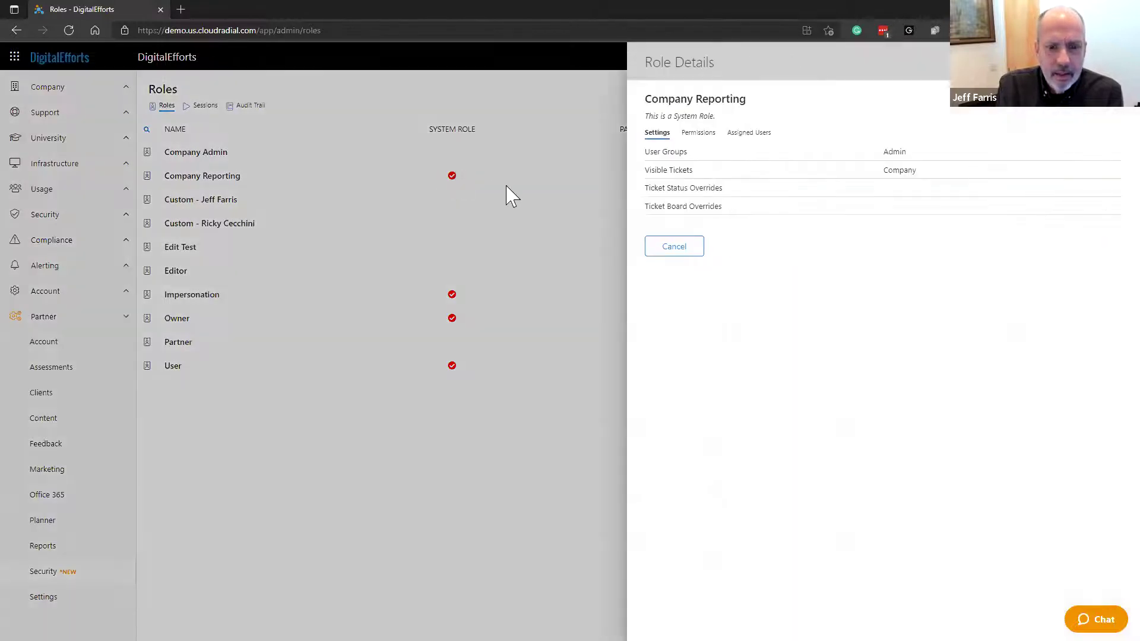
{"action": "left_click", "coordinate": [703, 133]}
{"action": "left_click", "coordinate": [649, 152]}
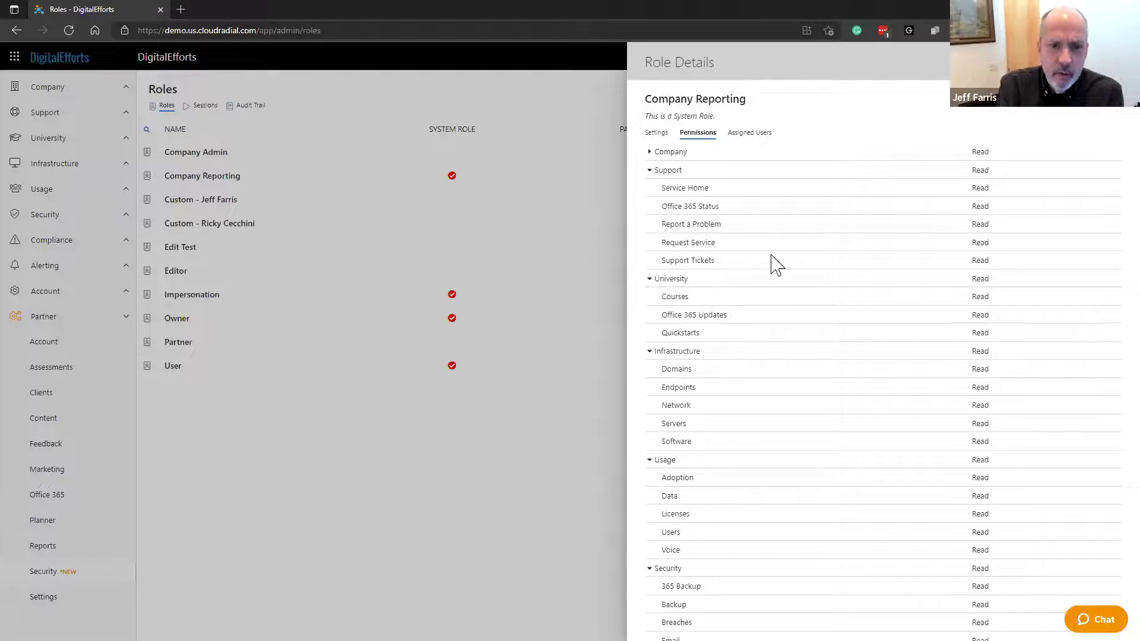
{"action": "scroll", "coordinate": [775, 264], "scroll_direction": "down", "scroll_amount": 3}
{"action": "scroll", "coordinate": [775, 264], "scroll_direction": "up", "scroll_amount": 3}
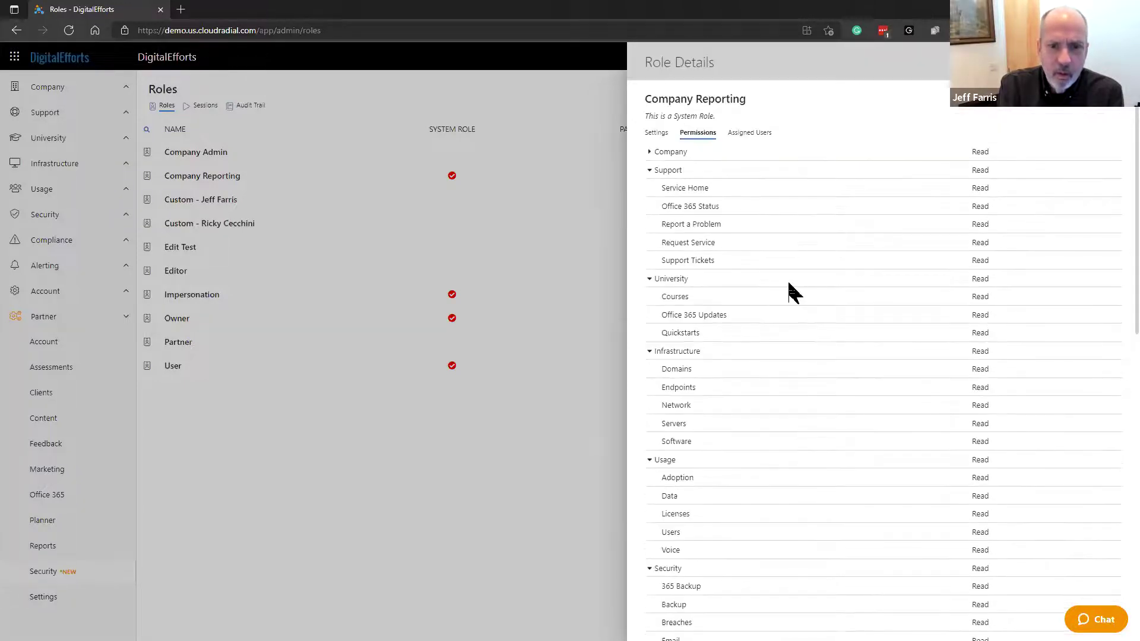
{"action": "left_click", "coordinate": [750, 132]}
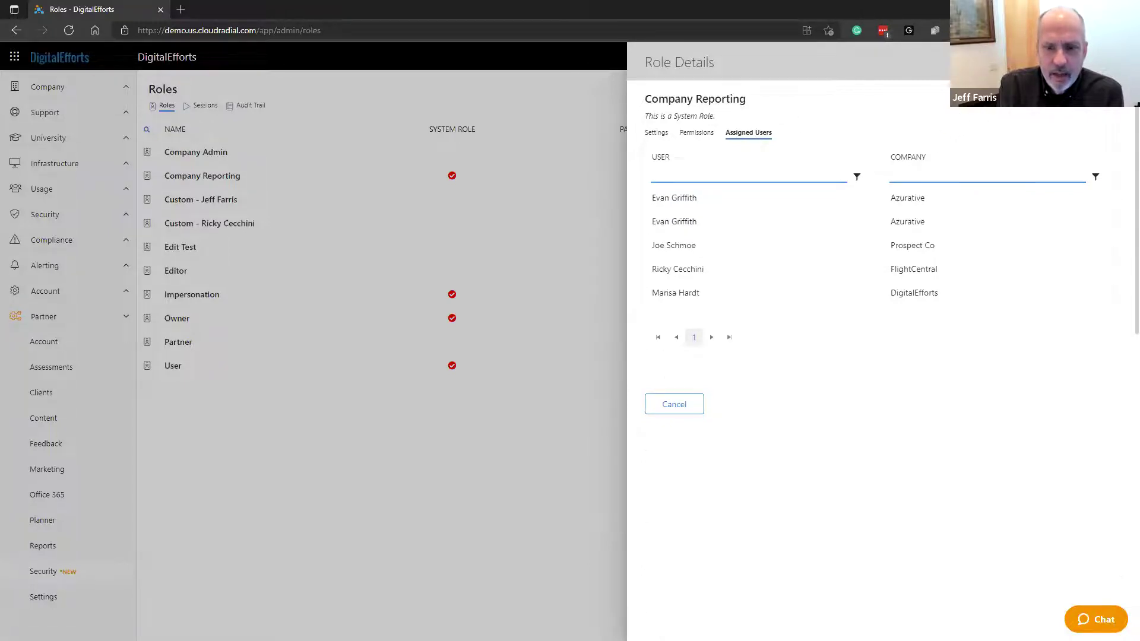
{"action": "left_click", "coordinate": [1117, 62]}
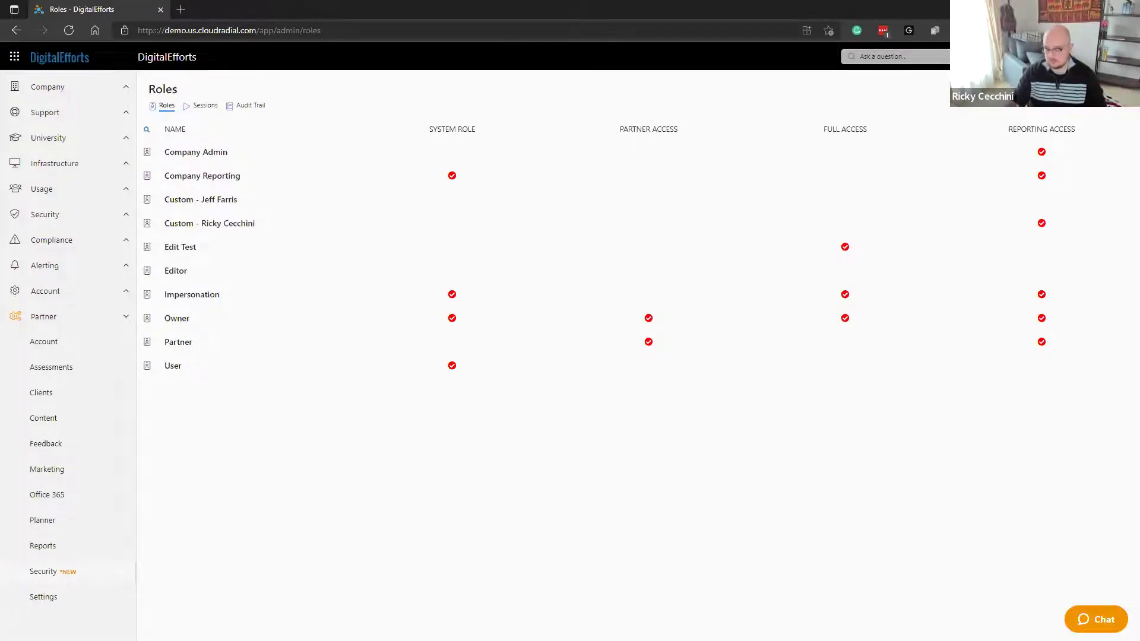
Switch to PowerPoint, start the slide show from the "Let's Take a Look!" slide, and advance to "Your Journey is Our Journey"
{"action": "key", "text": "alt+Tab"}
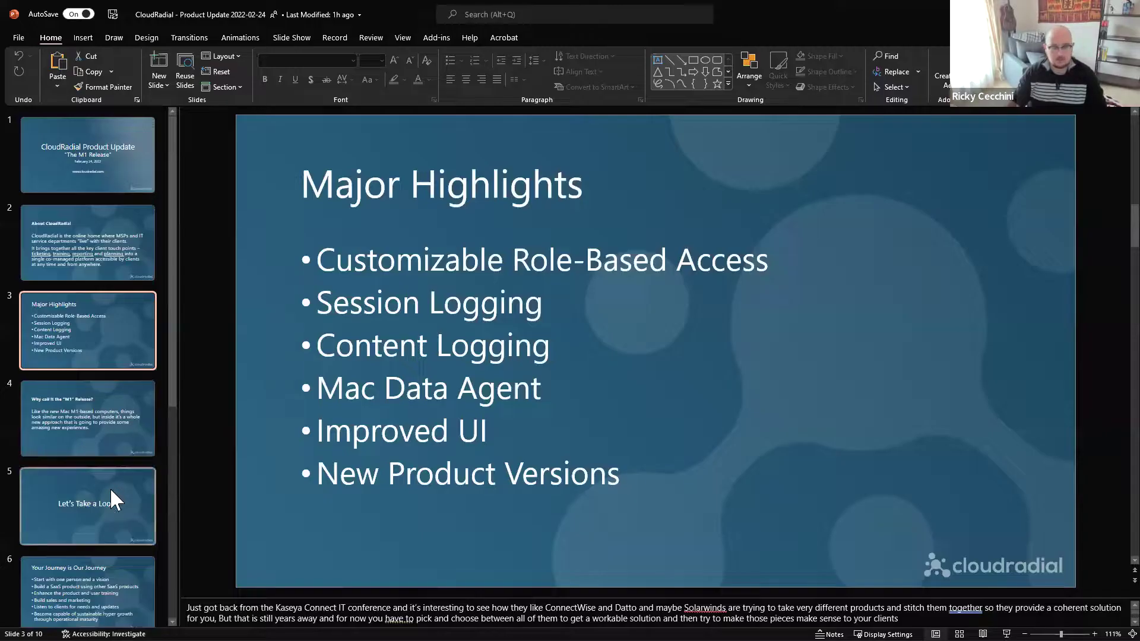
{"action": "left_click", "coordinate": [110, 493]}
{"action": "left_click", "coordinate": [1006, 634]}
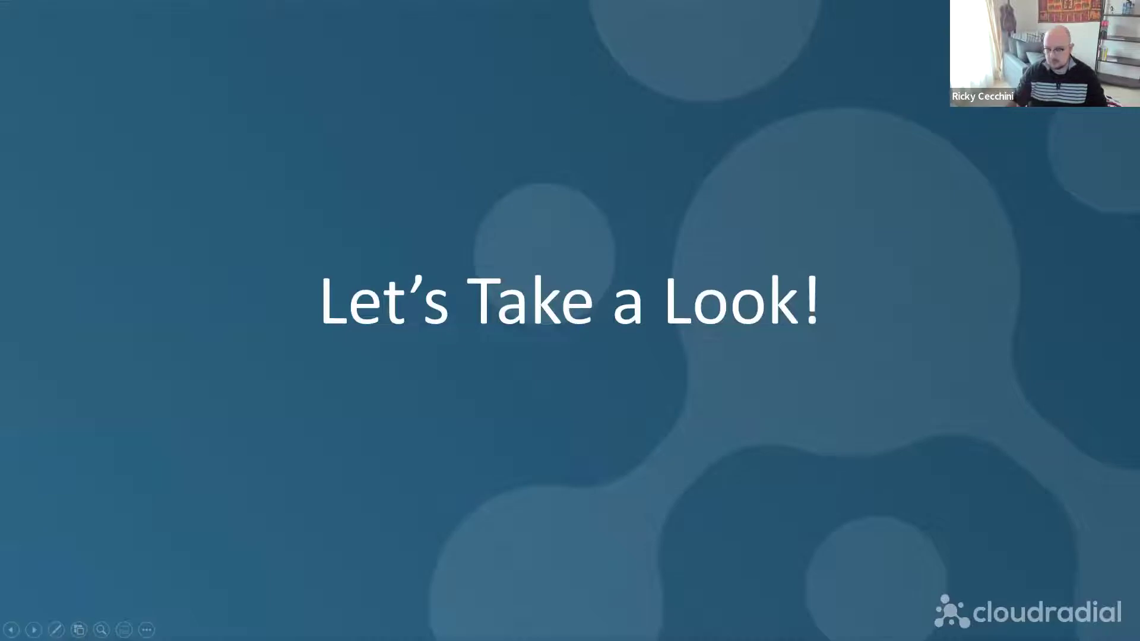
{"action": "key", "text": "Right"}
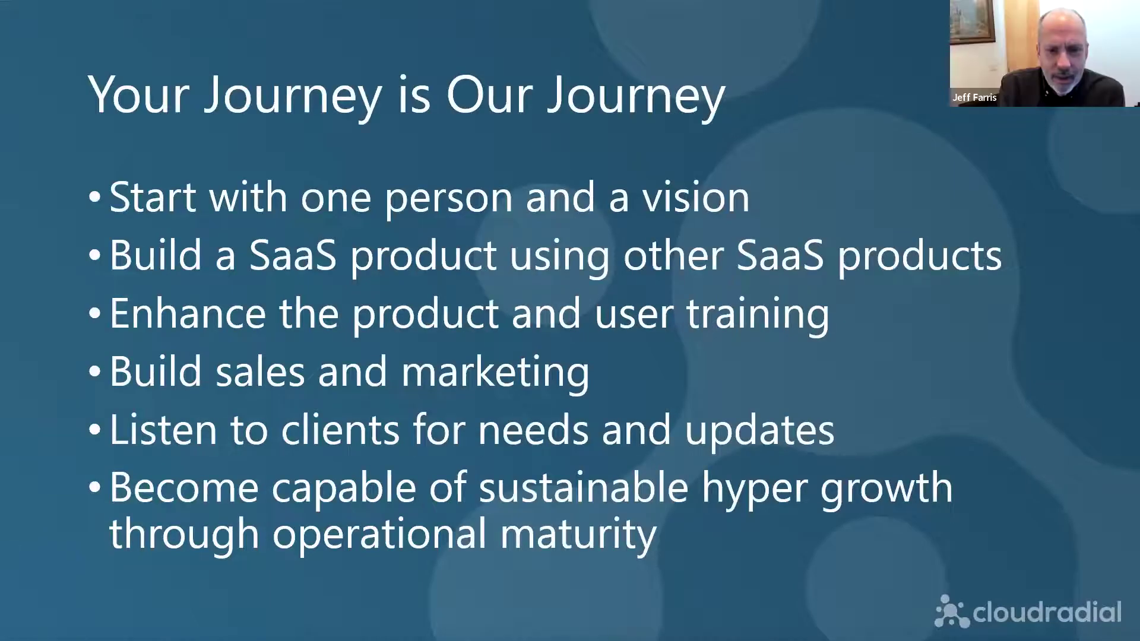
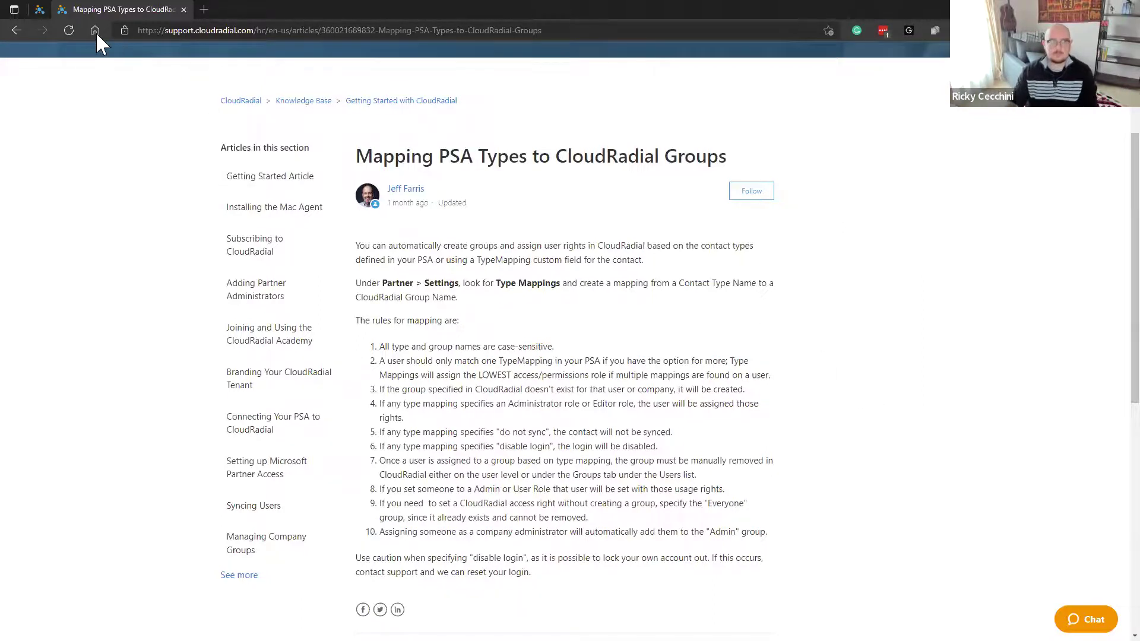
Return to the partner portal, view the partner's client users list, and bring up the client companies list
{"action": "left_click", "coordinate": [39, 9]}
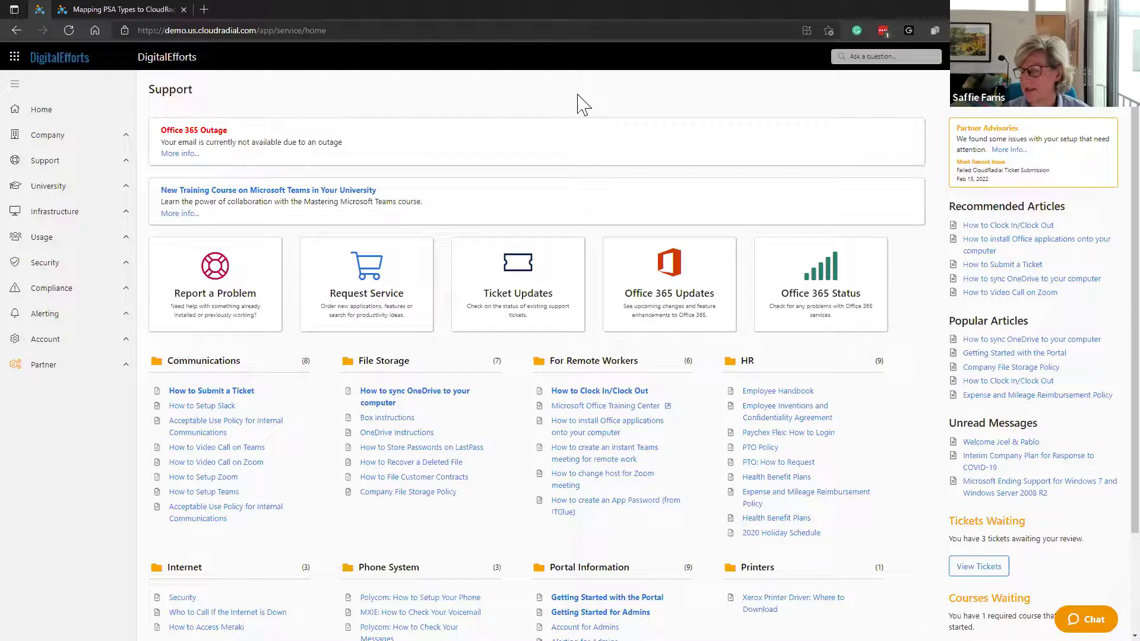
{"action": "left_click", "coordinate": [85, 370]}
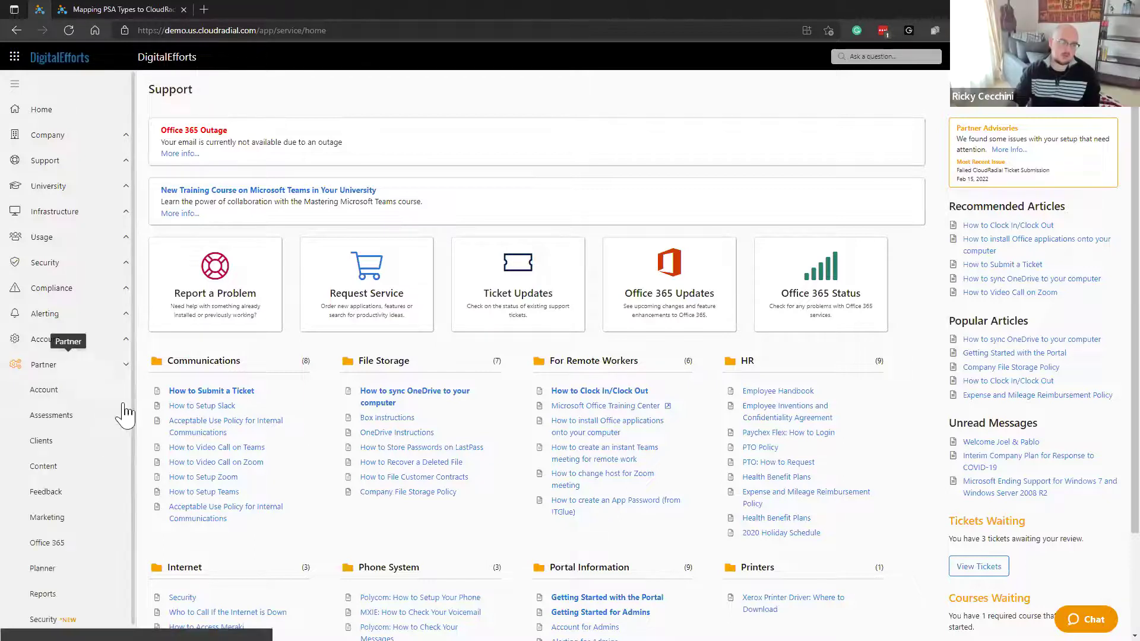
{"action": "left_click", "coordinate": [110, 444]}
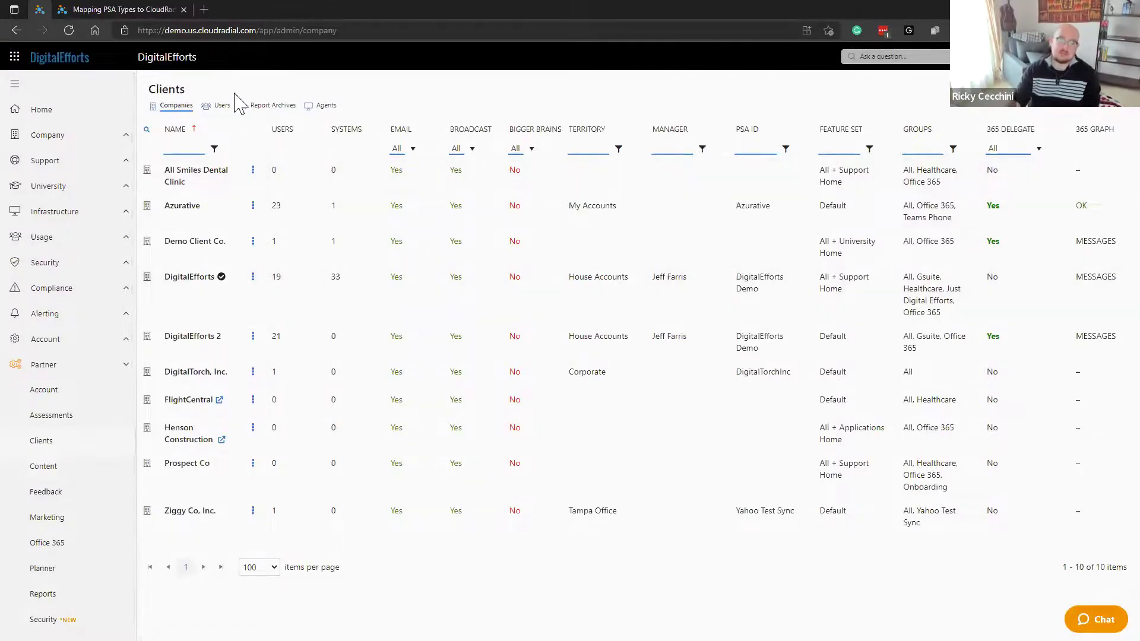
{"action": "left_click", "coordinate": [228, 114]}
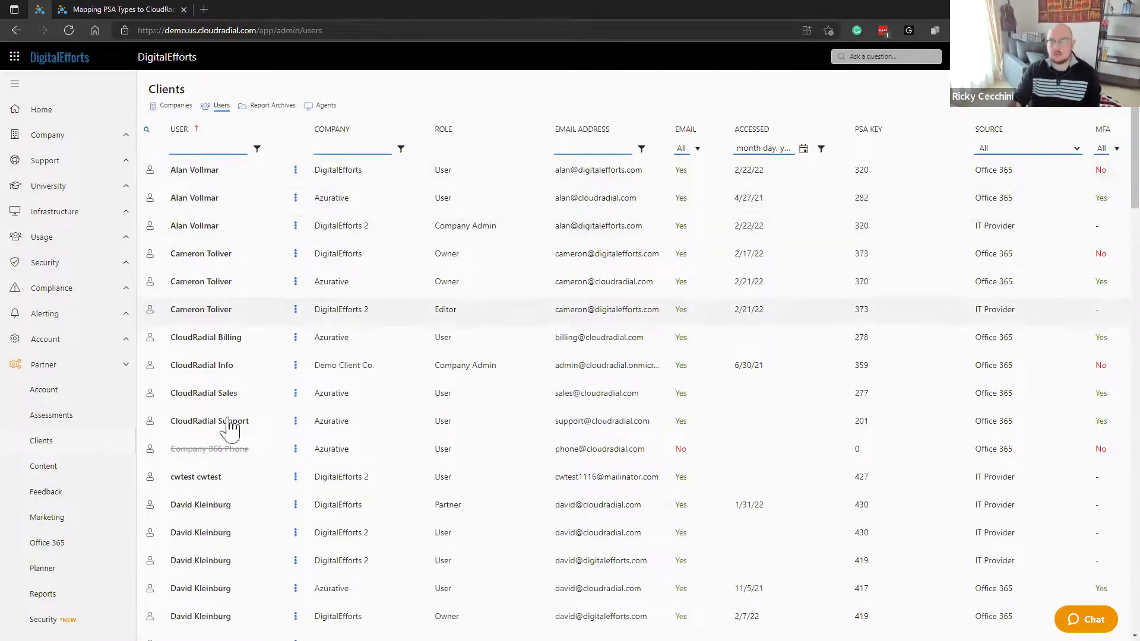
{"action": "left_click", "coordinate": [95, 465]}
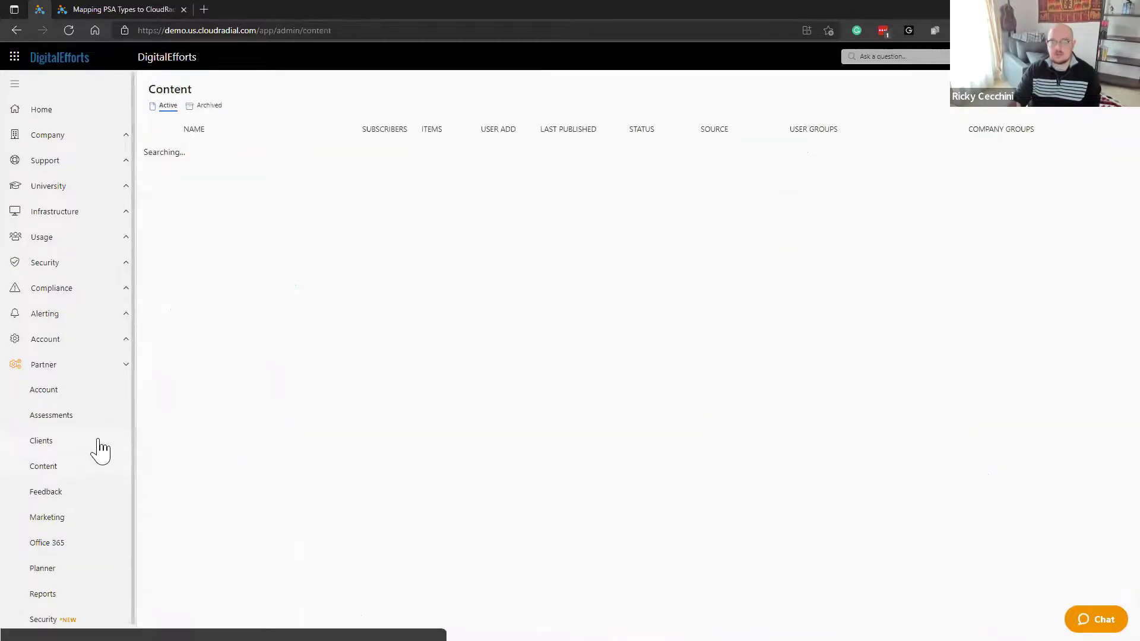
{"action": "left_click", "coordinate": [100, 447]}
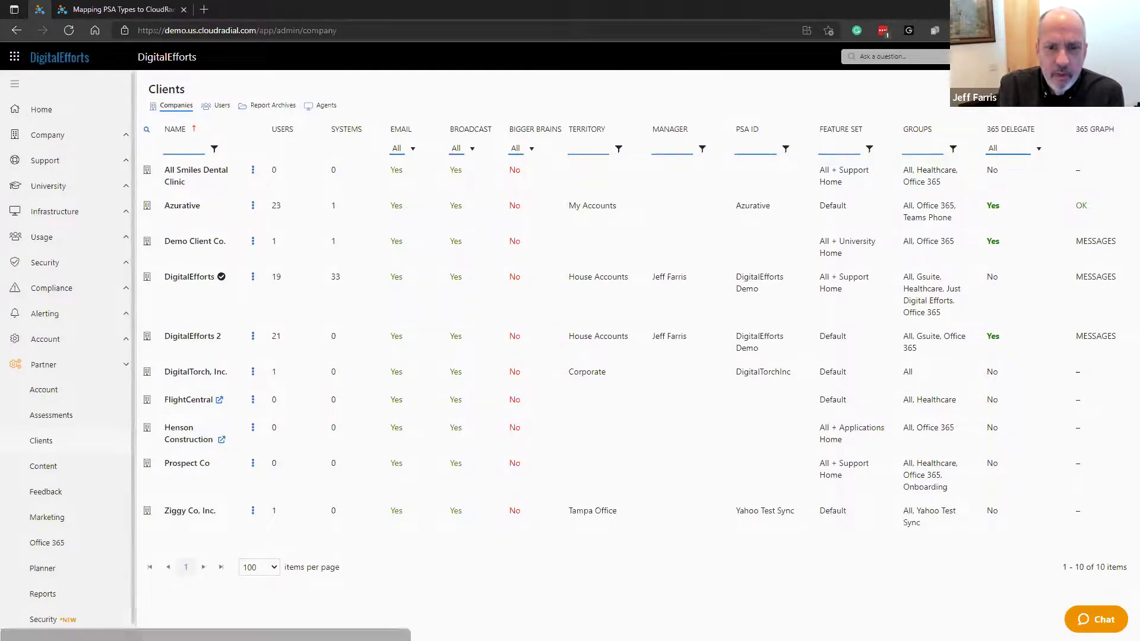
Open the partner's security roles, try to add a new role, and view the custom role with reporting access without saving
{"action": "left_click", "coordinate": [43, 619]}
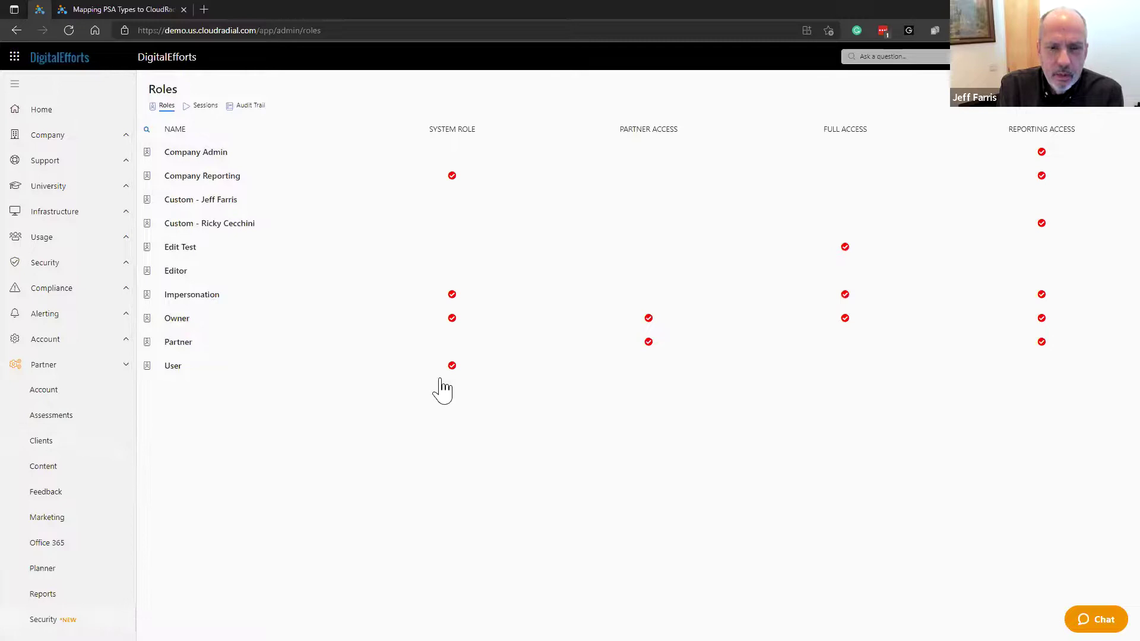
{"action": "left_click", "coordinate": [1060, 111]}
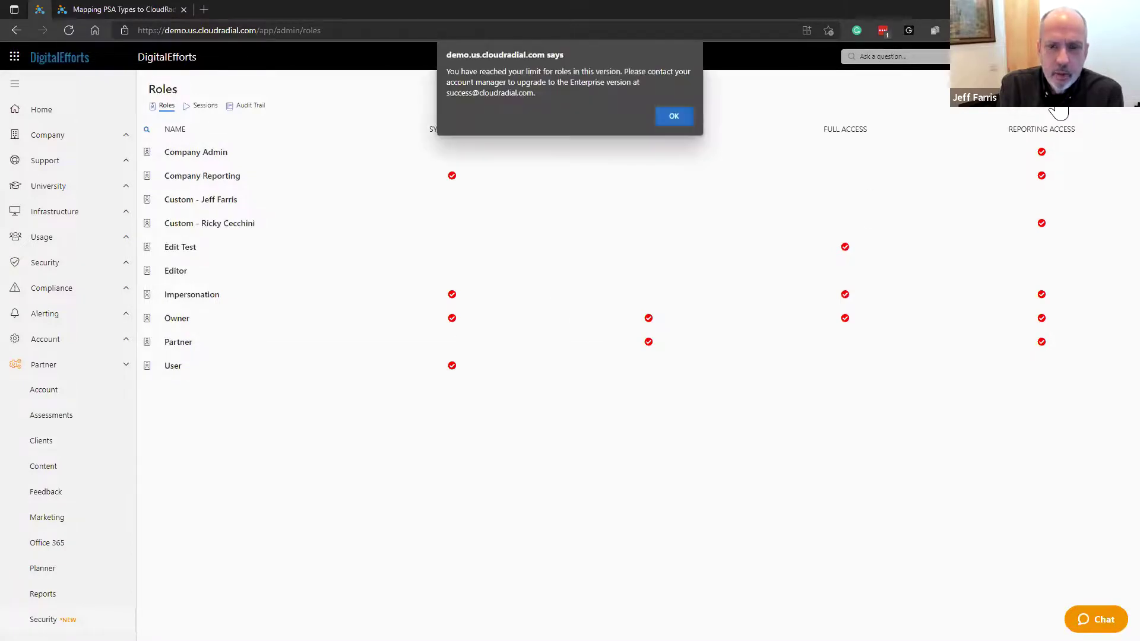
{"action": "left_click", "coordinate": [680, 117]}
{"action": "left_click", "coordinate": [979, 136]}
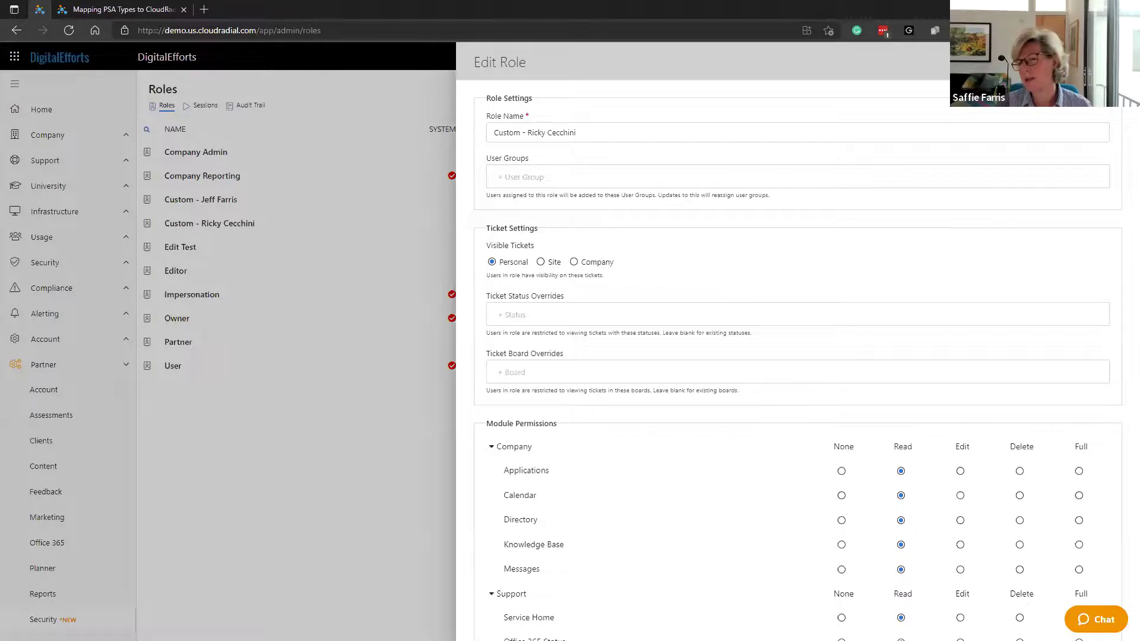
{"action": "key", "text": "Escape"}
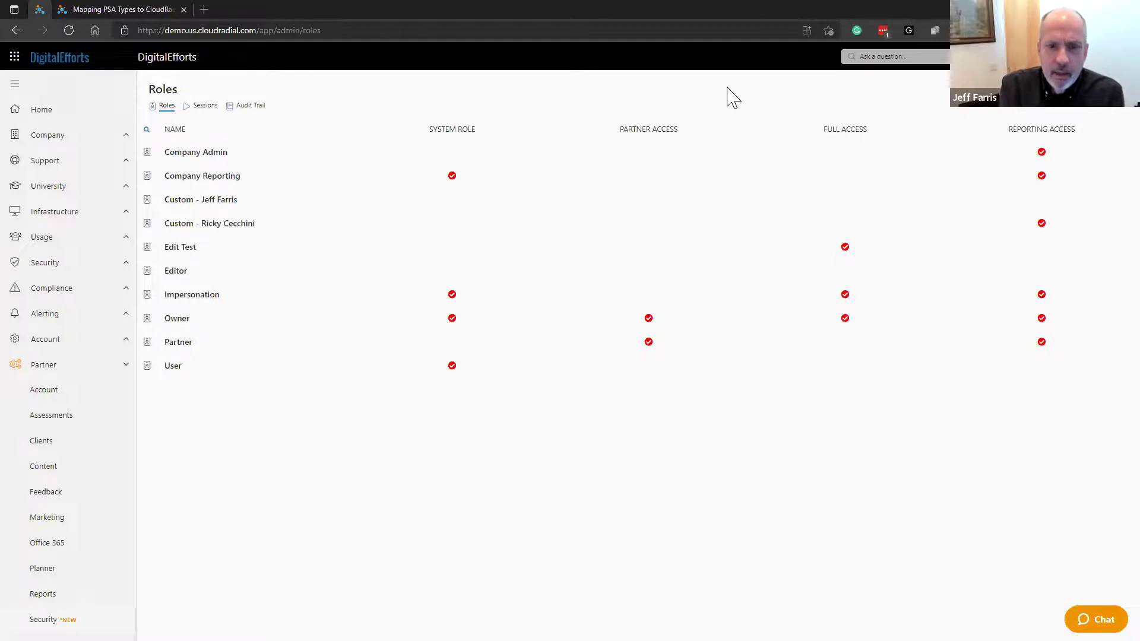
Review the Impersonation system role's settings and permissions, and close its details
{"action": "left_click", "coordinate": [558, 289]}
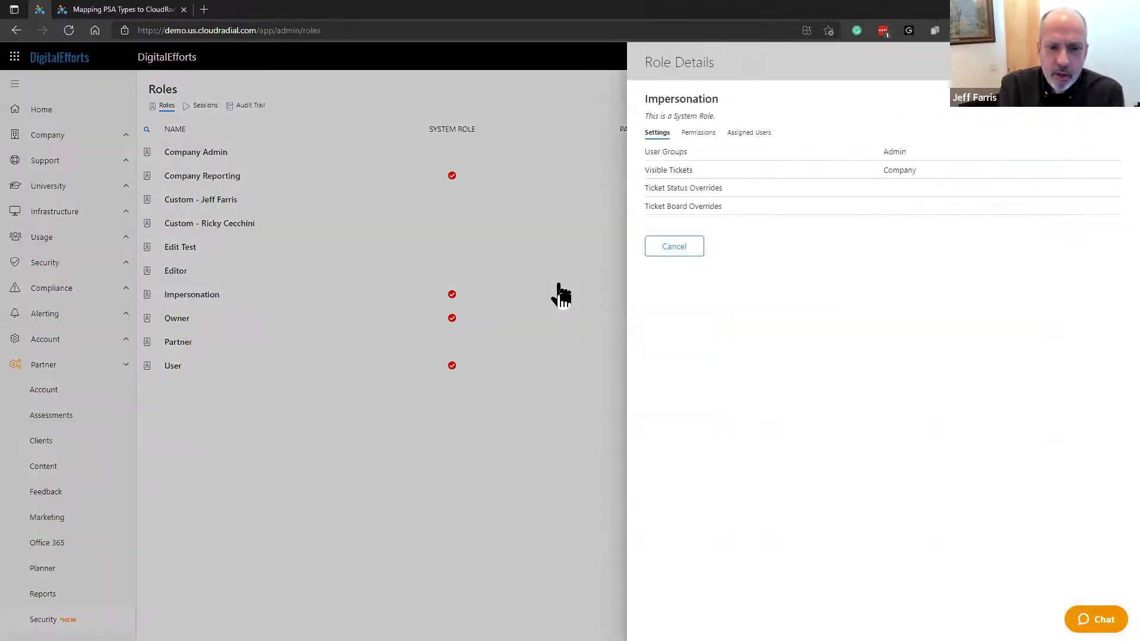
{"action": "left_click", "coordinate": [708, 136]}
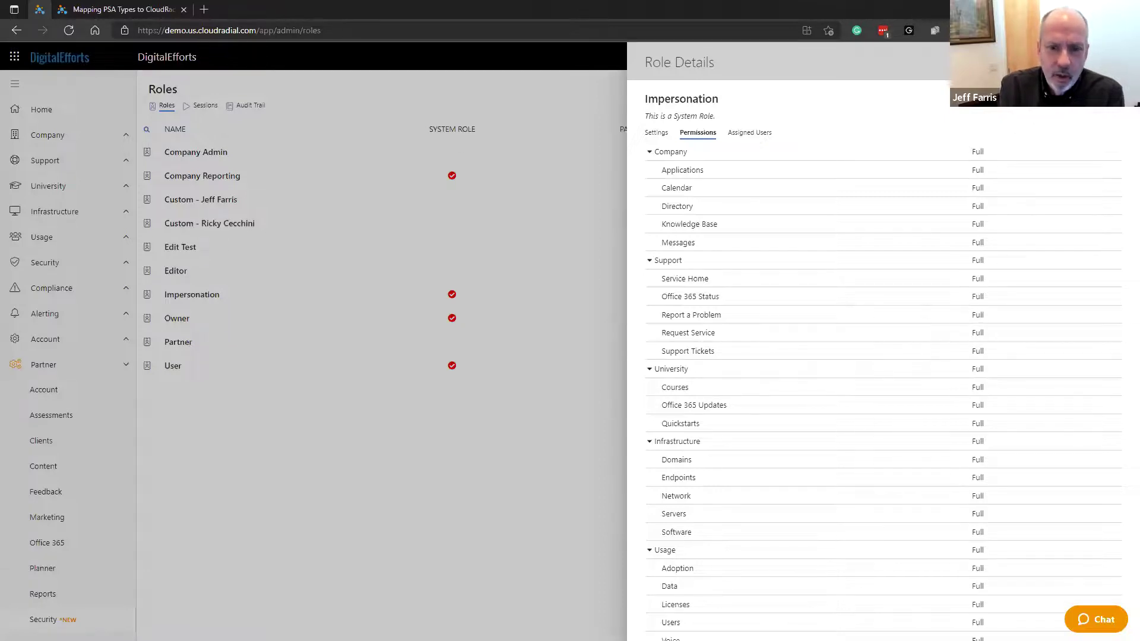
{"action": "left_click", "coordinate": [1122, 62]}
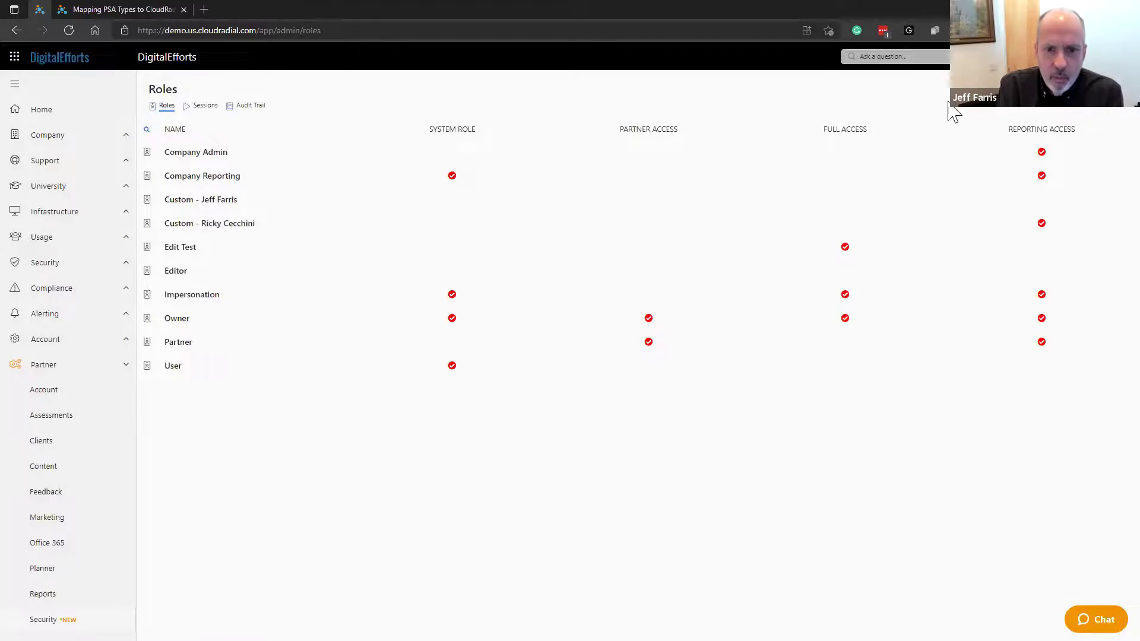
Try again to add a role, and view the edit form of the custom role without reporting access, leaving without saving
{"action": "left_click", "coordinate": [1040, 109]}
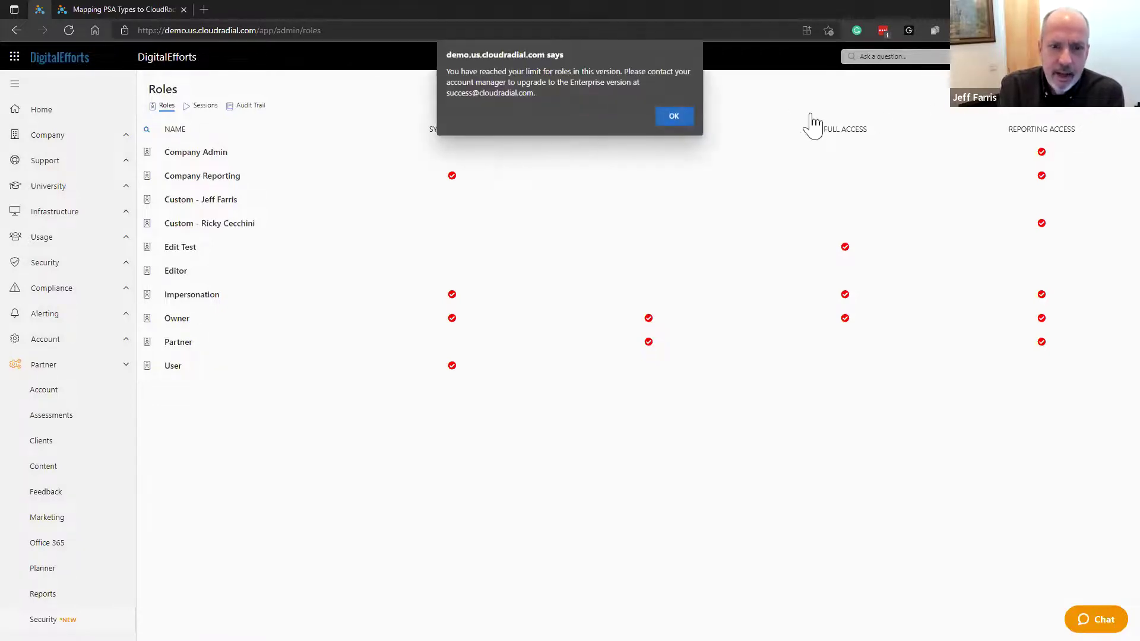
{"action": "left_click", "coordinate": [680, 117]}
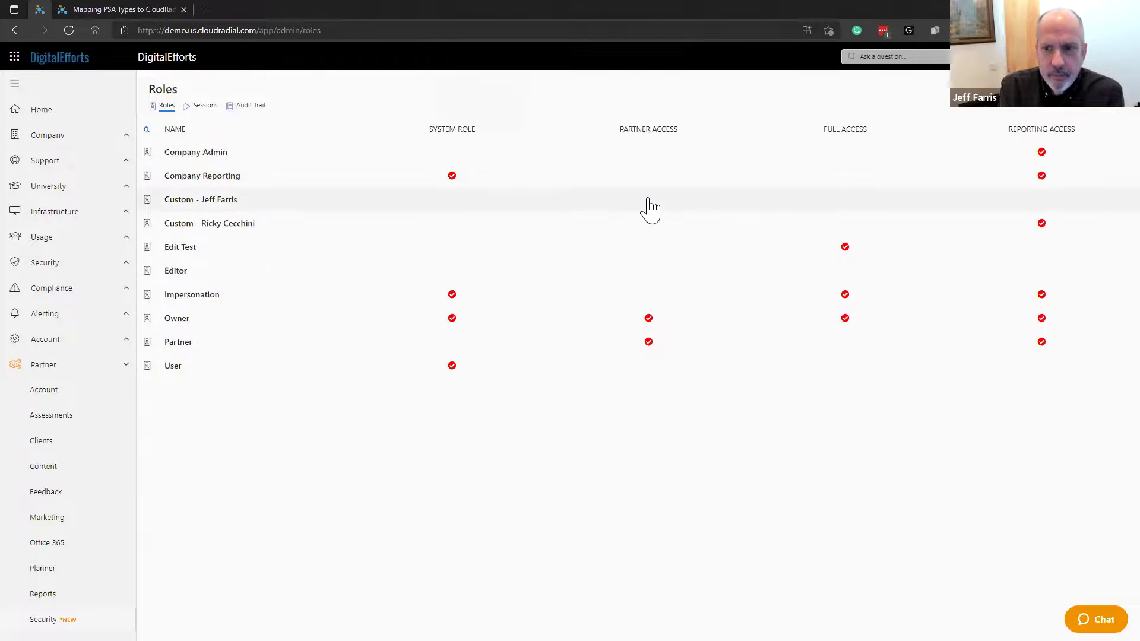
{"action": "left_click", "coordinate": [649, 202]}
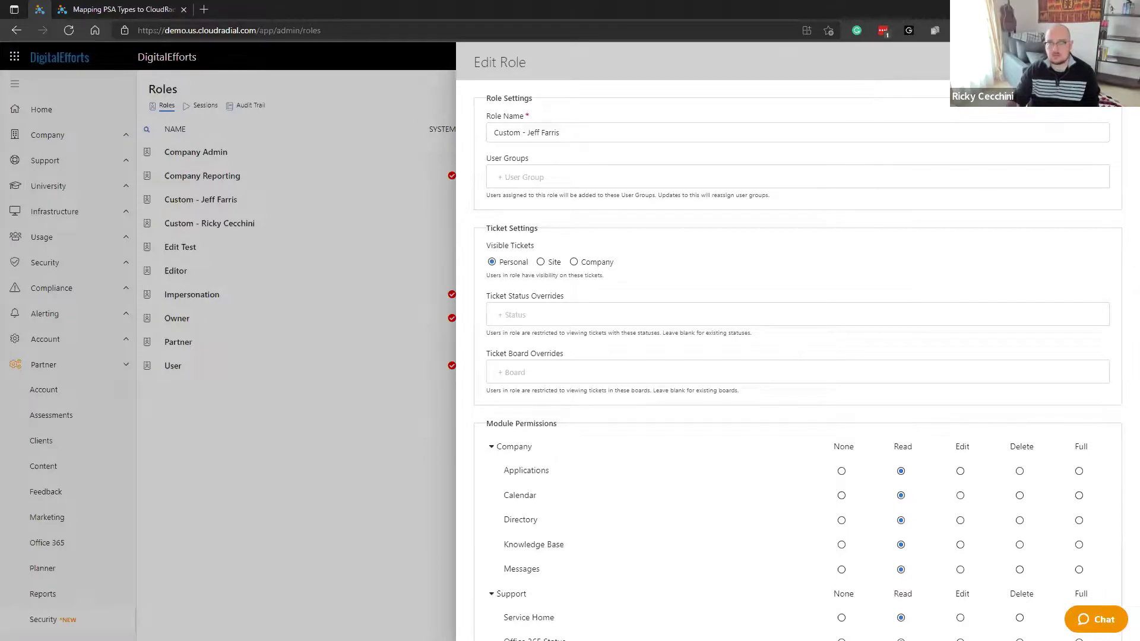
{"action": "key", "text": "Escape"}
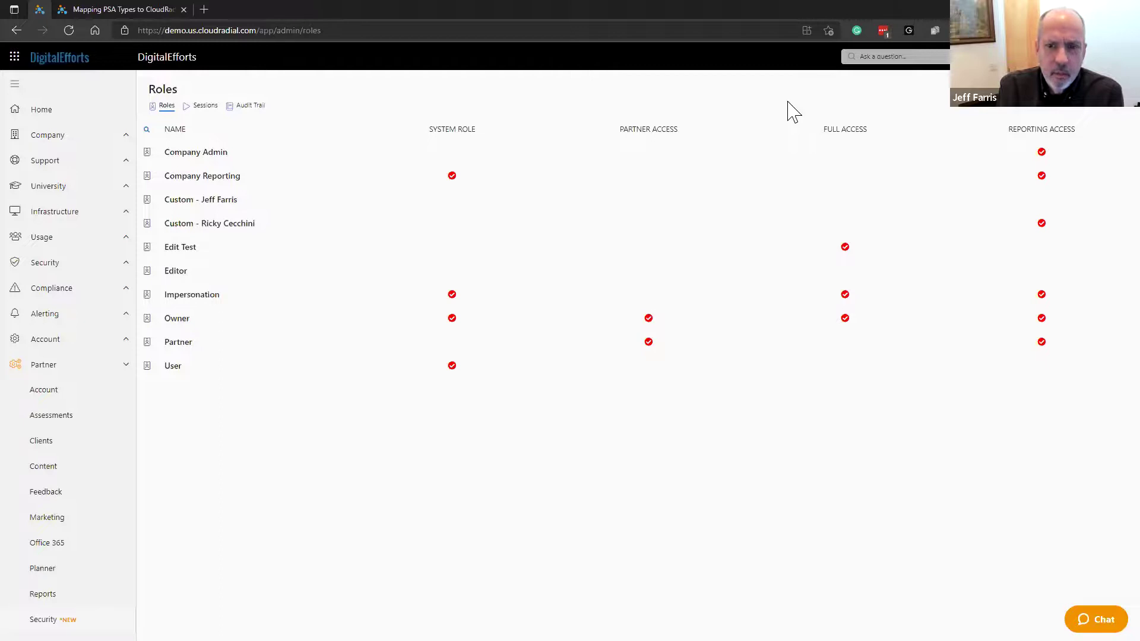
Open the partner's client companies, switch to the company's usage users, and look through the roles assigned to them
{"action": "left_click", "coordinate": [66, 442]}
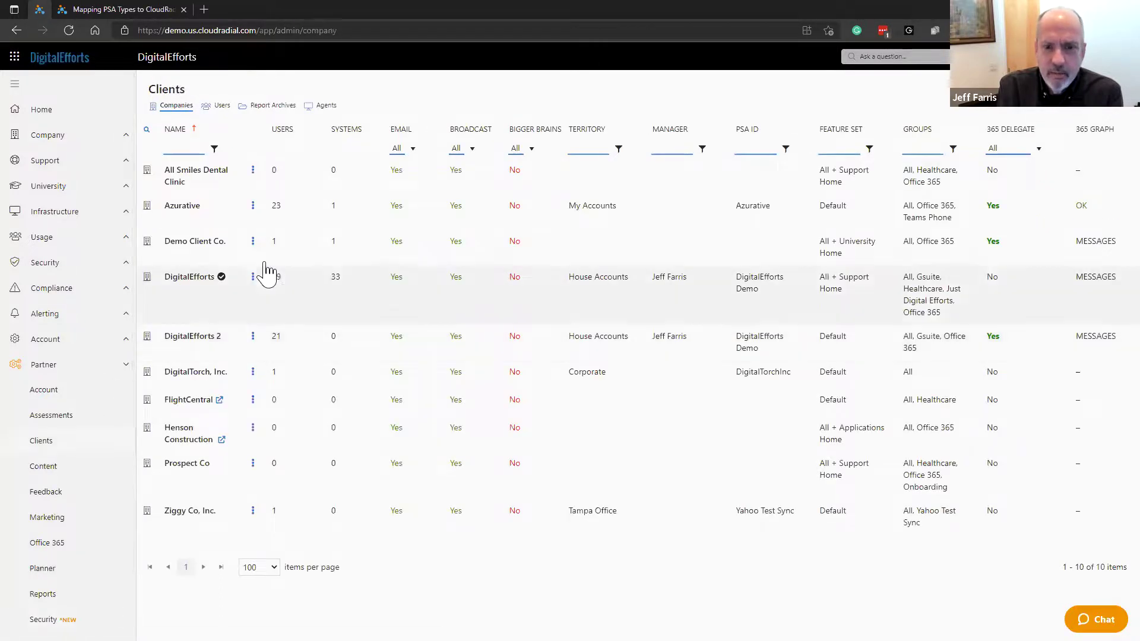
{"action": "left_click", "coordinate": [83, 240]}
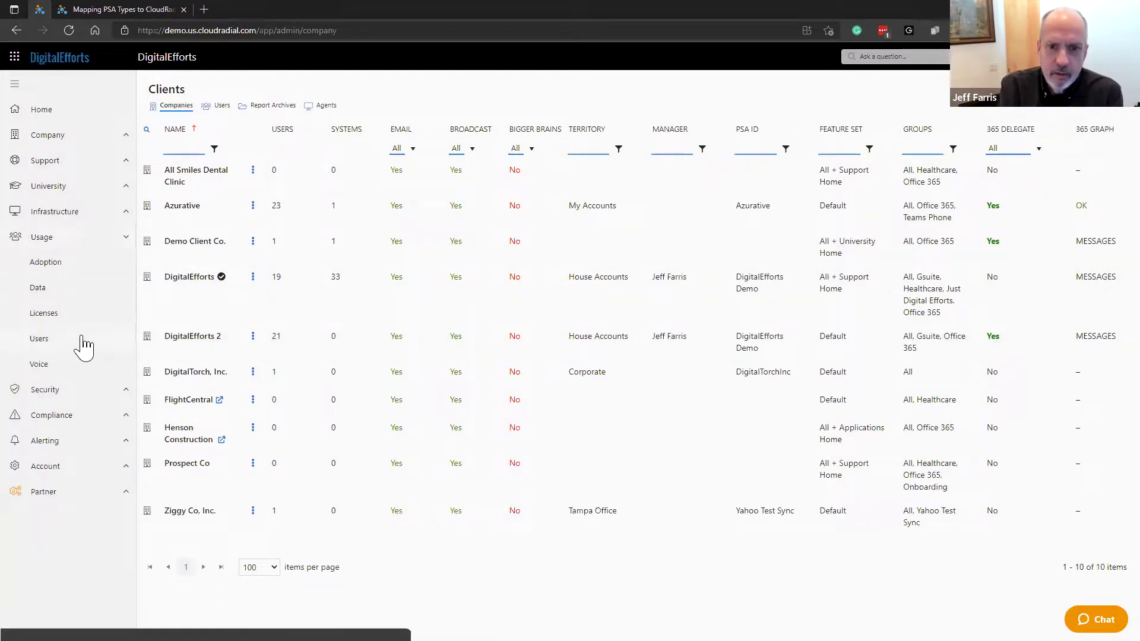
{"action": "left_click", "coordinate": [83, 337]}
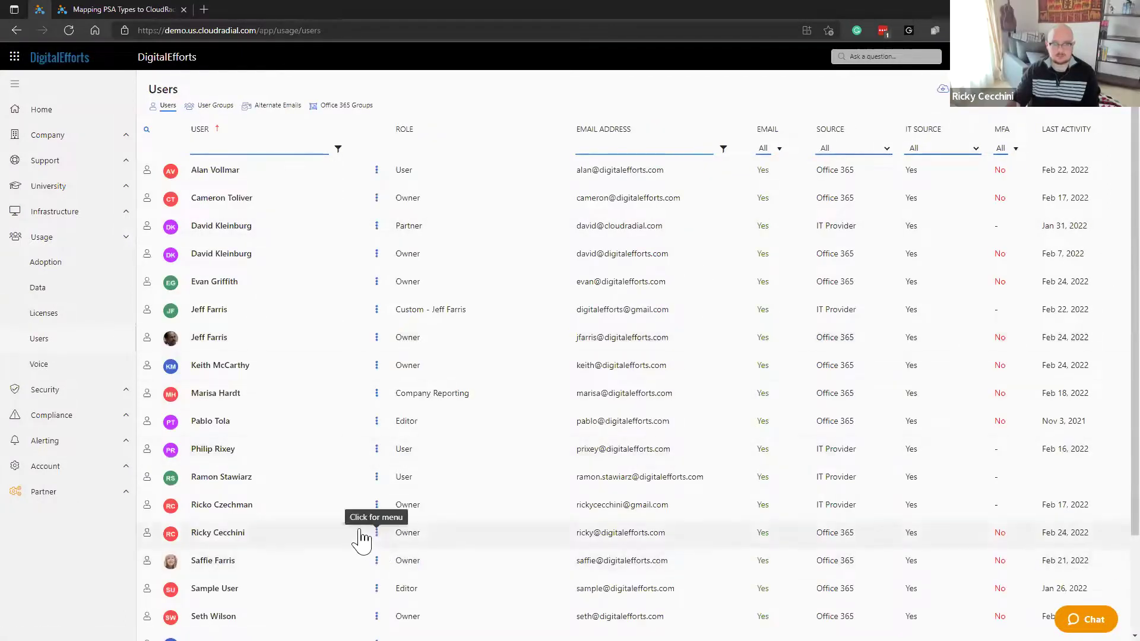
{"action": "scroll", "coordinate": [368, 552], "scroll_direction": "down", "scroll_amount": 3}
{"action": "scroll", "coordinate": [332, 529], "scroll_direction": "up", "scroll_amount": 3}
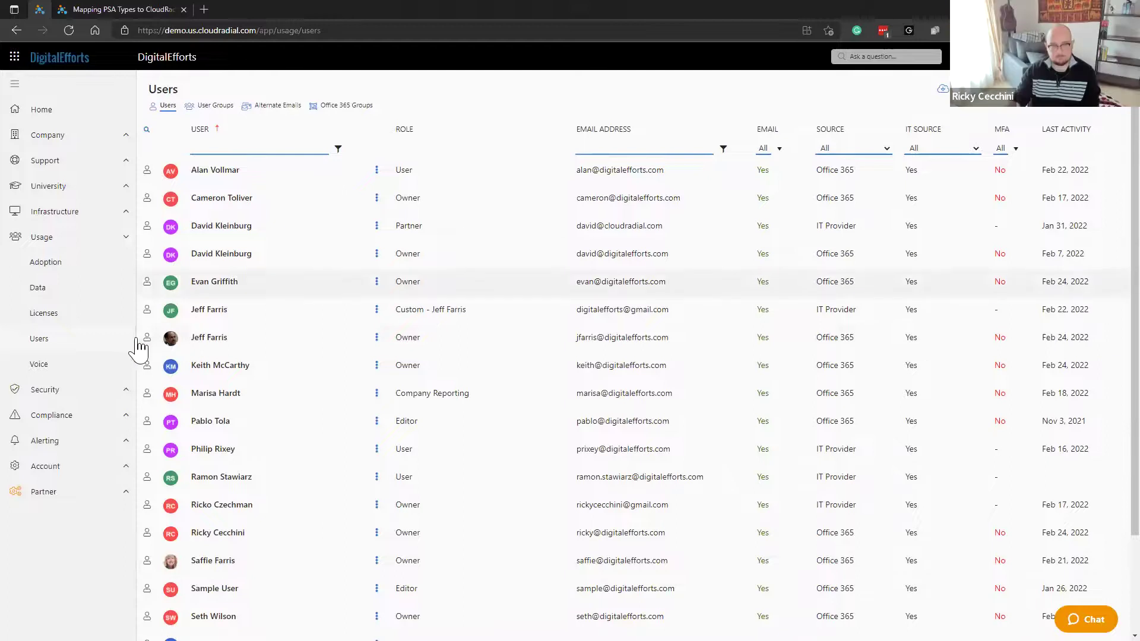
Open the custom role with reporting access, set its visible tickets to Company, review its module permissions, and close without saving
{"action": "left_click", "coordinate": [92, 492]}
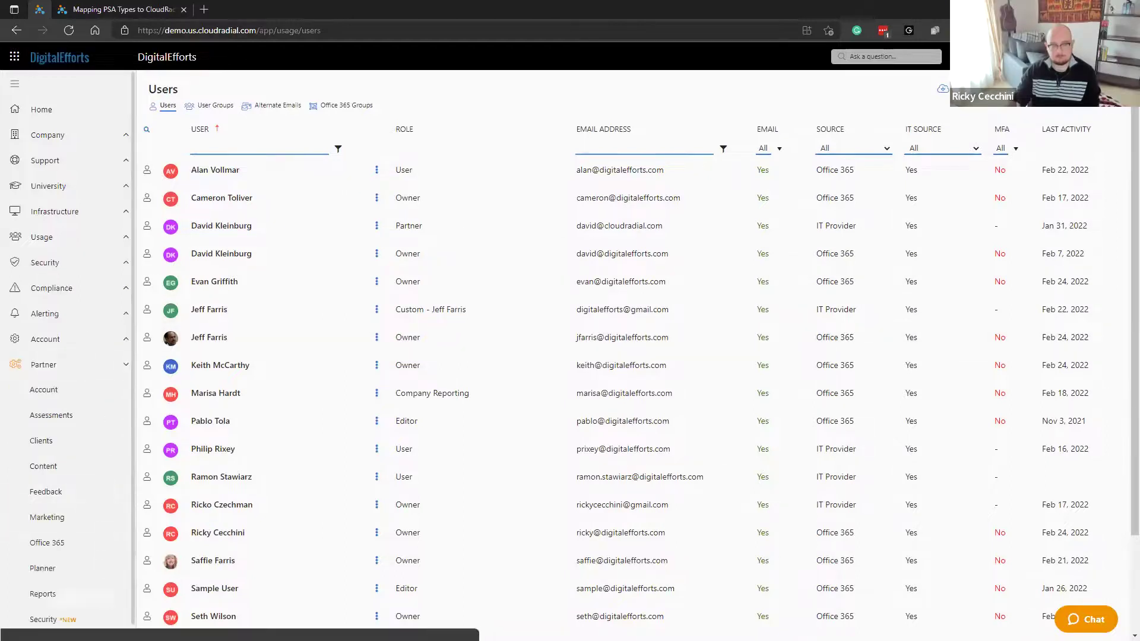
{"action": "left_click", "coordinate": [46, 619]}
{"action": "left_click", "coordinate": [482, 226]}
{"action": "left_click", "coordinate": [671, 234]}
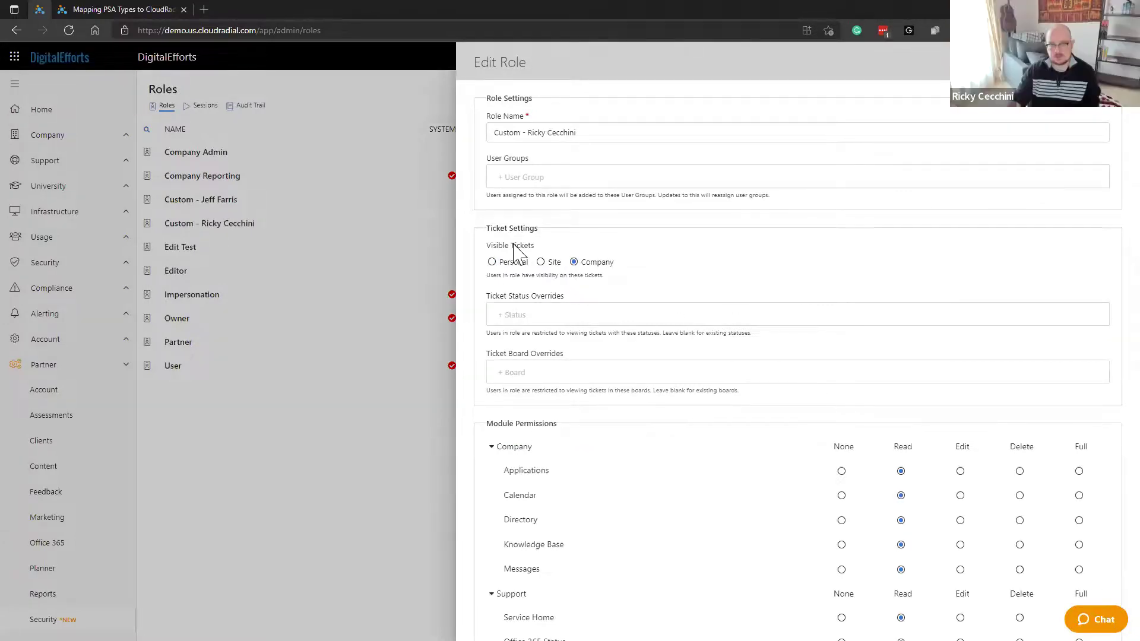
{"action": "scroll", "coordinate": [523, 250], "scroll_direction": "down", "scroll_amount": 1}
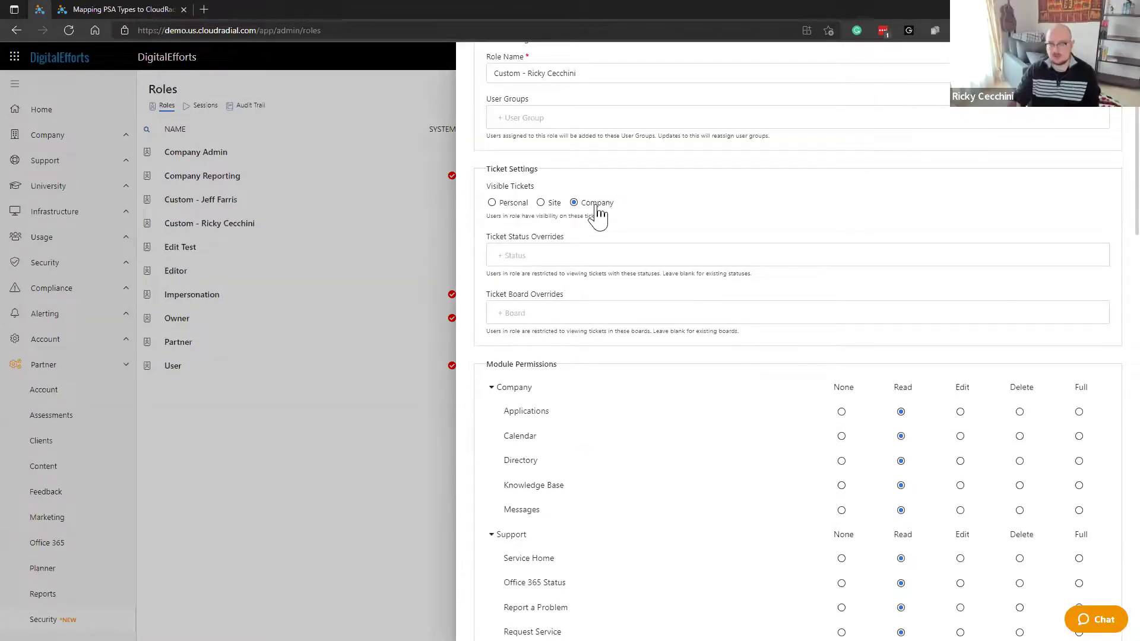
{"action": "scroll", "coordinate": [599, 217], "scroll_direction": "down", "scroll_amount": 1}
{"action": "left_click", "coordinate": [901, 376]}
{"action": "scroll", "coordinate": [896, 433], "scroll_direction": "up", "scroll_amount": 2}
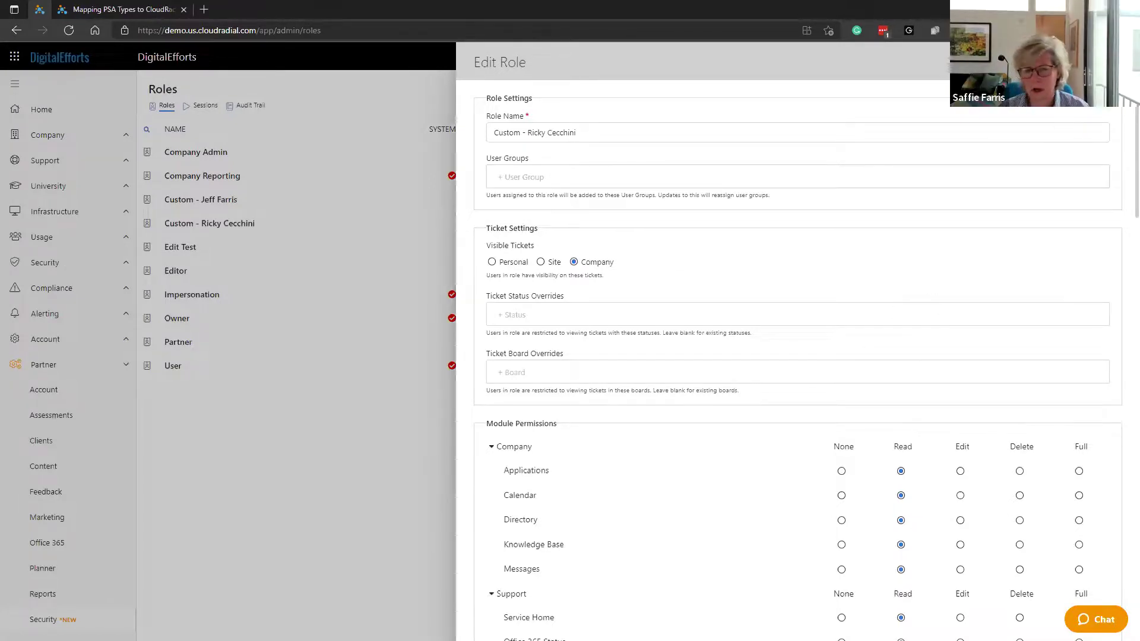
{"action": "left_click", "coordinate": [145, 152]}
Open the security audit trail and examine the logged entities, actions, users and sources of the changes
{"action": "left_click", "coordinate": [251, 106]}
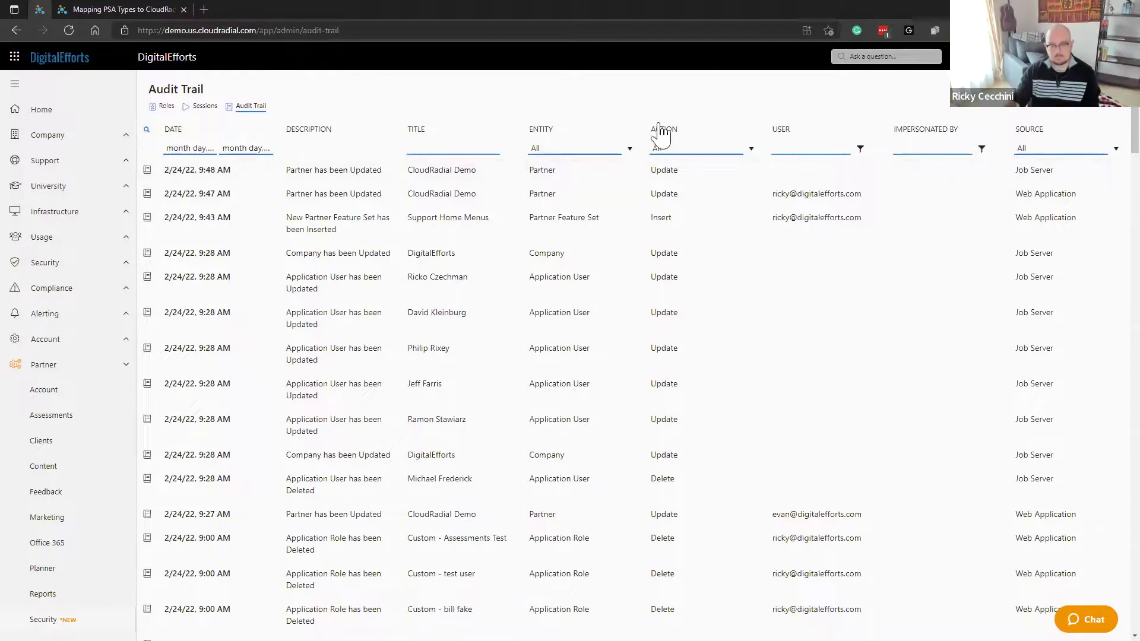
{"action": "scroll", "coordinate": [1099, 110], "scroll_direction": "down", "scroll_amount": 2}
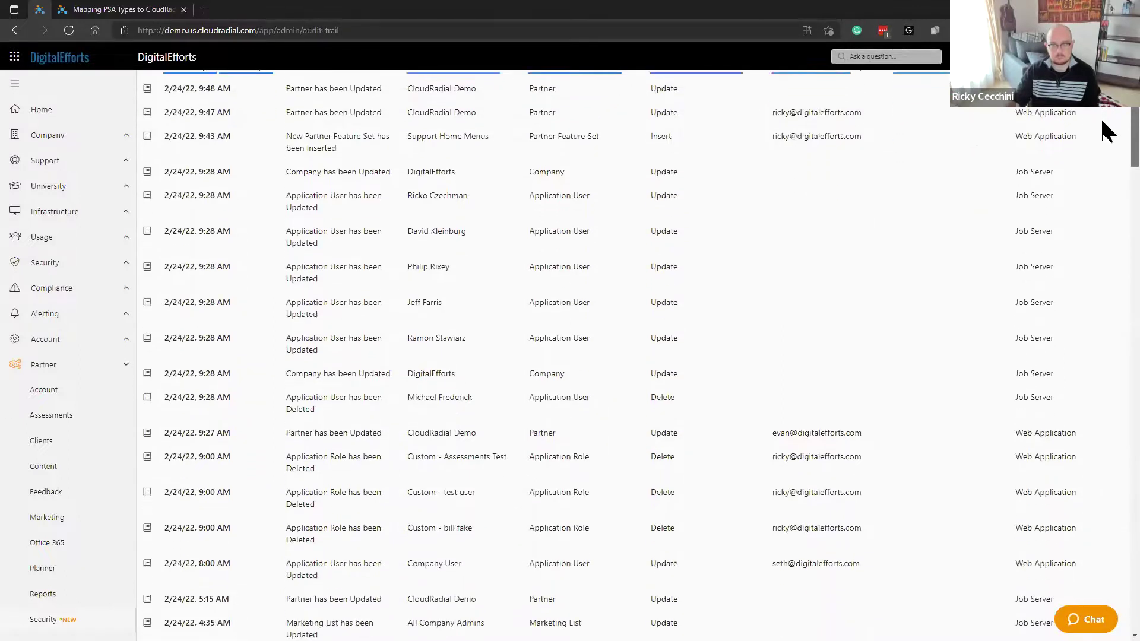
{"action": "scroll", "coordinate": [1102, 124], "scroll_direction": "down", "scroll_amount": 4}
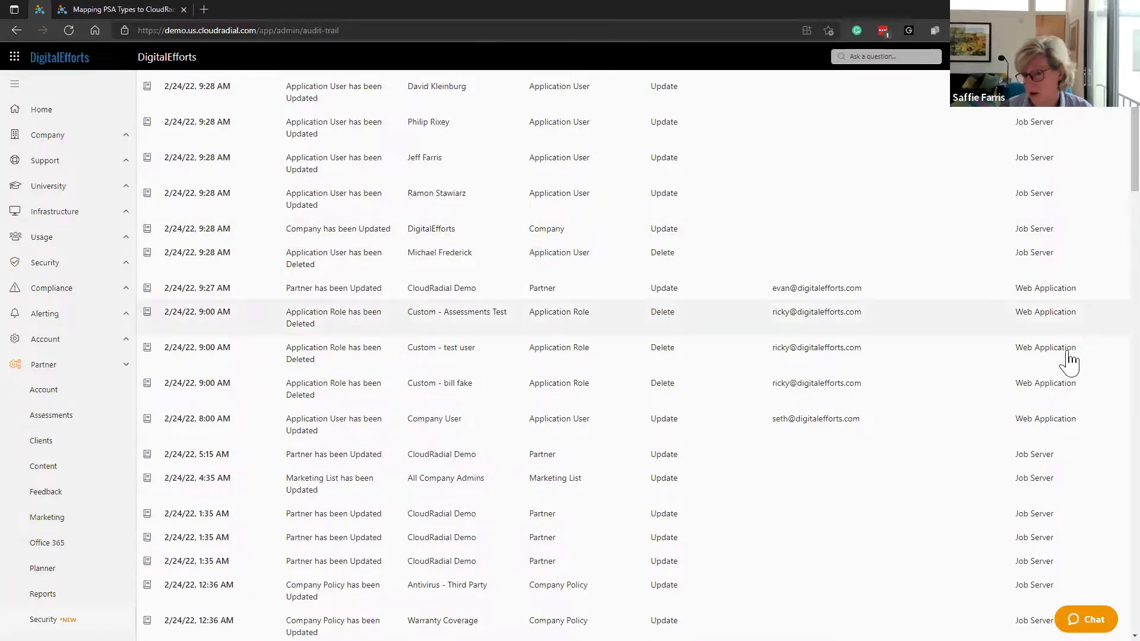
{"action": "scroll", "coordinate": [987, 415], "scroll_direction": "up", "scroll_amount": 6}
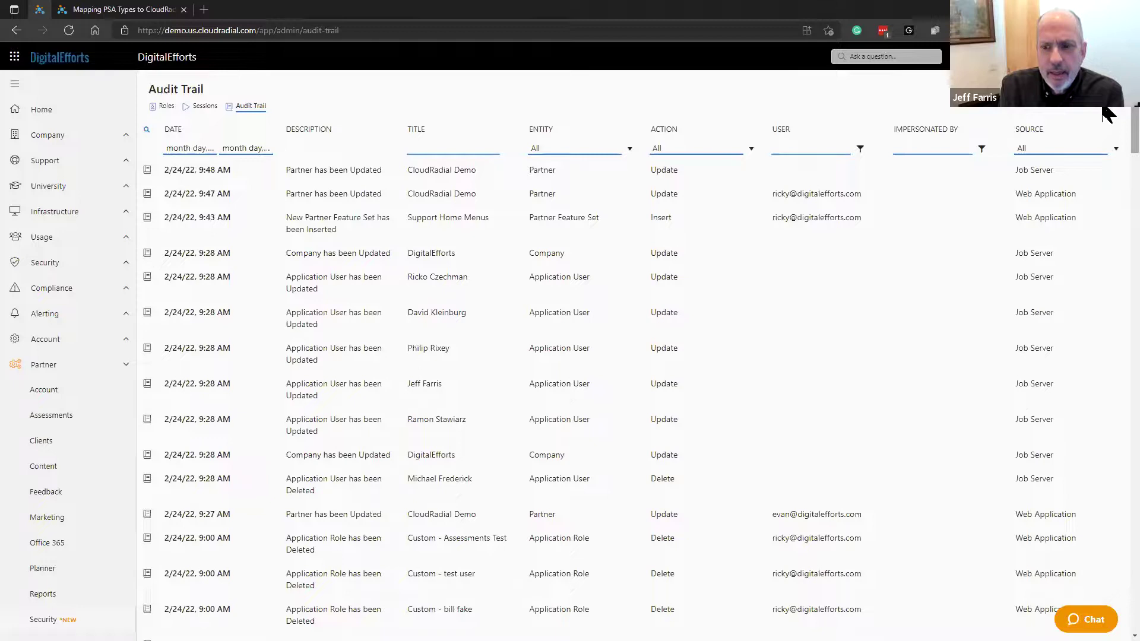
{"action": "scroll", "coordinate": [1102, 108], "scroll_direction": "down", "scroll_amount": 3}
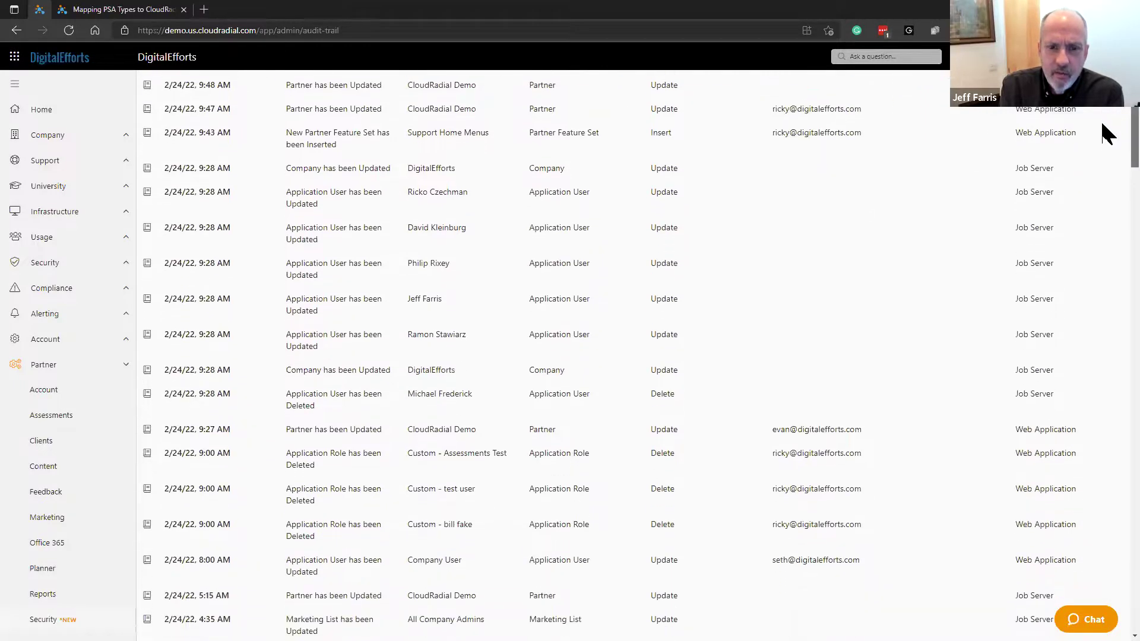
{"action": "scroll", "coordinate": [1102, 152], "scroll_direction": "down", "scroll_amount": 3}
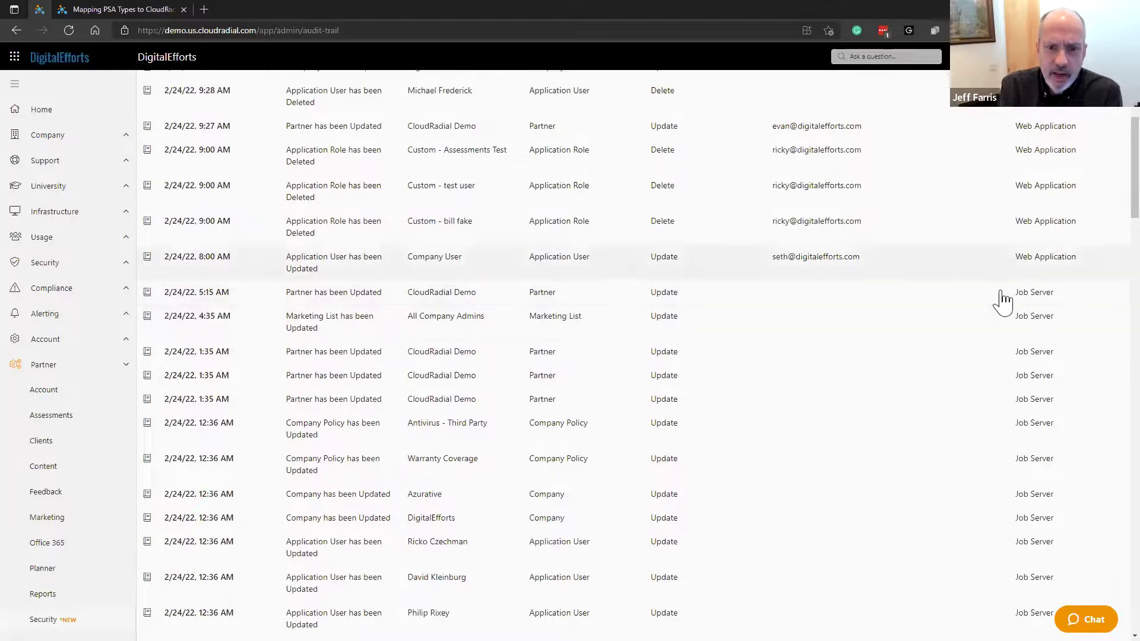
{"action": "scroll", "coordinate": [828, 319], "scroll_direction": "down", "scroll_amount": 3}
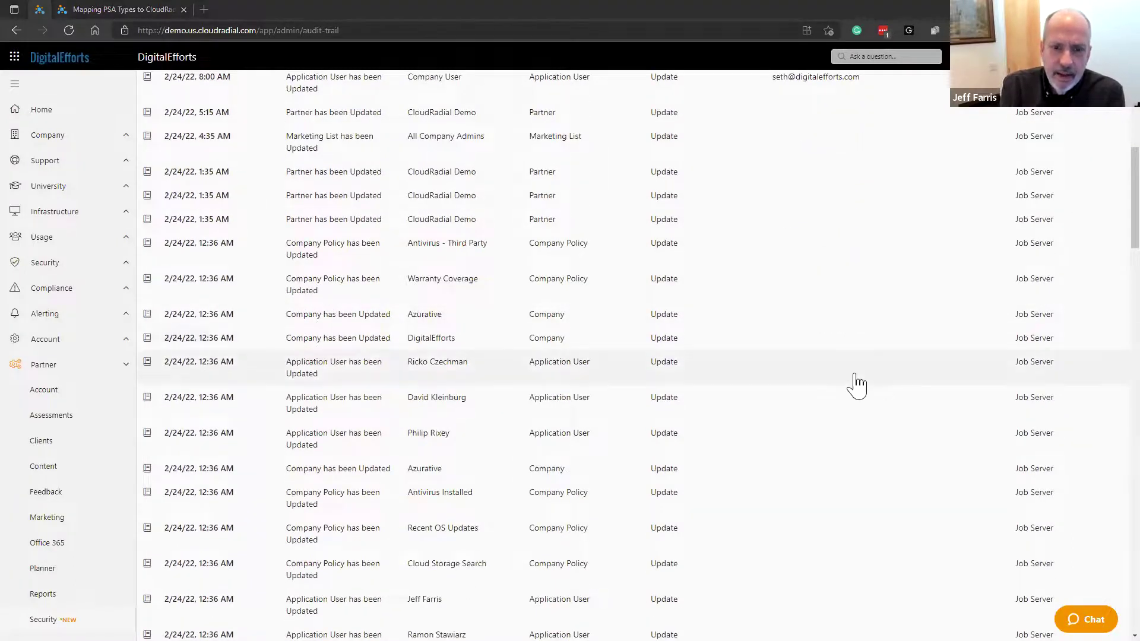
{"action": "scroll", "coordinate": [893, 374], "scroll_direction": "down", "scroll_amount": 2}
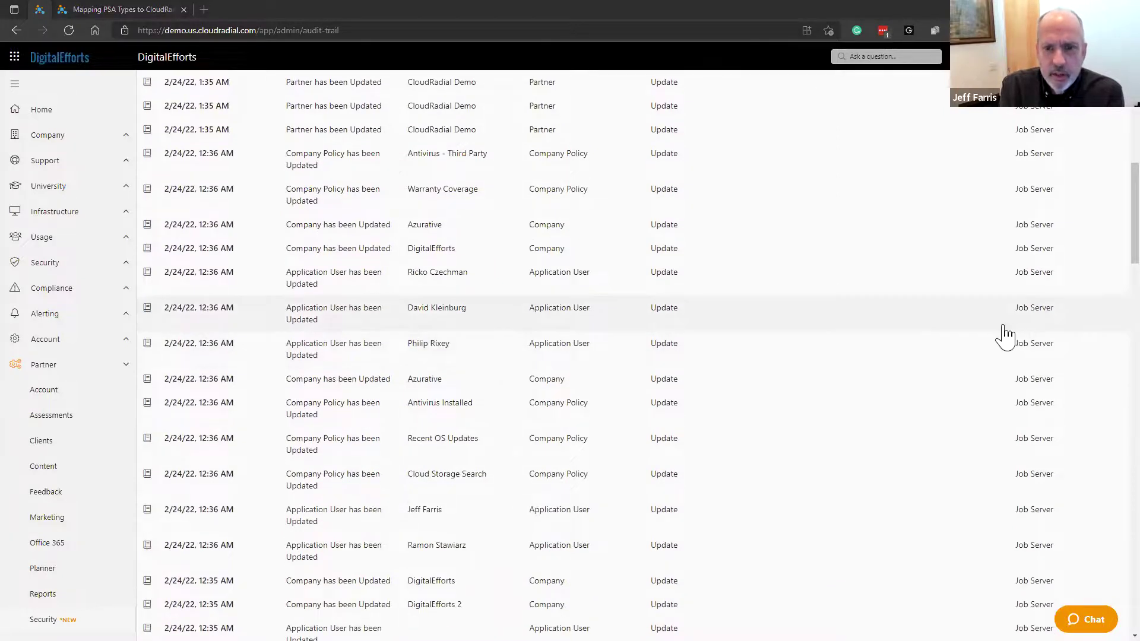
Inspect the recorded changes of a 12:36 AM Application User update from the Job Server, close the details, and browse further entries
{"action": "left_click", "coordinate": [979, 329]}
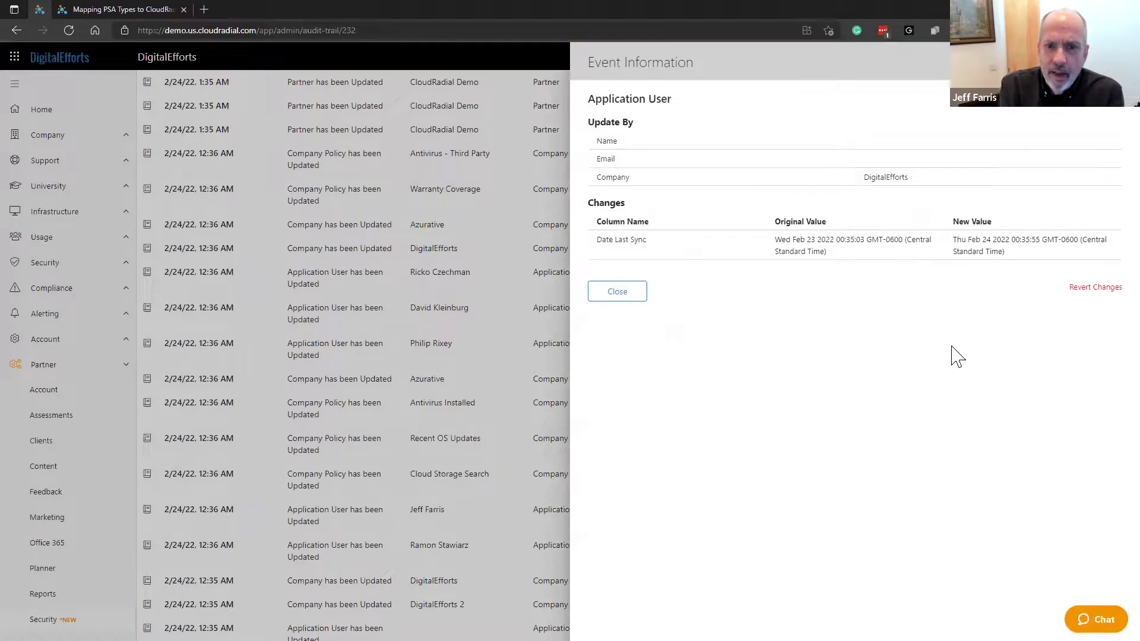
{"action": "left_click", "coordinate": [612, 292]}
{"action": "scroll", "coordinate": [809, 381], "scroll_direction": "down", "scroll_amount": 6}
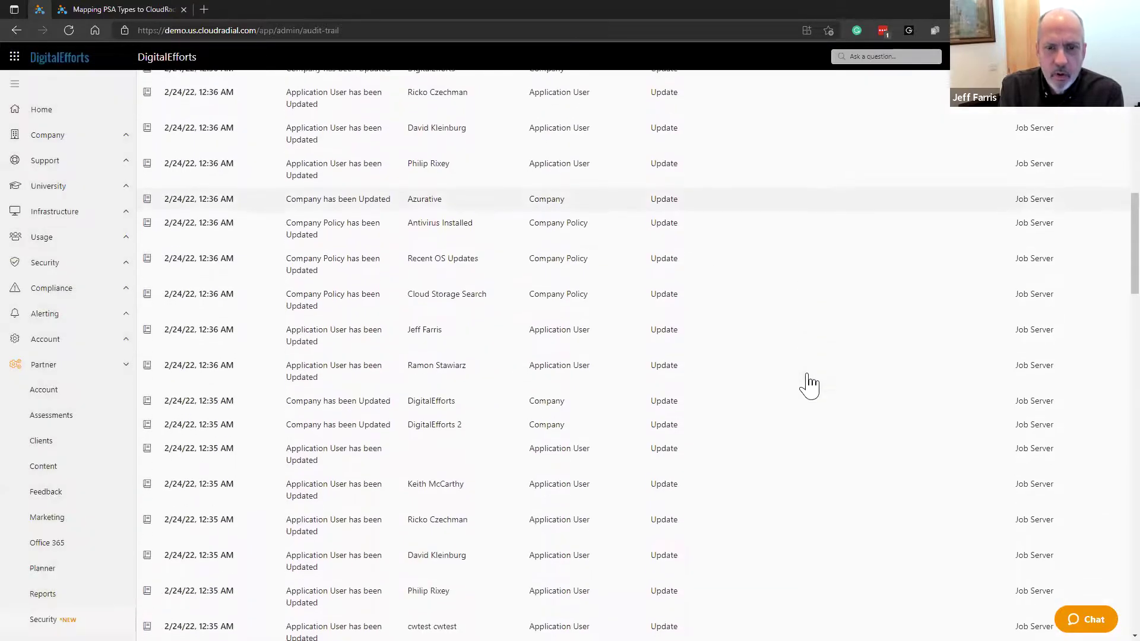
Look through the audit trail's older entries down to the end of the first page, then return to the newest ones
{"action": "scroll", "coordinate": [809, 382], "scroll_direction": "down", "scroll_amount": 6}
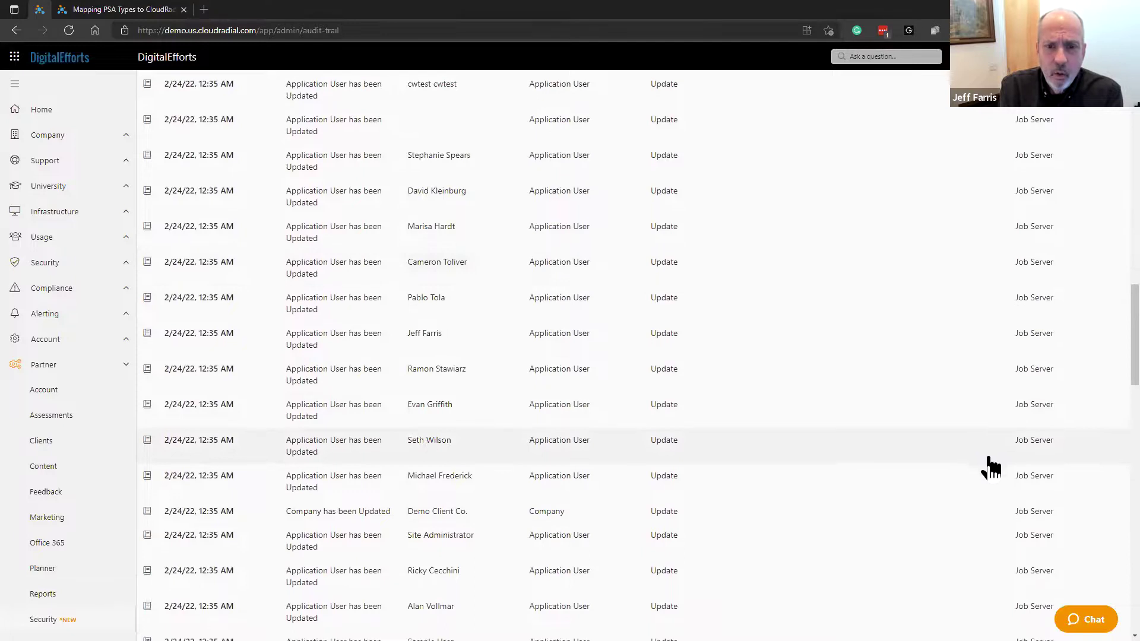
{"action": "scroll", "coordinate": [986, 466], "scroll_direction": "down", "scroll_amount": 8}
{"action": "scroll", "coordinate": [990, 468], "scroll_direction": "down", "scroll_amount": 7}
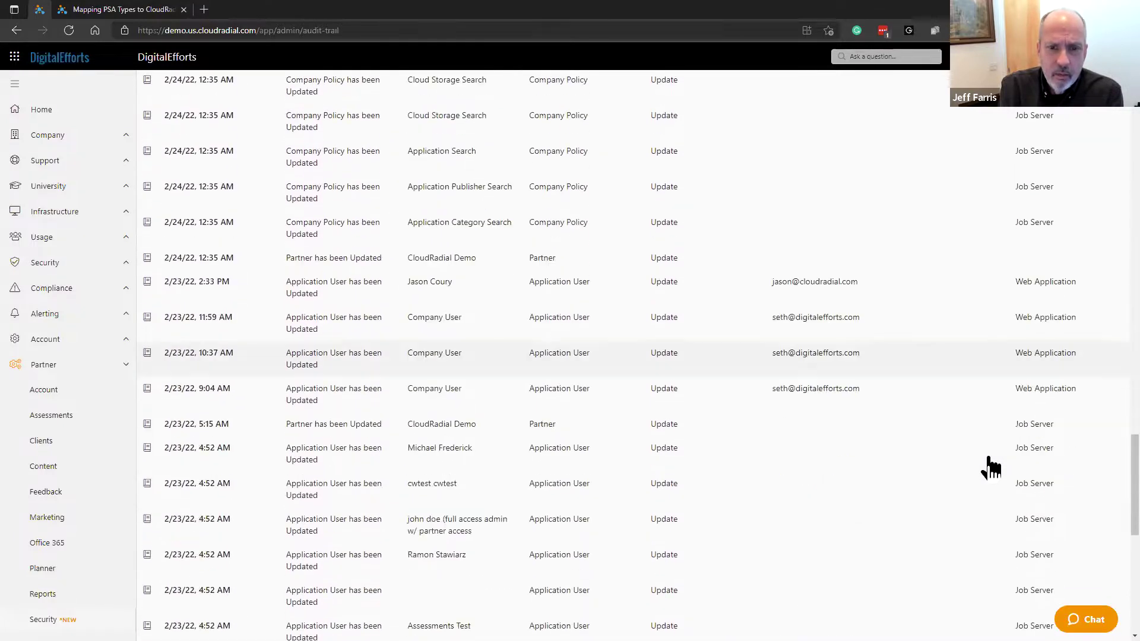
{"action": "scroll", "coordinate": [990, 467], "scroll_direction": "down", "scroll_amount": 8}
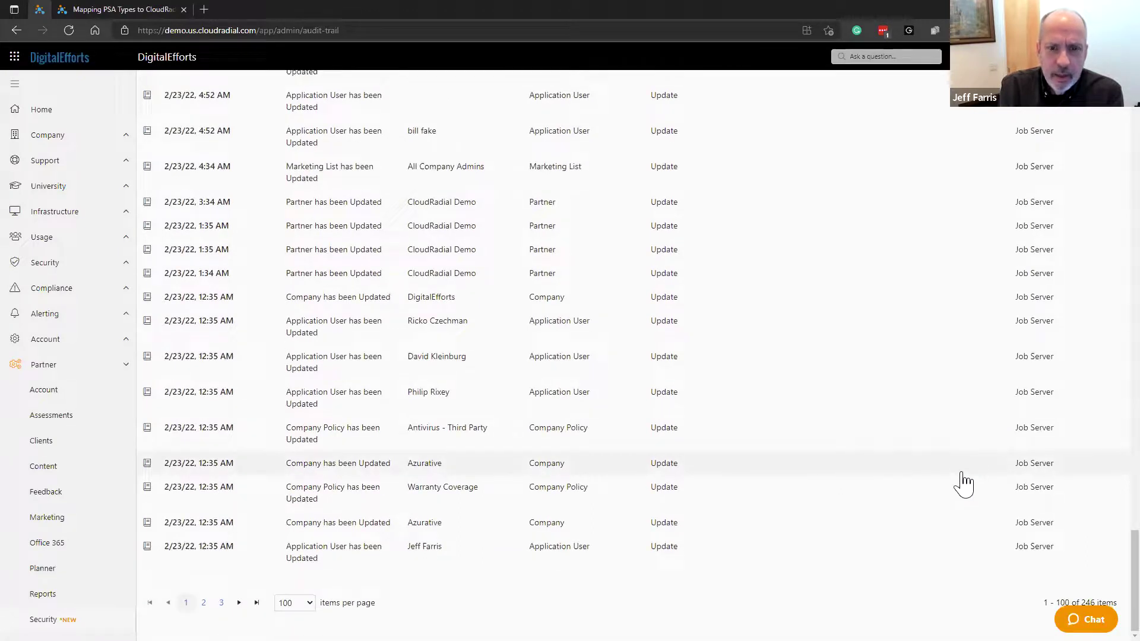
{"action": "scroll", "coordinate": [1102, 400], "scroll_direction": "up", "scroll_amount": 20}
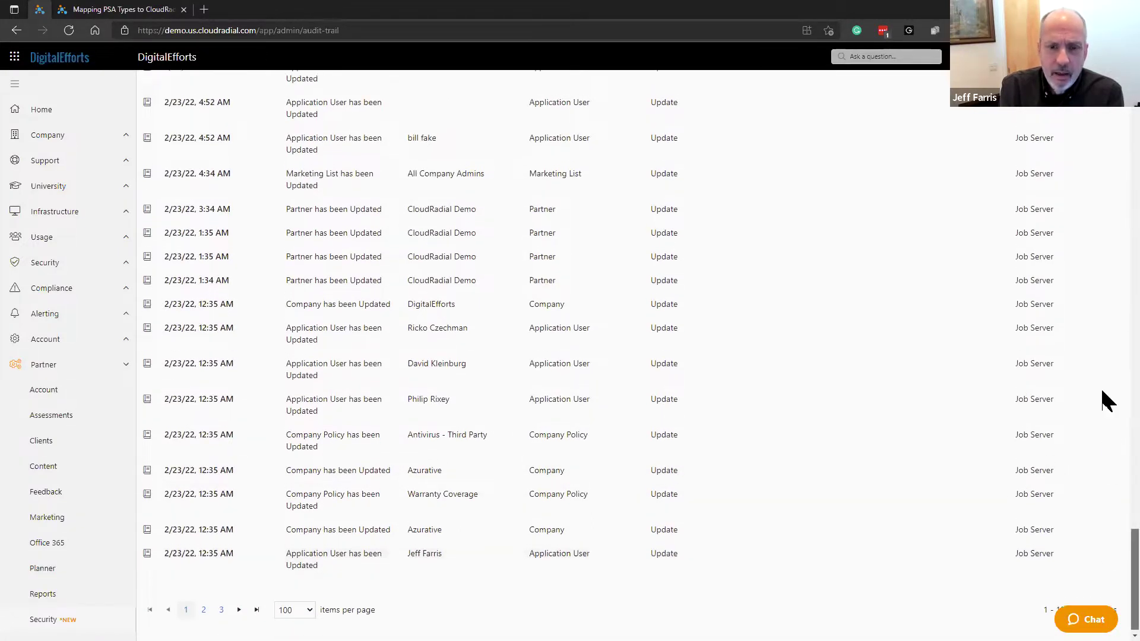
{"action": "scroll", "coordinate": [954, 109], "scroll_direction": "up", "scroll_amount": 3}
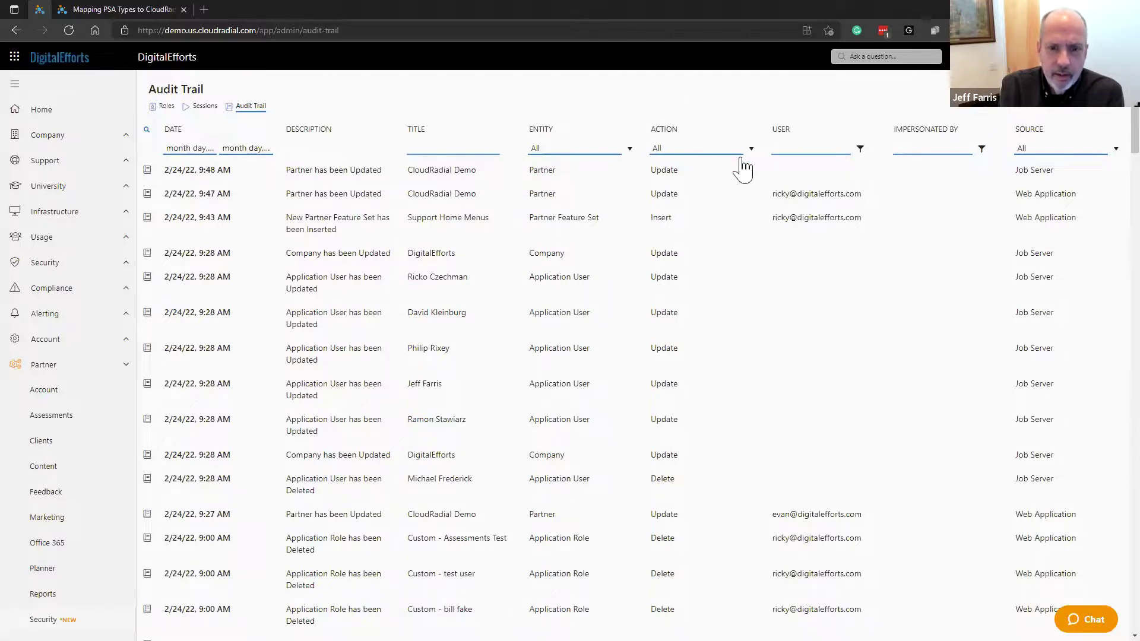
Open the security sessions log and examine its users, impersonation, companies and sources of the recorded sessions
{"action": "left_click", "coordinate": [202, 107]}
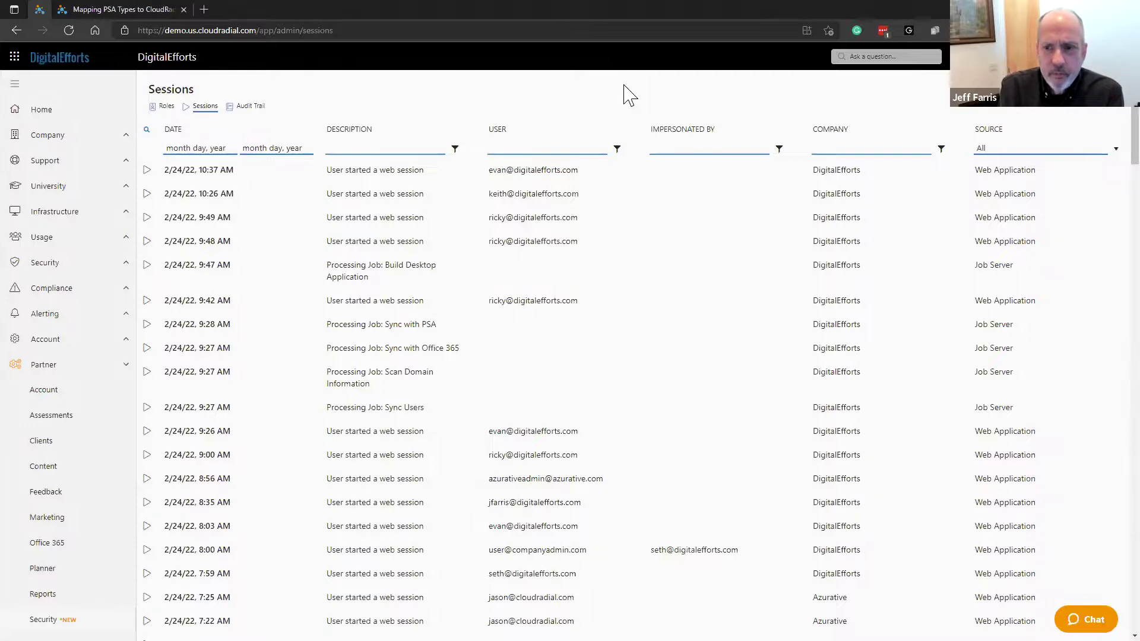
{"action": "scroll", "coordinate": [761, 204], "scroll_direction": "down", "scroll_amount": 3}
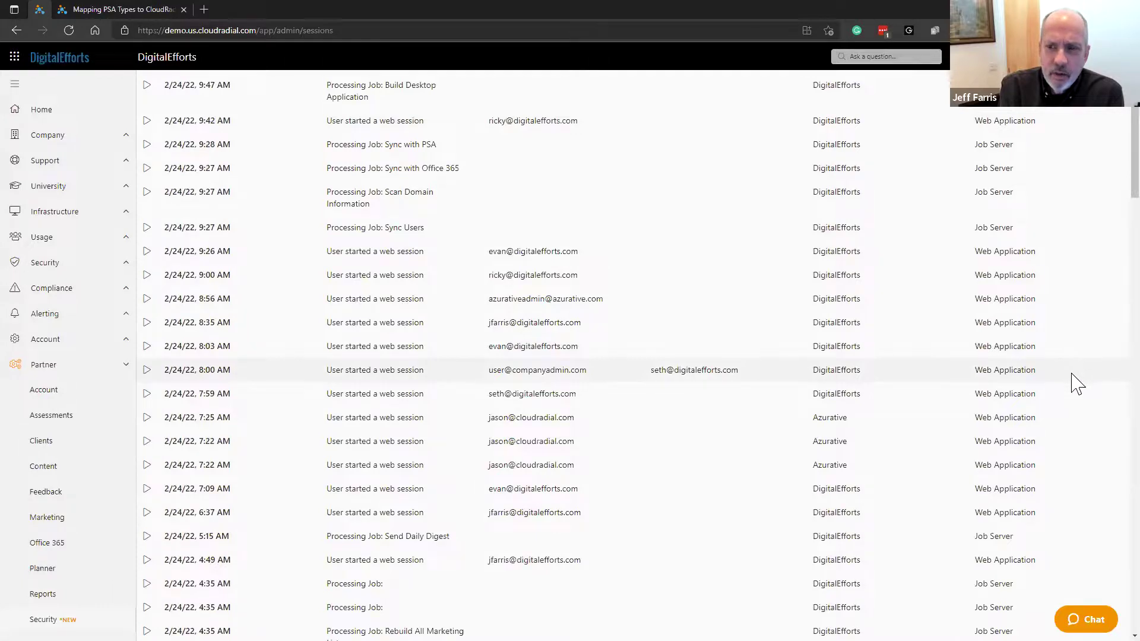
{"action": "scroll", "coordinate": [1076, 383], "scroll_direction": "up", "scroll_amount": 3}
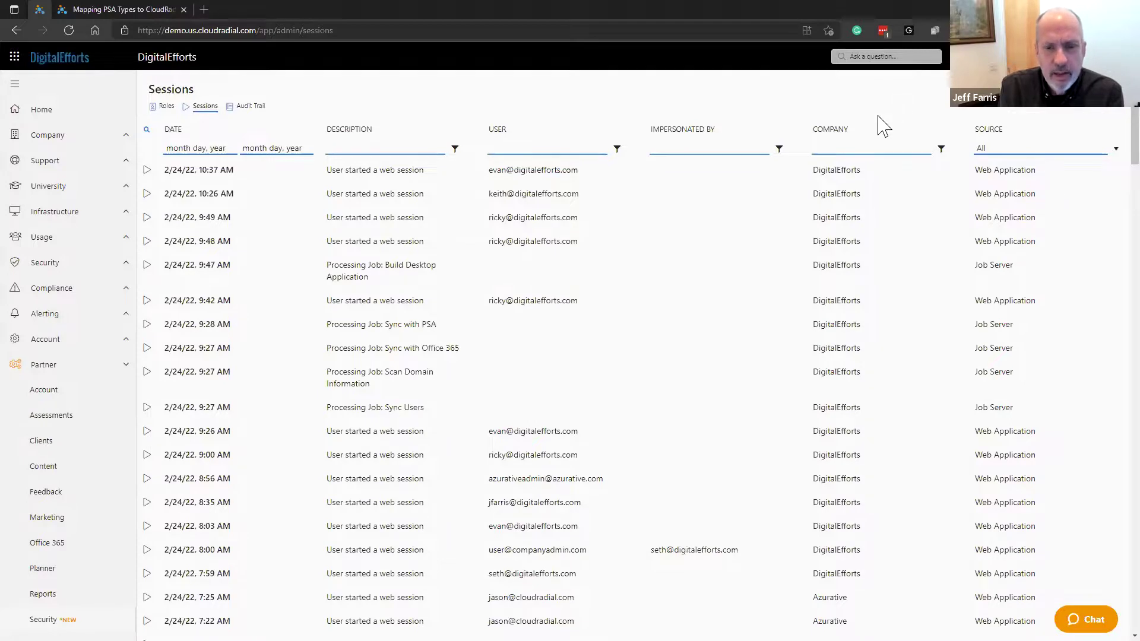
View the partner's client companies, then go back to the list of security roles
{"action": "left_click", "coordinate": [89, 448]}
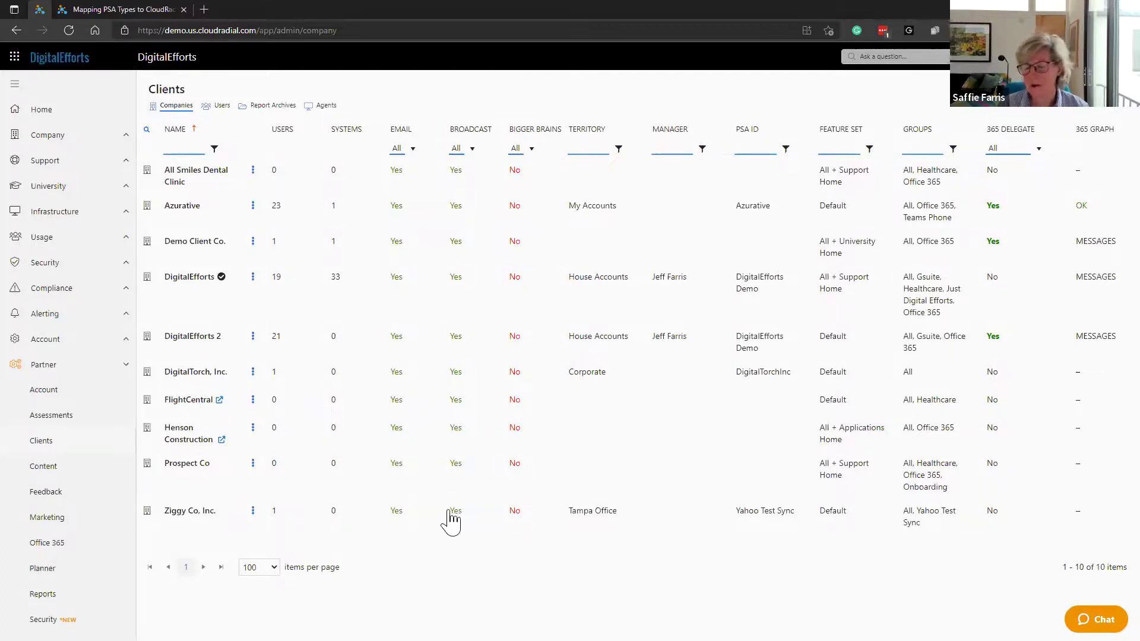
{"action": "left_click", "coordinate": [43, 619]}
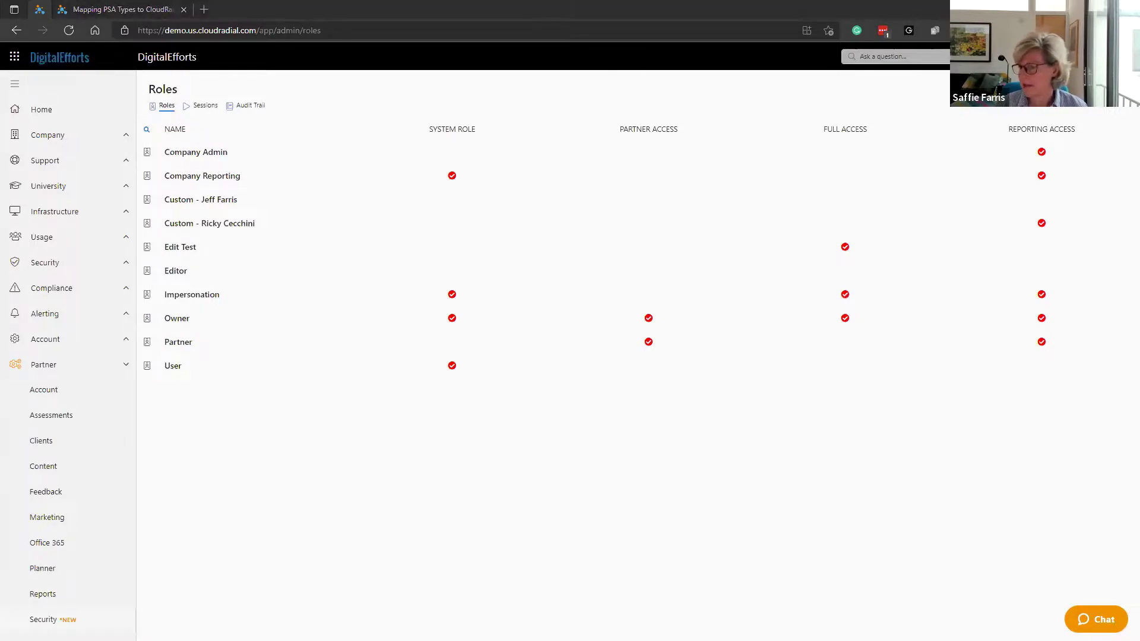
Switch to Microsoft Teams, set its theme to Default, and close the Teams settings
{"action": "key", "text": "alt+Tab"}
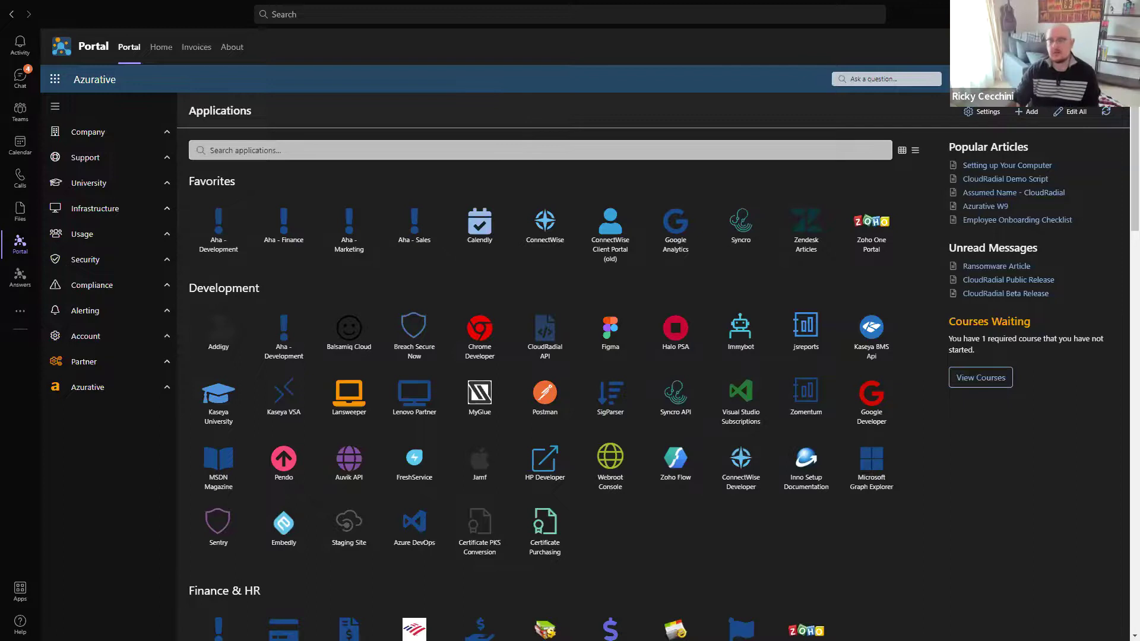
{"action": "left_click", "coordinate": [1092, 14]}
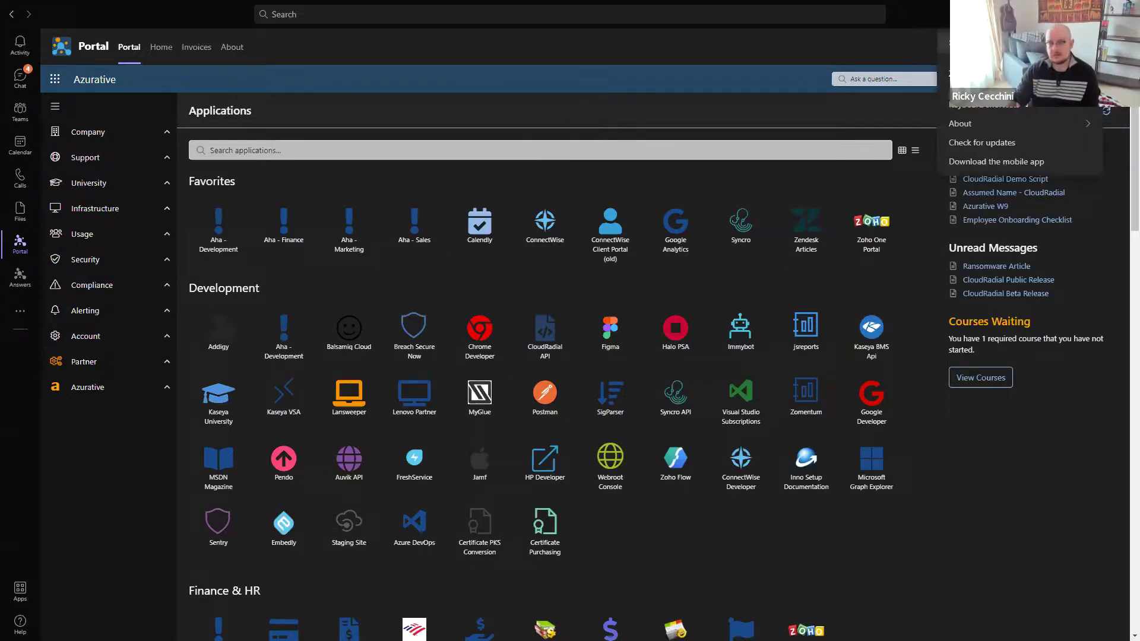
{"action": "left_click", "coordinate": [973, 43]}
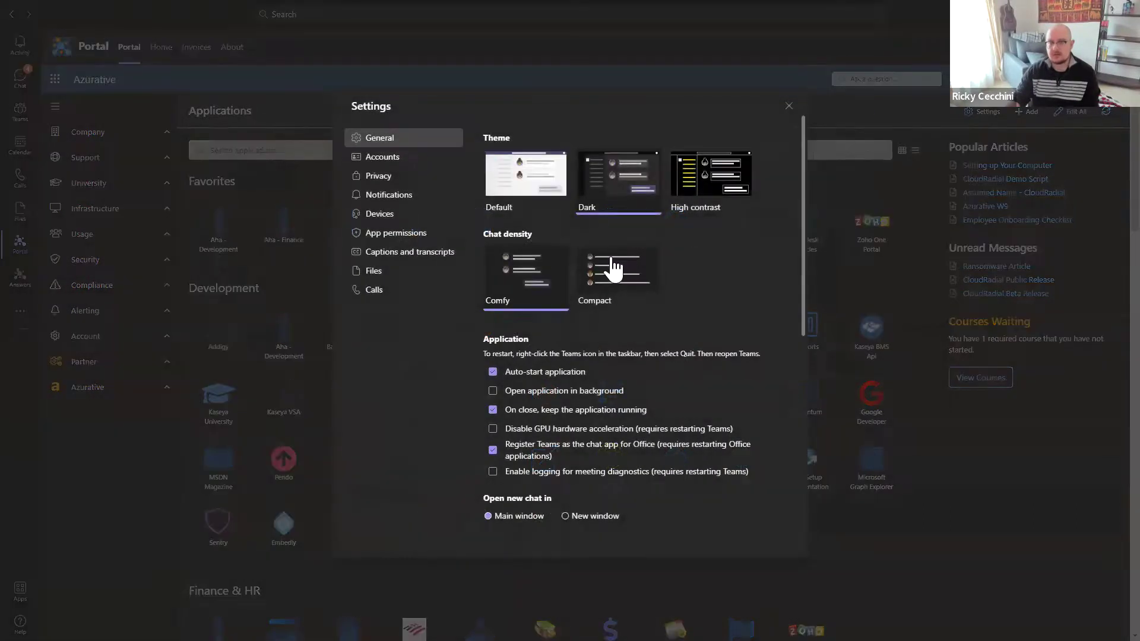
{"action": "left_click", "coordinate": [528, 187]}
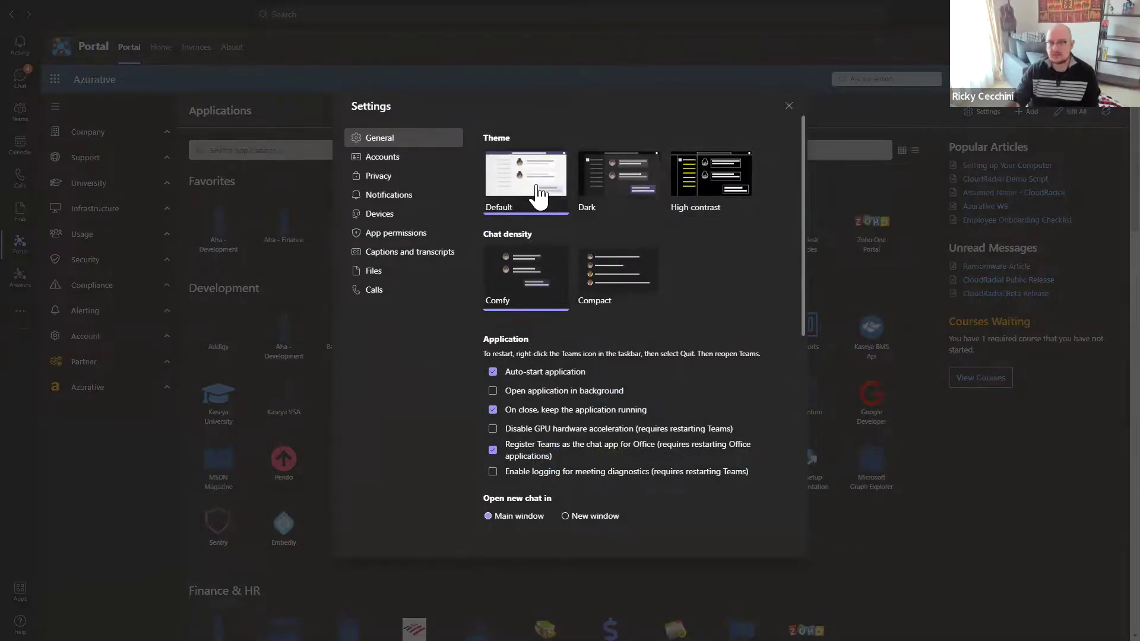
{"action": "left_click", "coordinate": [788, 106]}
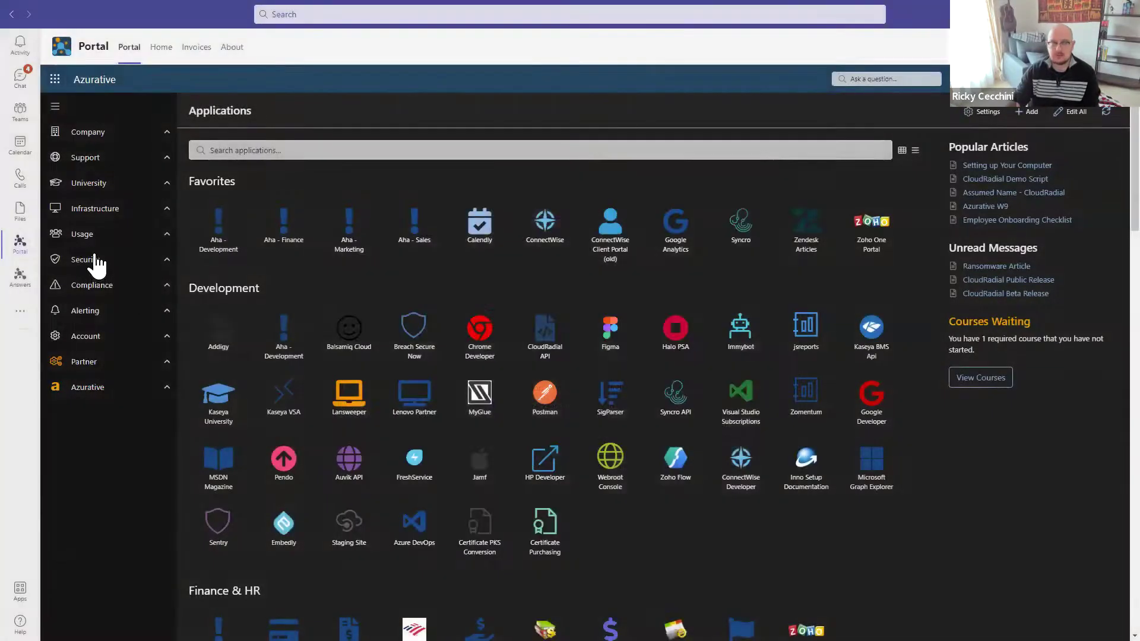
Reopen the Portal app inside Teams to view how it follows the Teams theme
{"action": "left_click", "coordinate": [20, 247]}
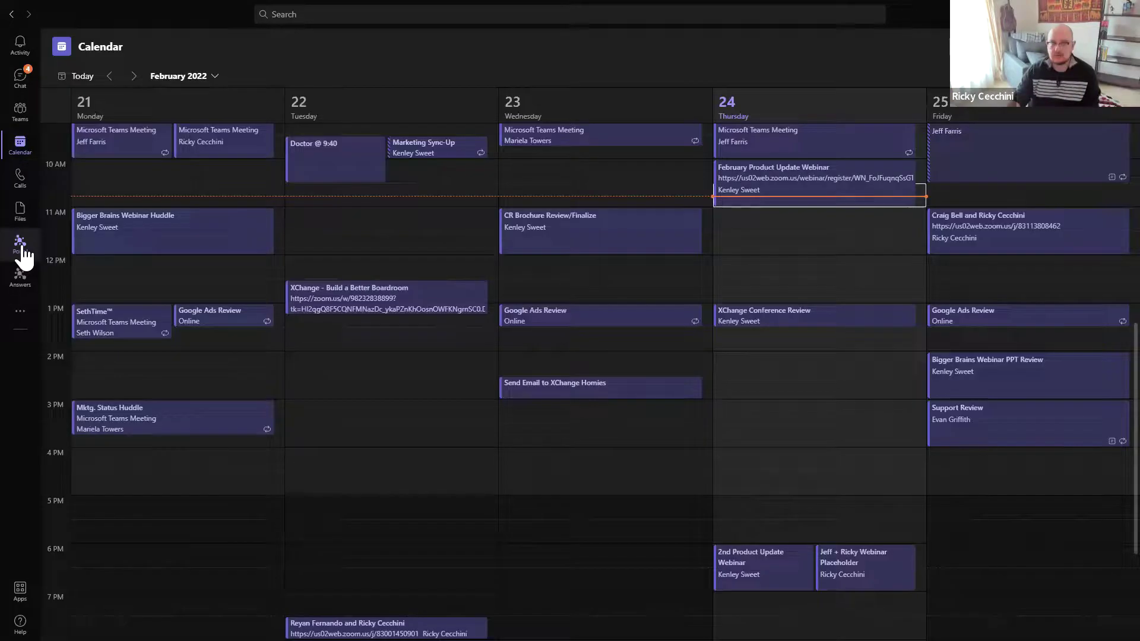
{"action": "left_click", "coordinate": [21, 248]}
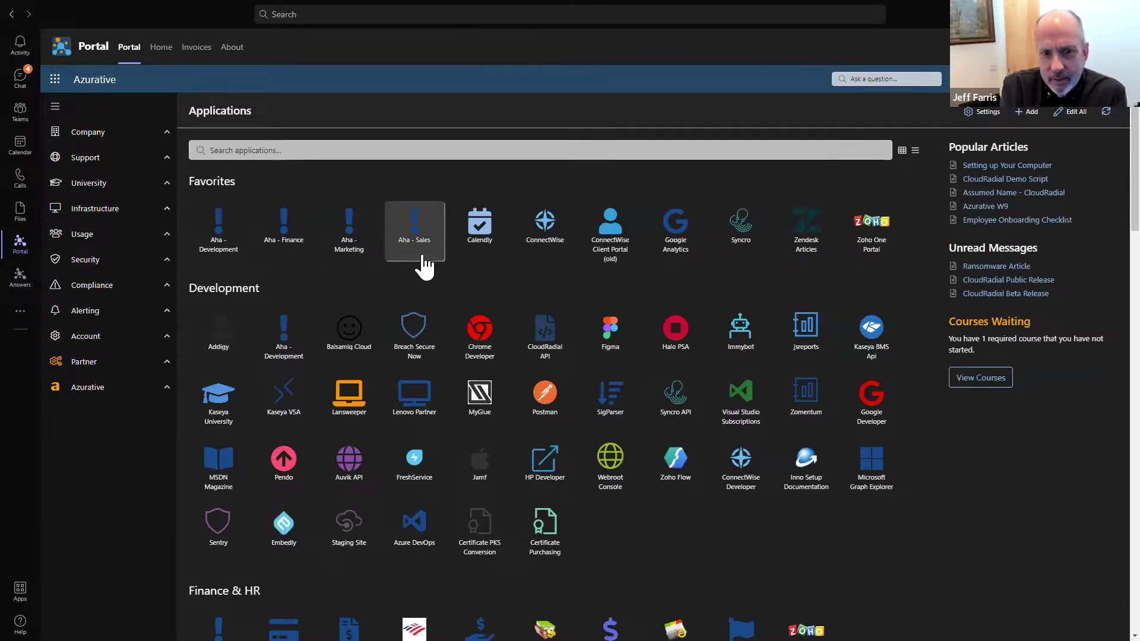
Switch back to the browser portal, review the branding option that overrides the theme inside Teams, and close the Account & Branding settings
{"action": "key", "text": "alt+Tab"}
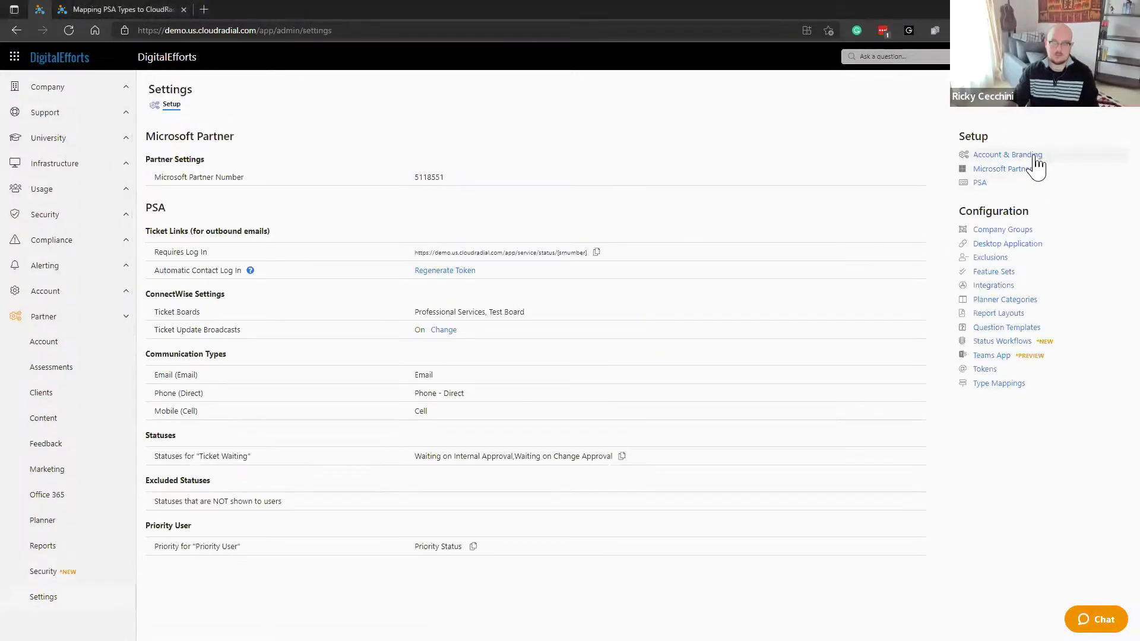
{"action": "left_click", "coordinate": [1034, 157]}
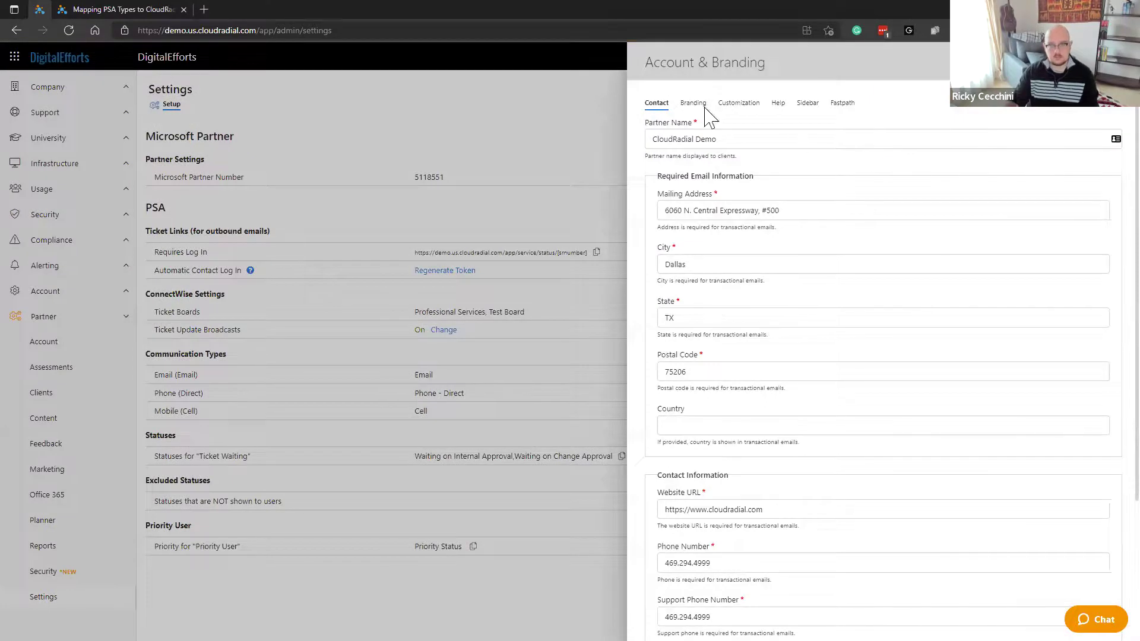
{"action": "left_click", "coordinate": [693, 106]}
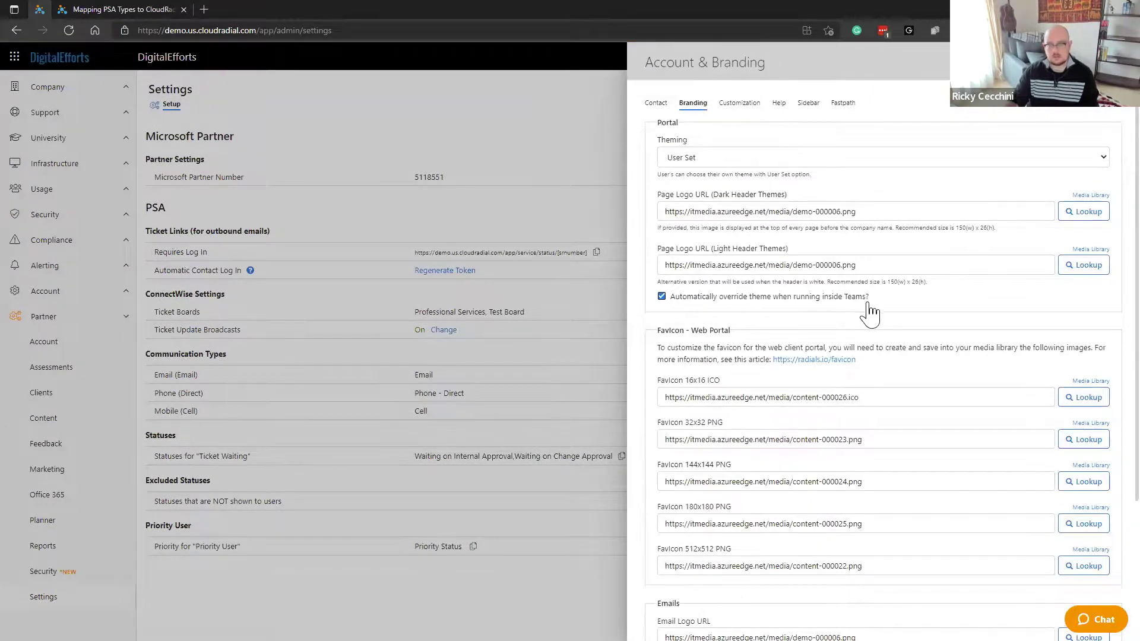
{"action": "left_click", "coordinate": [528, 410]}
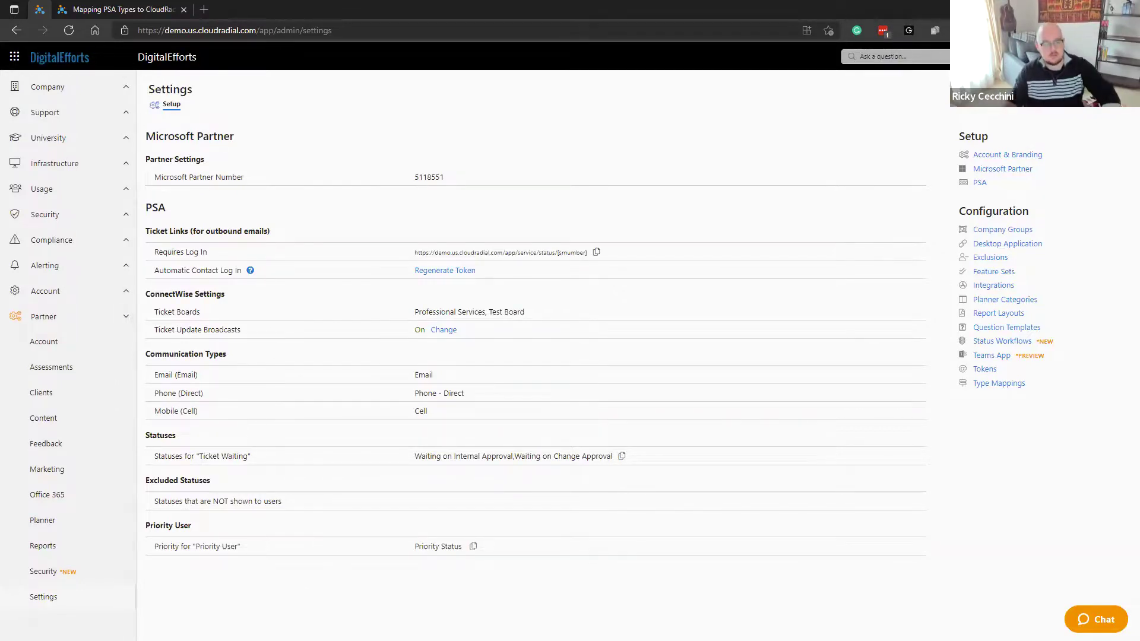
Reopen the portal's branding settings, try the Partner Set - White theming, return it to User Set, and close without saving
{"action": "left_click", "coordinate": [1032, 156]}
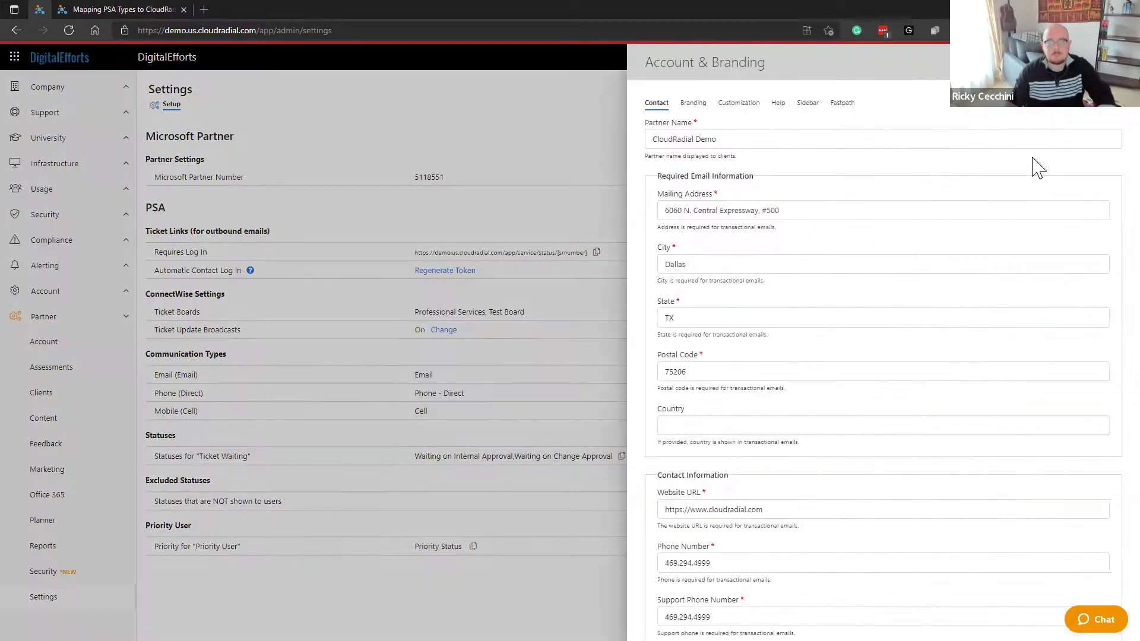
{"action": "left_click", "coordinate": [689, 112]}
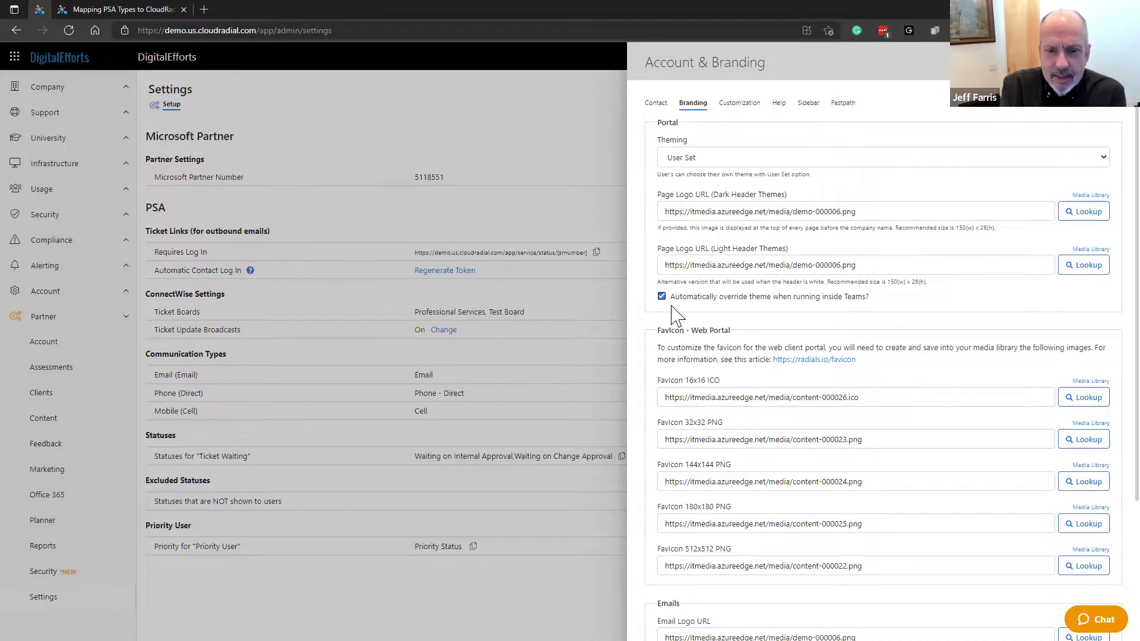
{"action": "left_click", "coordinate": [757, 159]}
{"action": "left_click", "coordinate": [756, 207]}
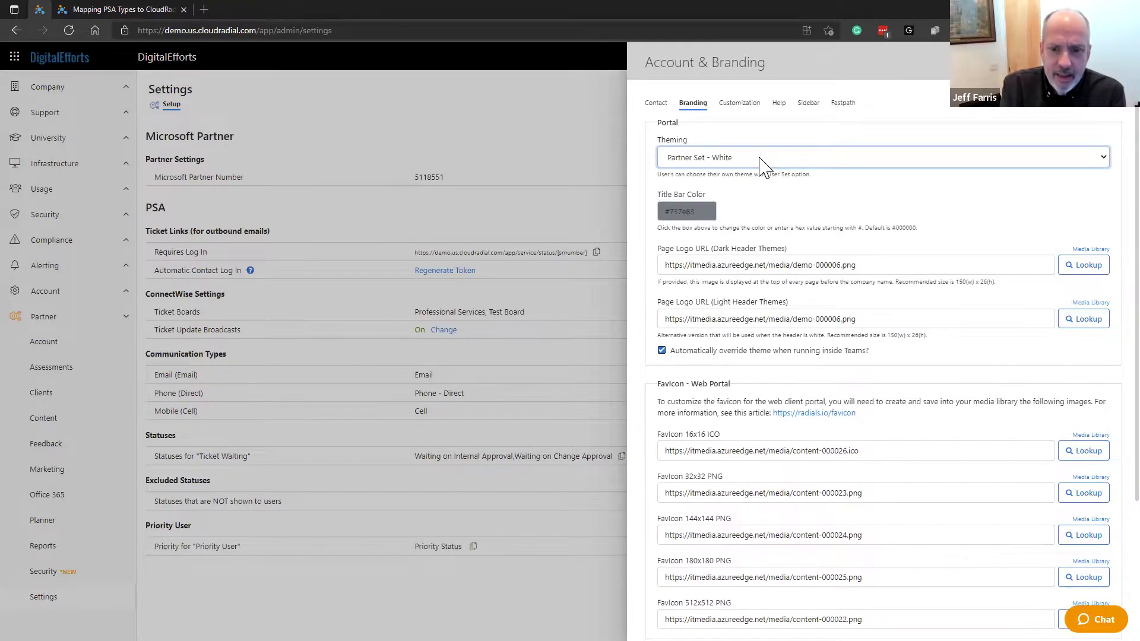
{"action": "left_click", "coordinate": [763, 166]}
{"action": "left_click", "coordinate": [762, 178]}
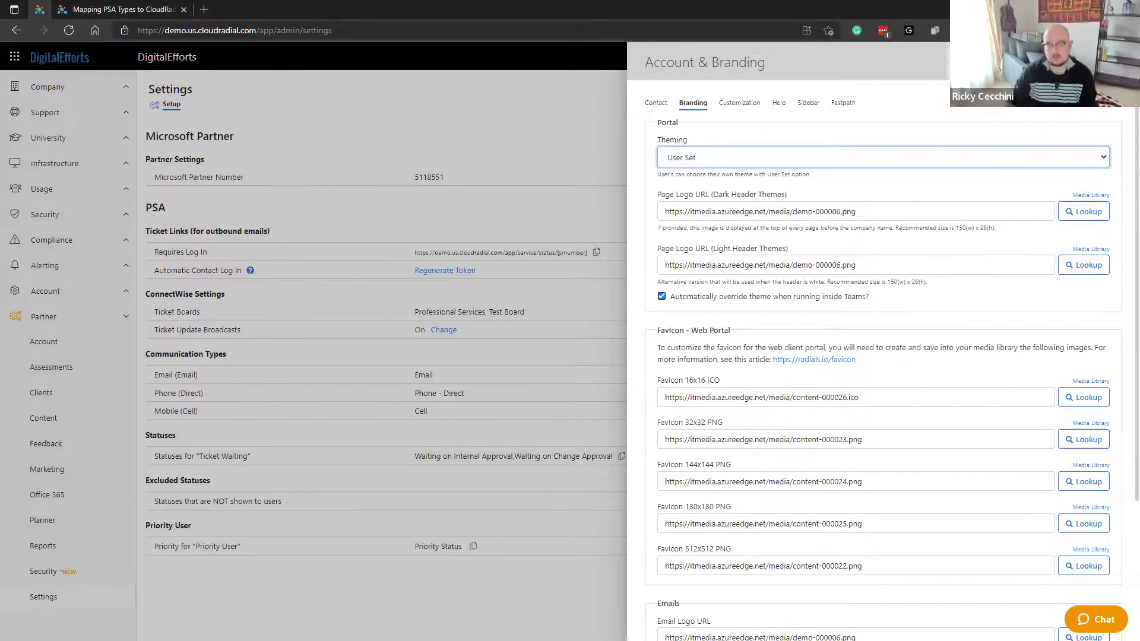
{"action": "key", "text": "Escape"}
Set the signed-in user's profile theme to Teams (Dark) and submit the change
{"action": "left_click", "coordinate": [1116, 57]}
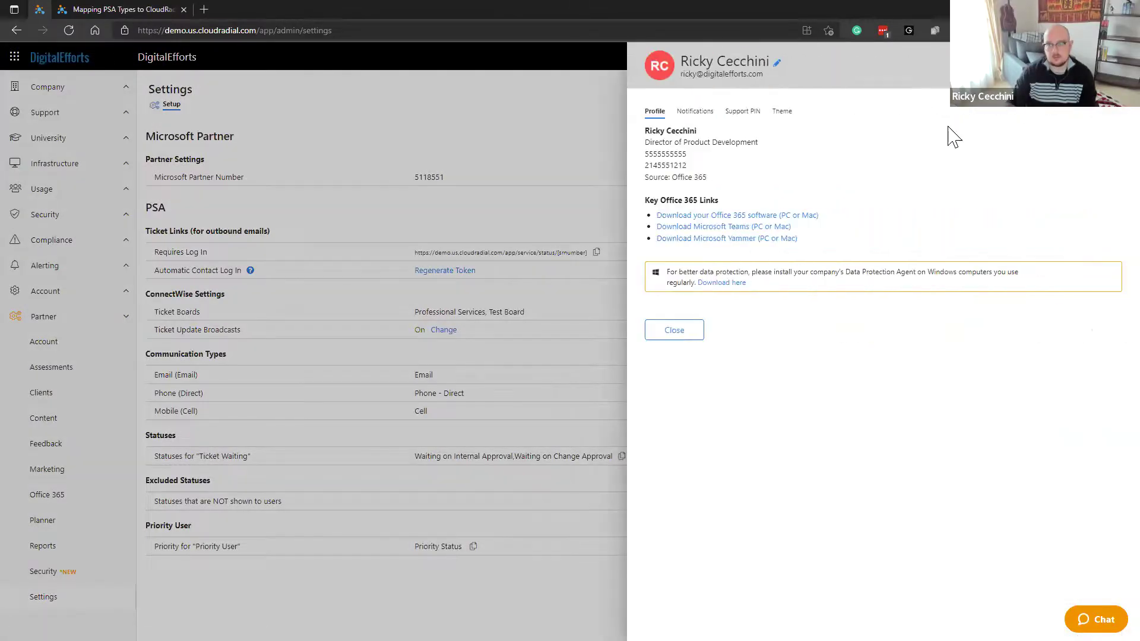
{"action": "left_click", "coordinate": [788, 117]}
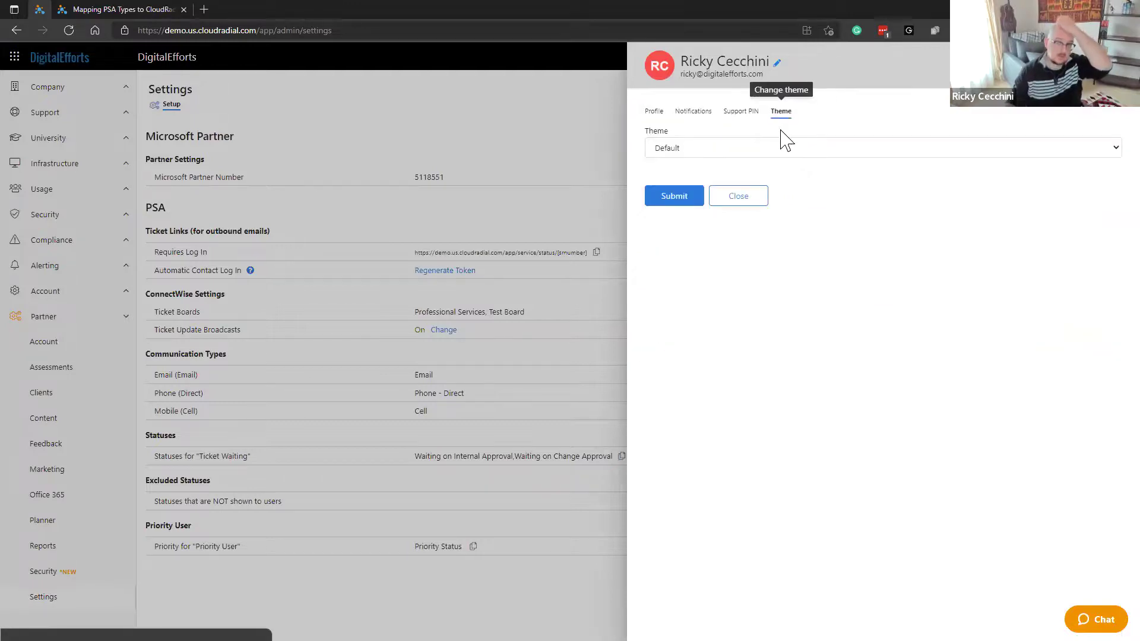
{"action": "left_click", "coordinate": [777, 156]}
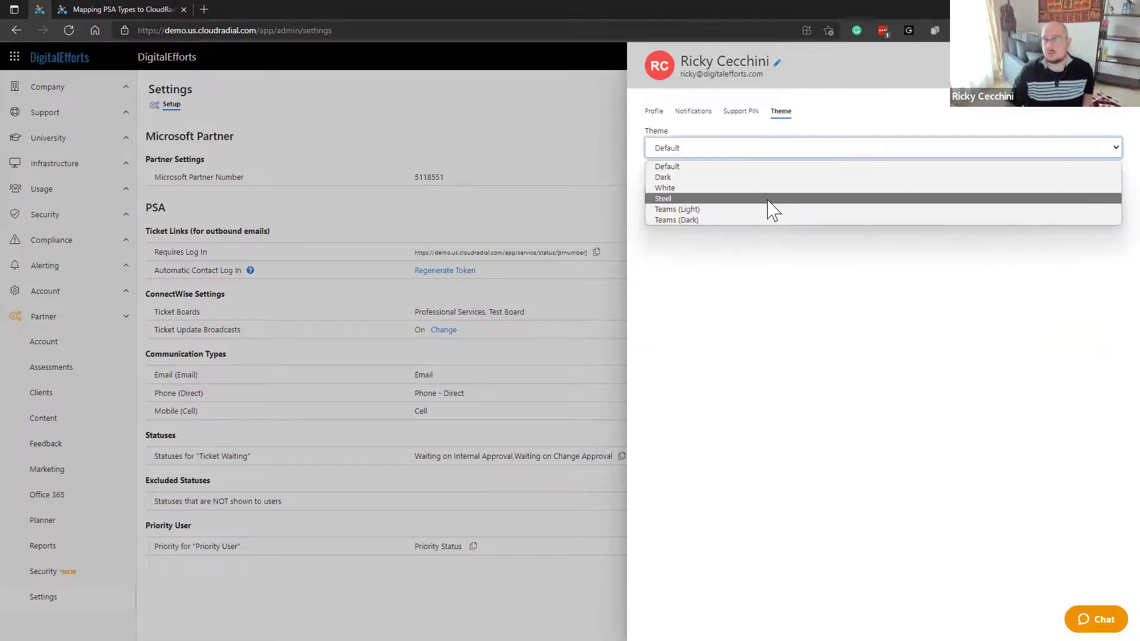
{"action": "left_click", "coordinate": [767, 219]}
{"action": "left_click", "coordinate": [701, 200]}
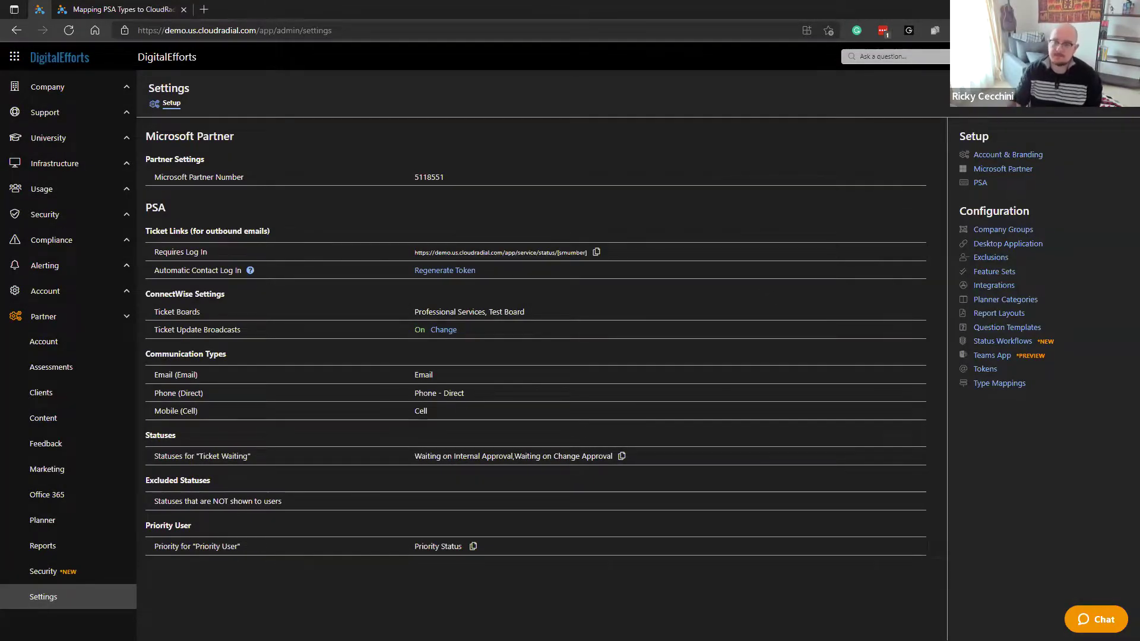
Set the signed-in user's profile theme back to Default and submit the change
{"action": "left_click", "coordinate": [1116, 56]}
{"action": "left_click", "coordinate": [781, 111]}
{"action": "left_click", "coordinate": [749, 150]}
{"action": "left_click", "coordinate": [706, 187]}
{"action": "left_click", "coordinate": [652, 188]}
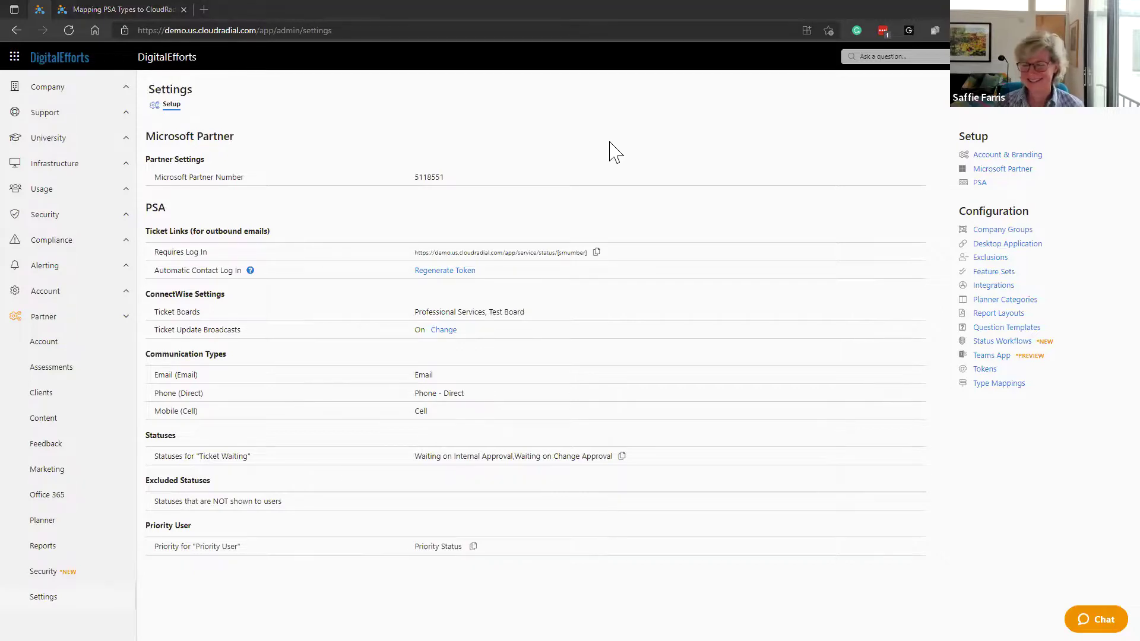
Leave the partner settings and open the portal's Support home page
{"action": "key", "text": "alt+Tab"}
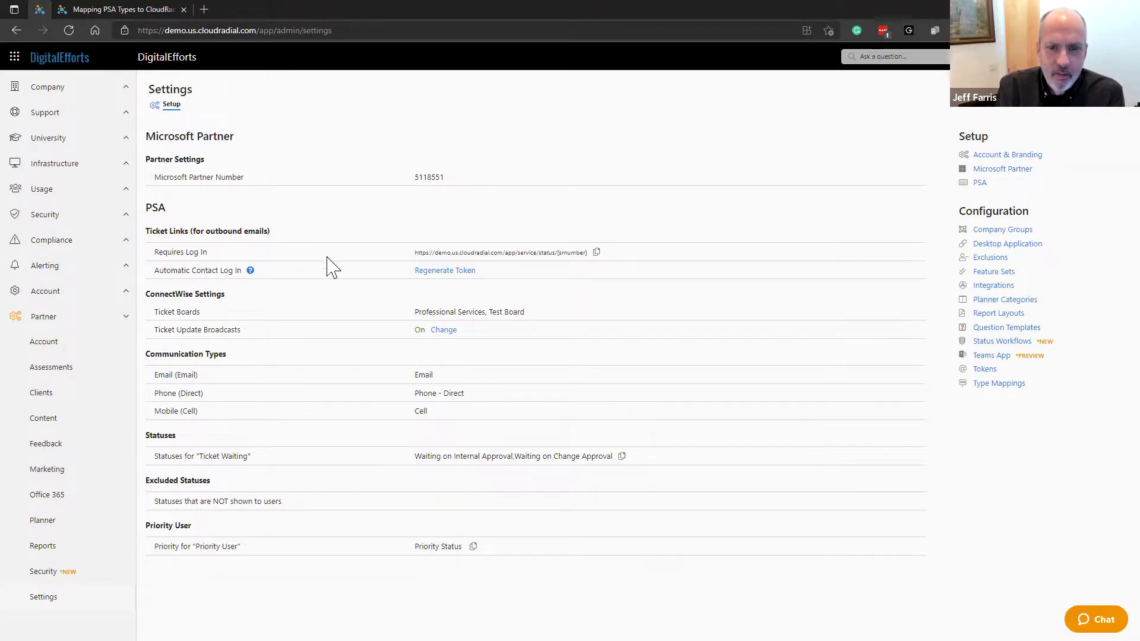
{"action": "scroll", "coordinate": [57, 346], "scroll_direction": "up", "scroll_amount": 1}
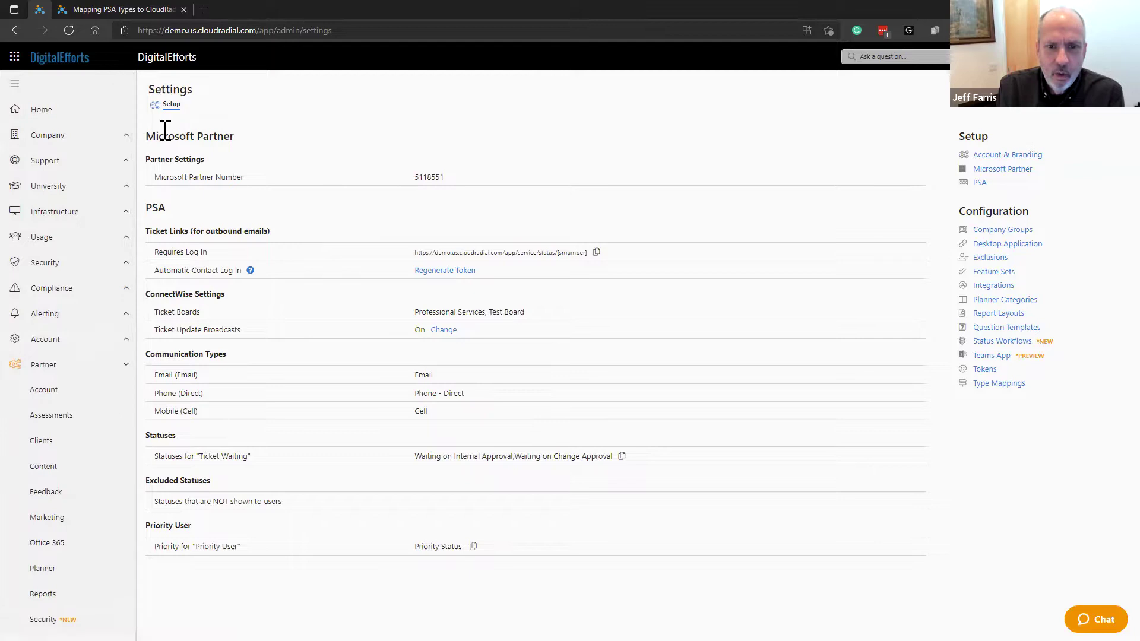
{"action": "left_click", "coordinate": [119, 157]}
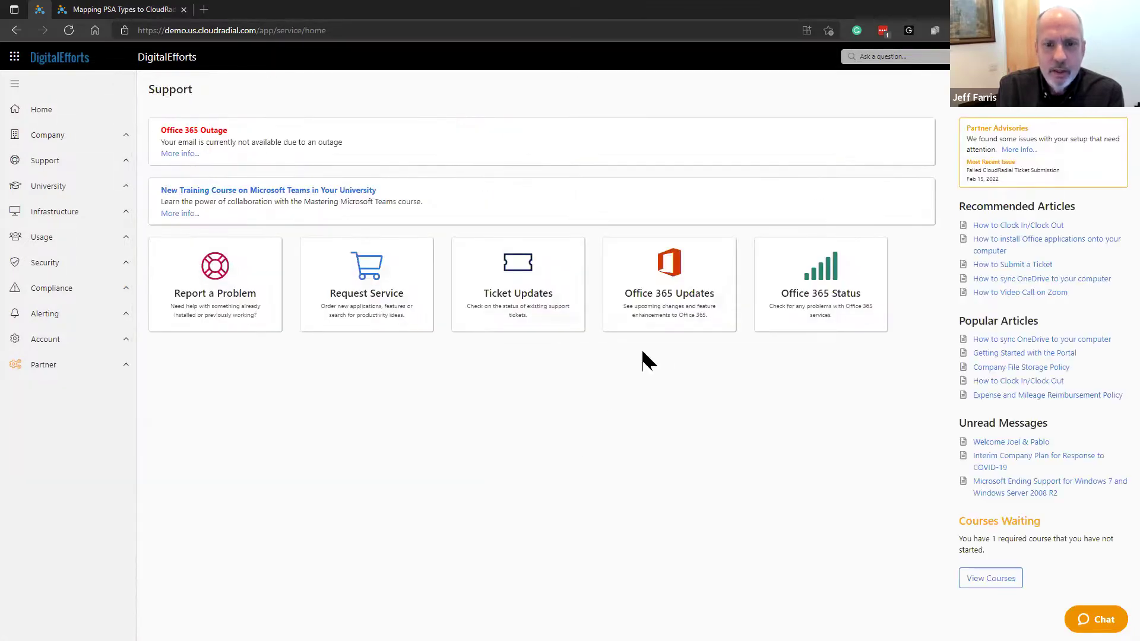